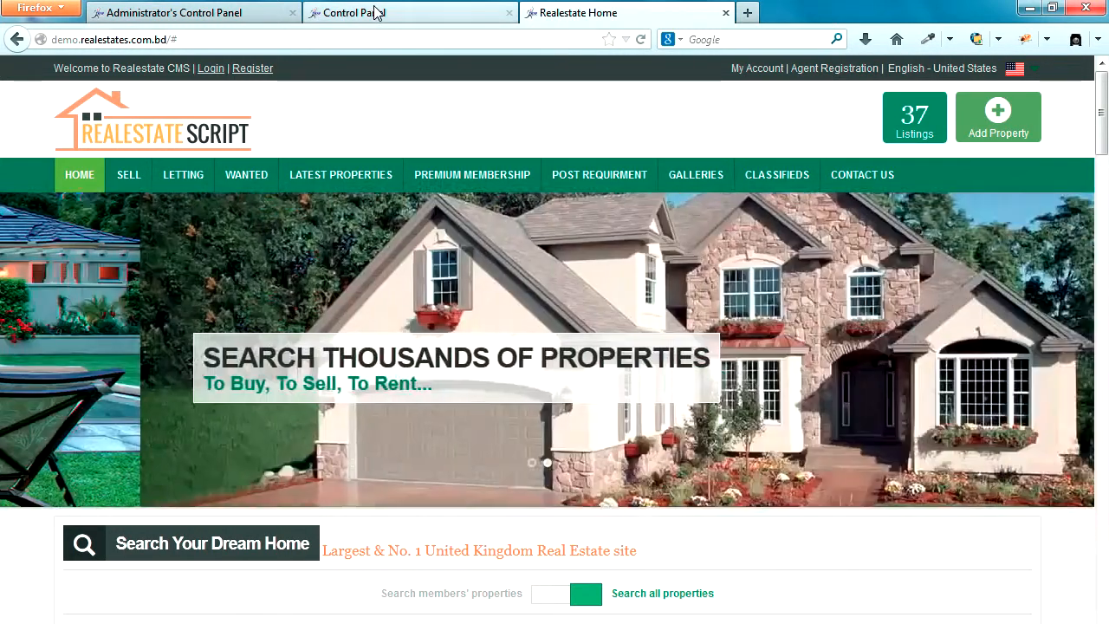
Step: Switch to the Control Panel tab to show the Eicra admin sign-in page
left_click(369, 17)
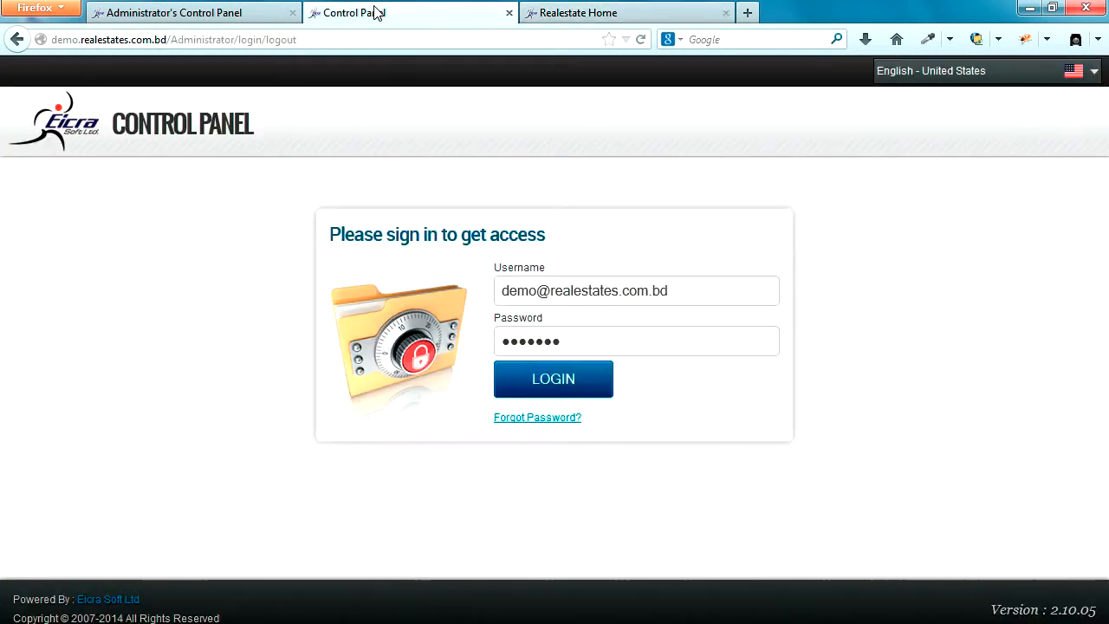
Step: Sign in to the control panel and close the duplicate control panel tab
left_click(548, 385)
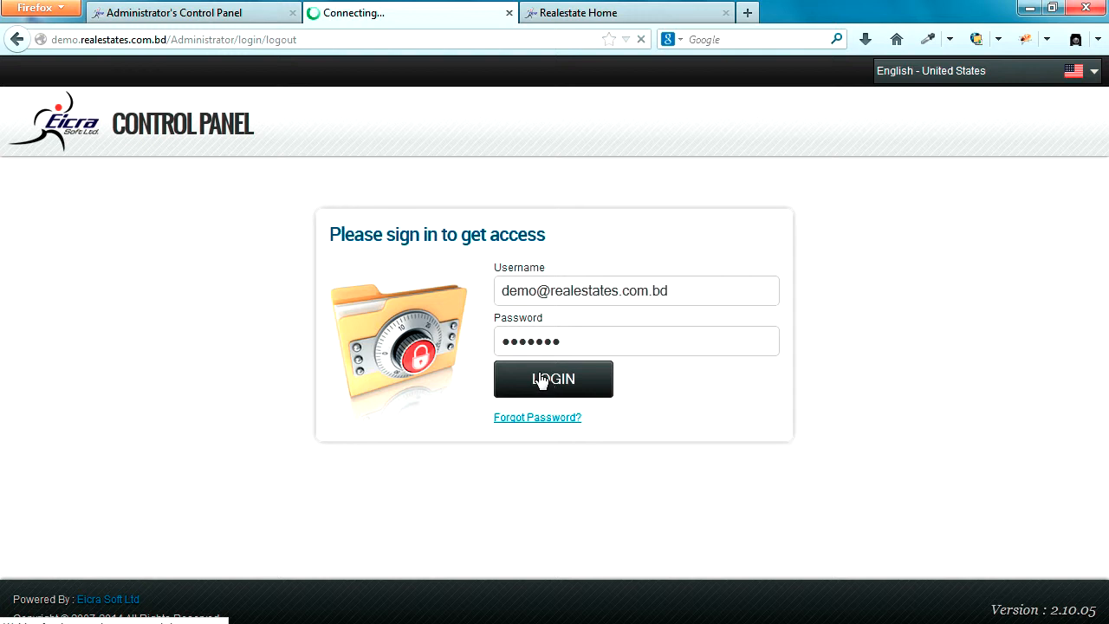
left_click(293, 13)
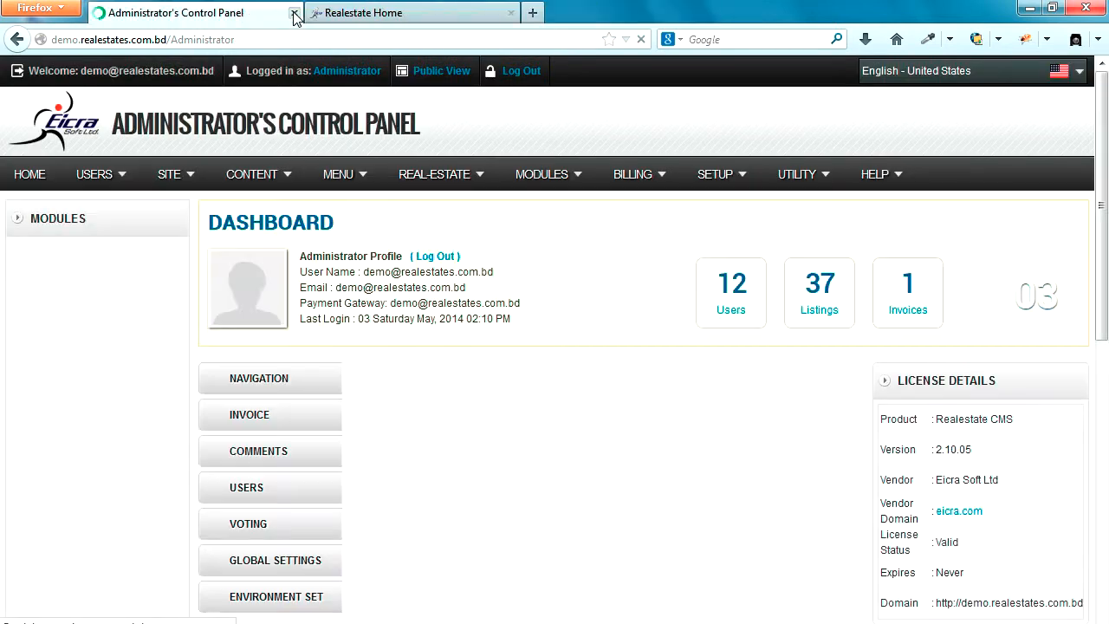
left_click(362, 12)
left_click(192, 13)
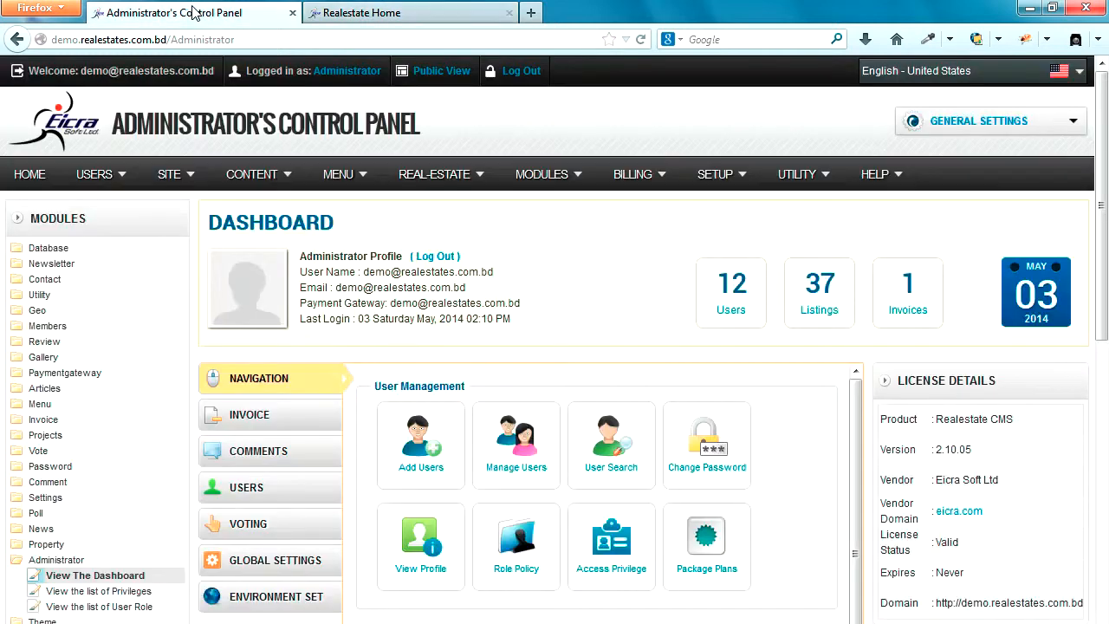
Step: Open MENU > Manage Menu(s) and locate CONTACT US under Realestate Top Horizontal Menus
mouse_move(337, 178)
left_click(359, 276)
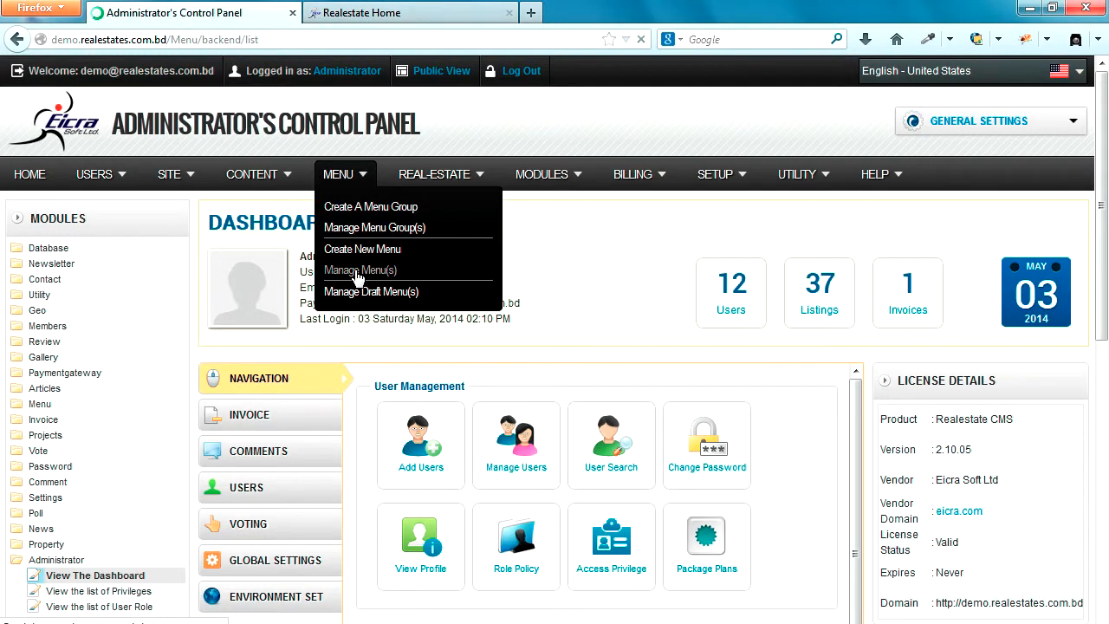
scroll(438, 337, "down", 5)
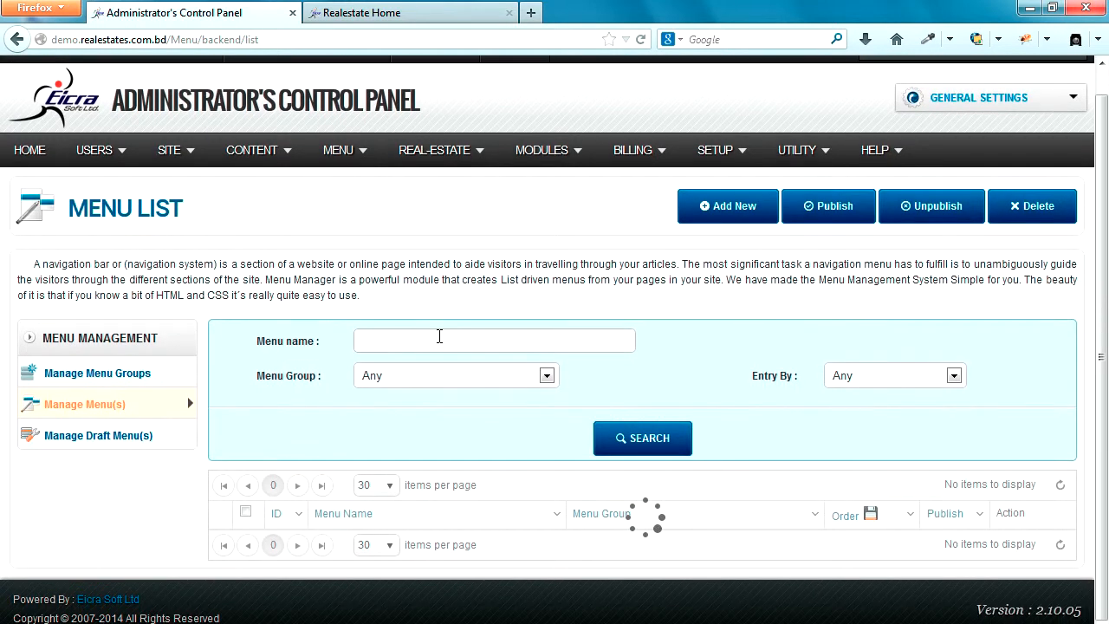
scroll(400, 350, "down", 10)
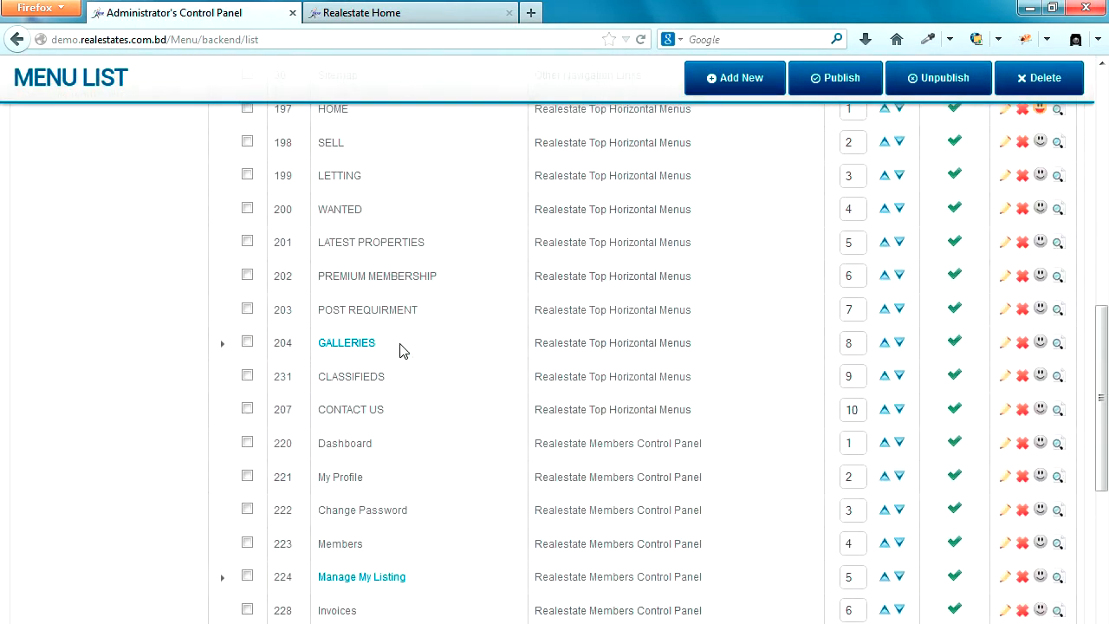
scroll(400, 350, "up", 4)
scroll(400, 350, "up", 2)
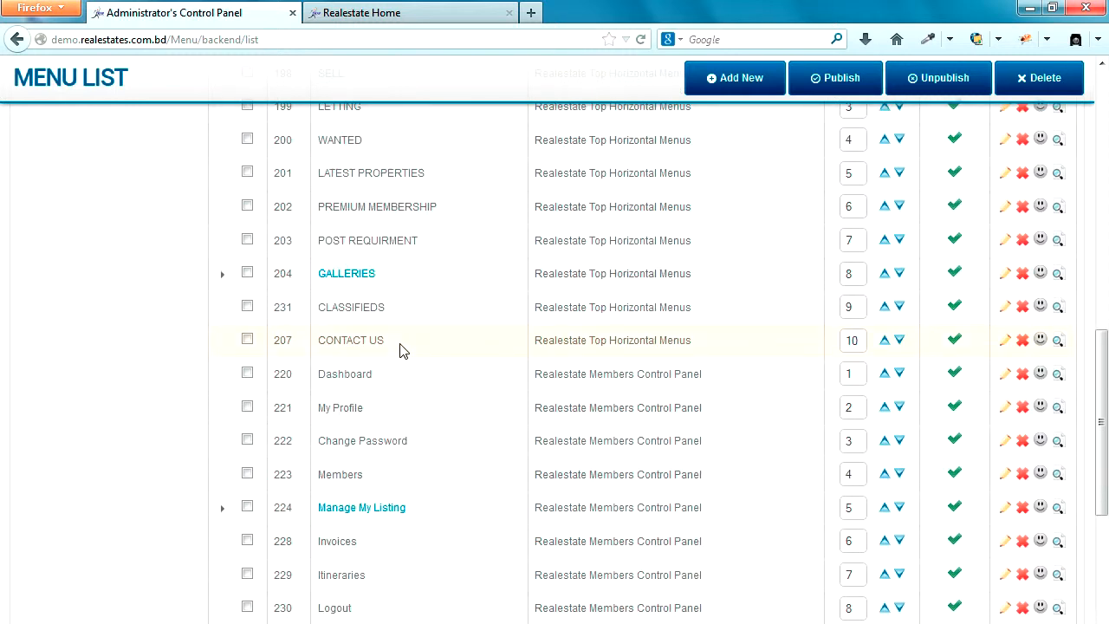
left_click_drag(389, 344, 317, 351)
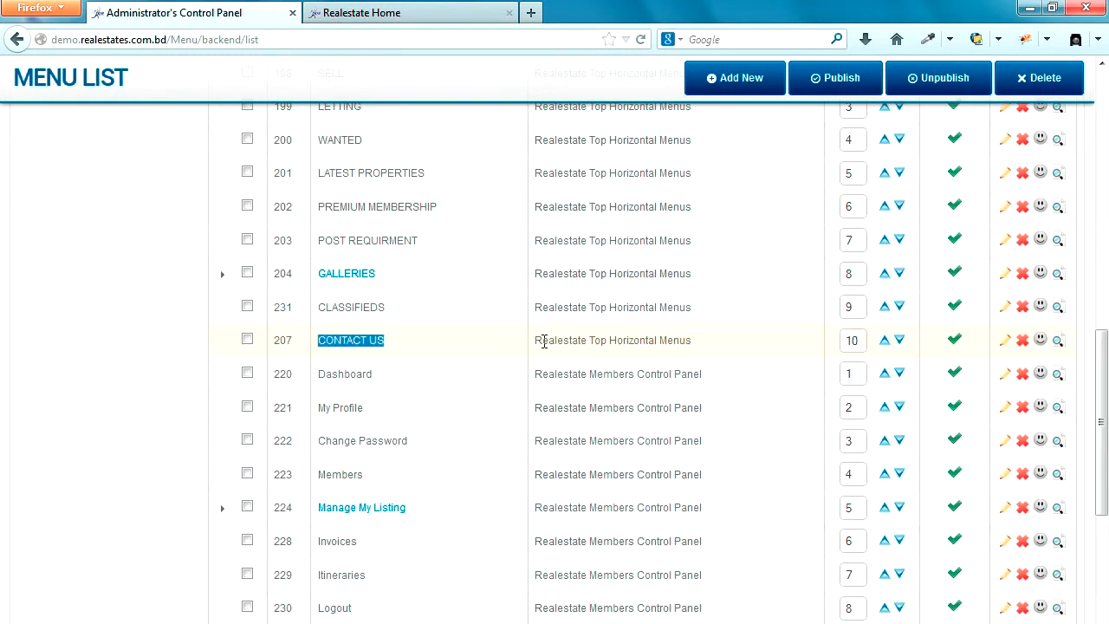
left_click_drag(534, 343, 698, 354)
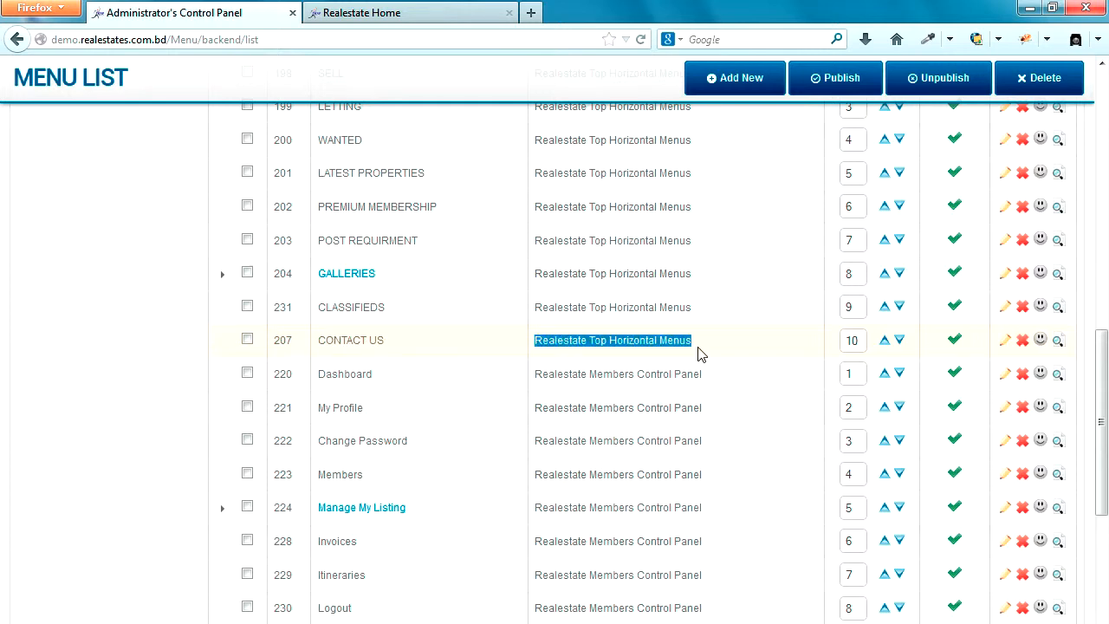
Step: Open CONTACT US in Edit Menu and confirm title CONTACTS with the View the Contact Form layout
left_click(1010, 343)
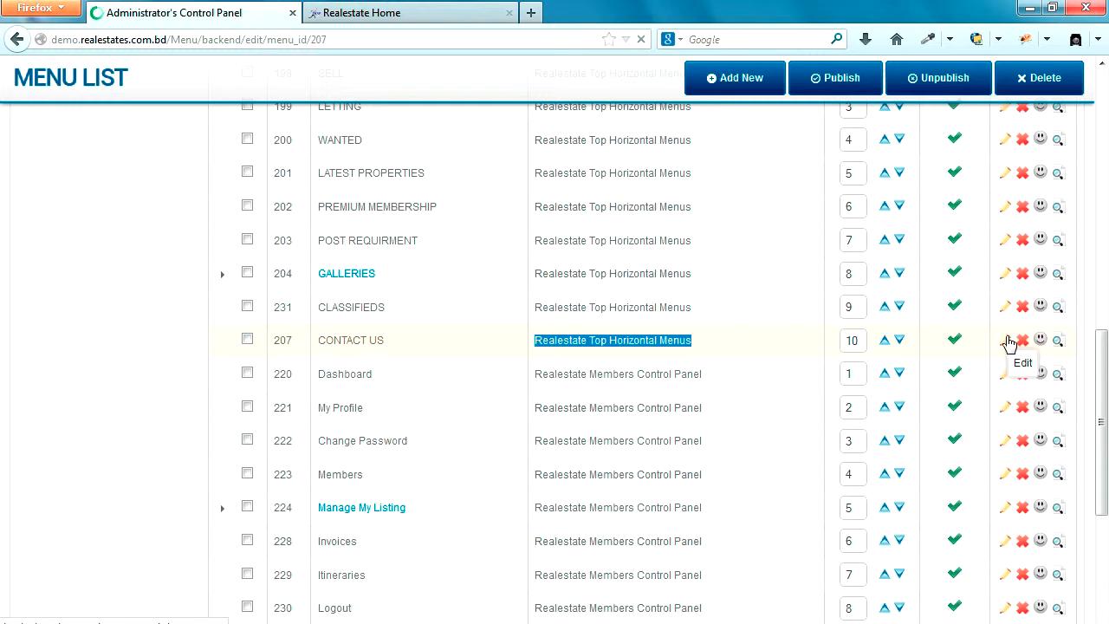
left_click_drag(552, 347, 462, 345)
scroll(458, 355, "down", 2)
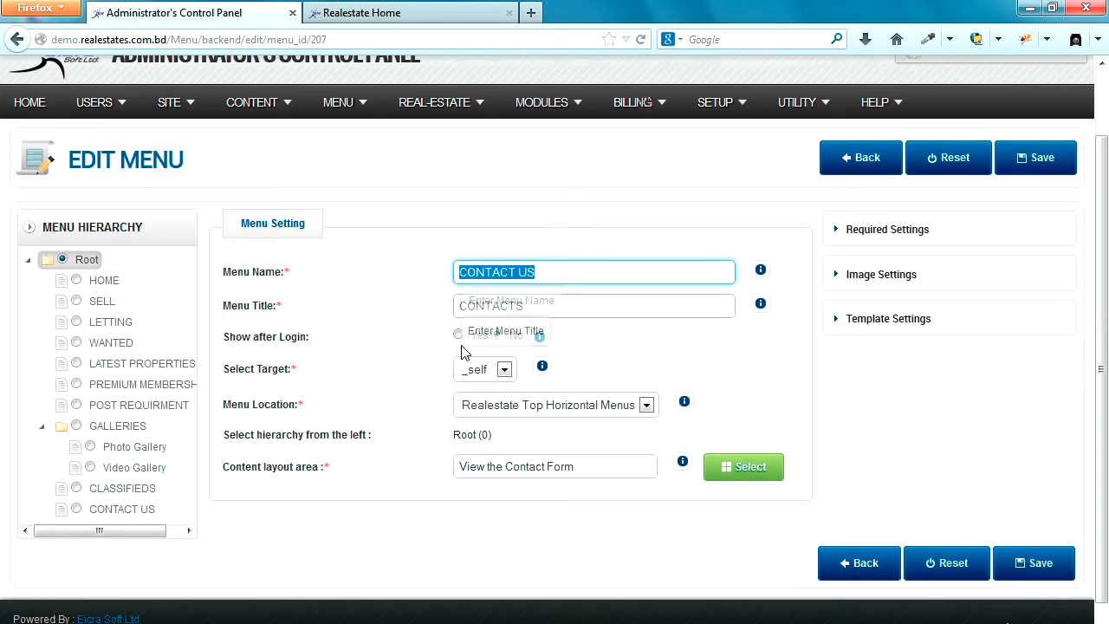
left_click(390, 12)
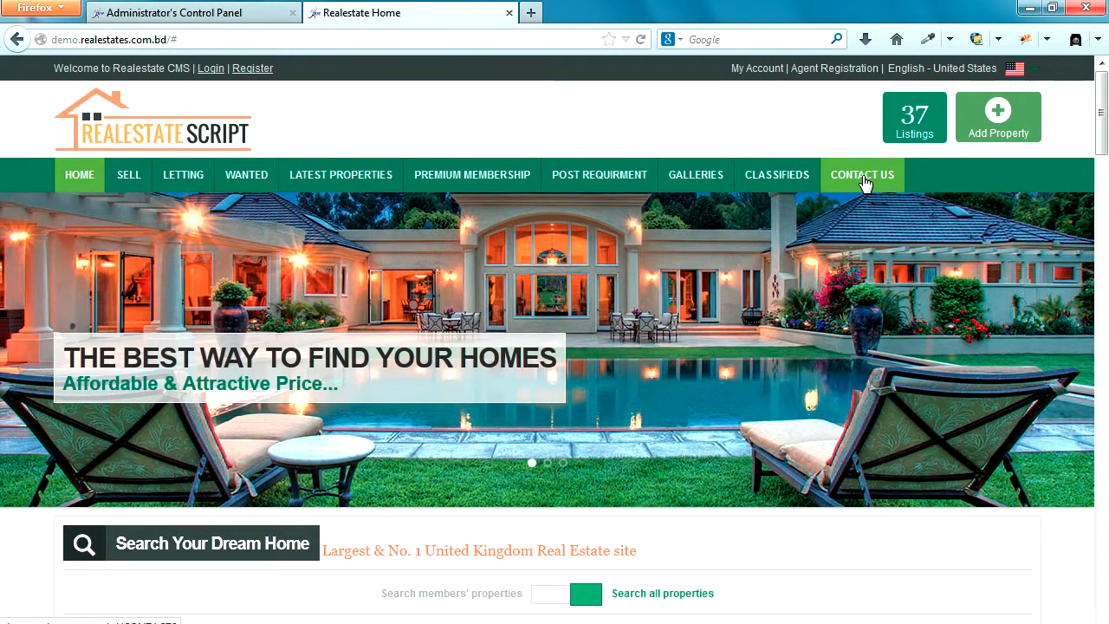
left_click(241, 16)
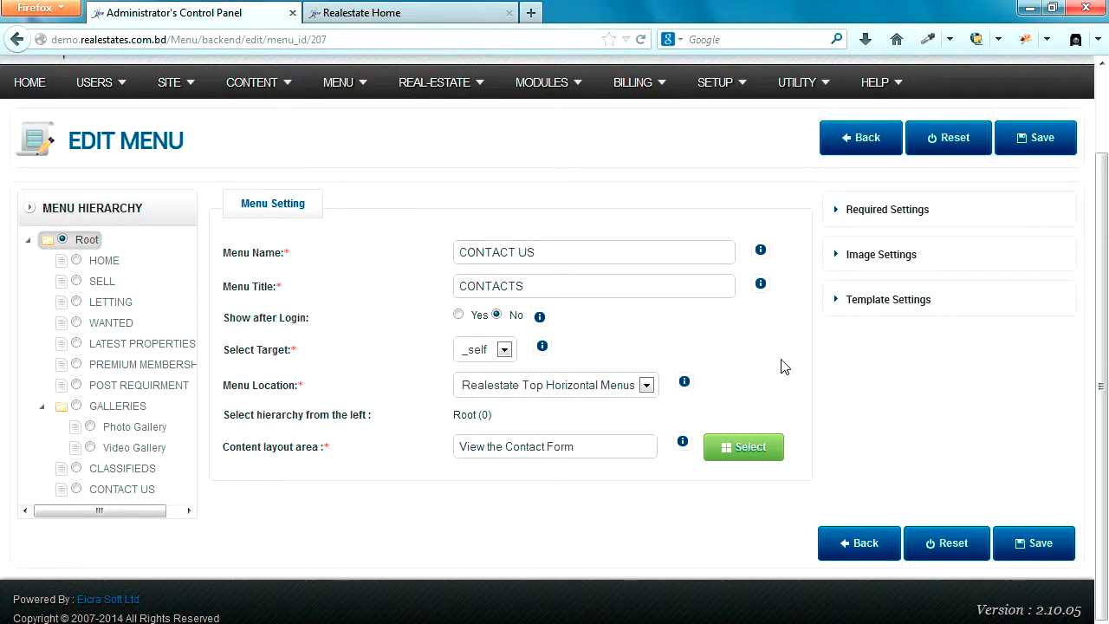
left_click_drag(573, 446, 455, 449)
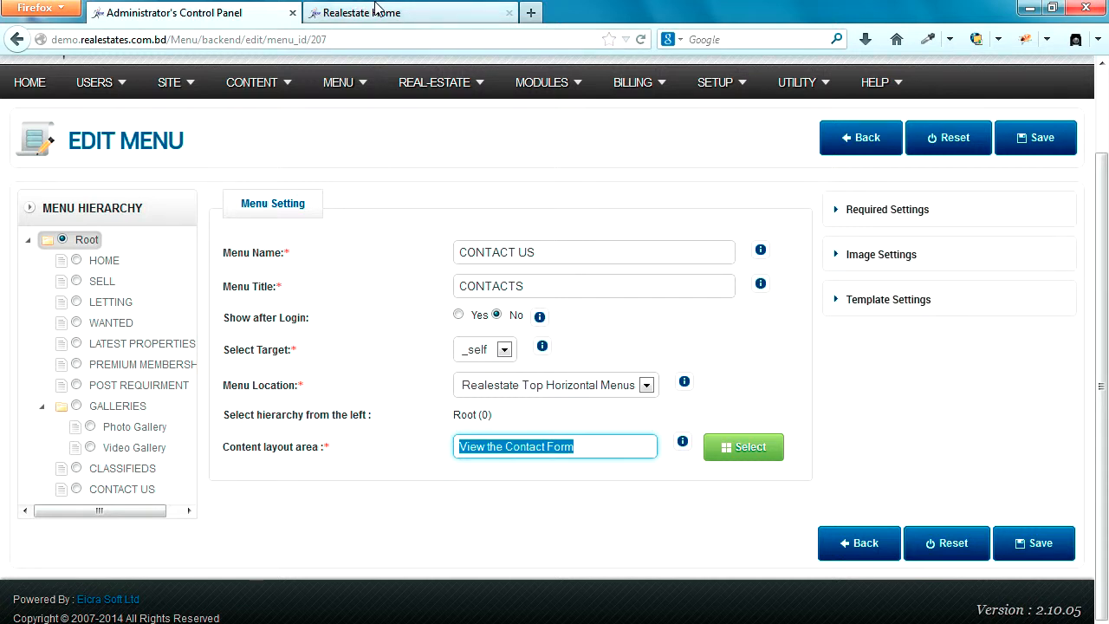
scroll(376, 173, "up", 2)
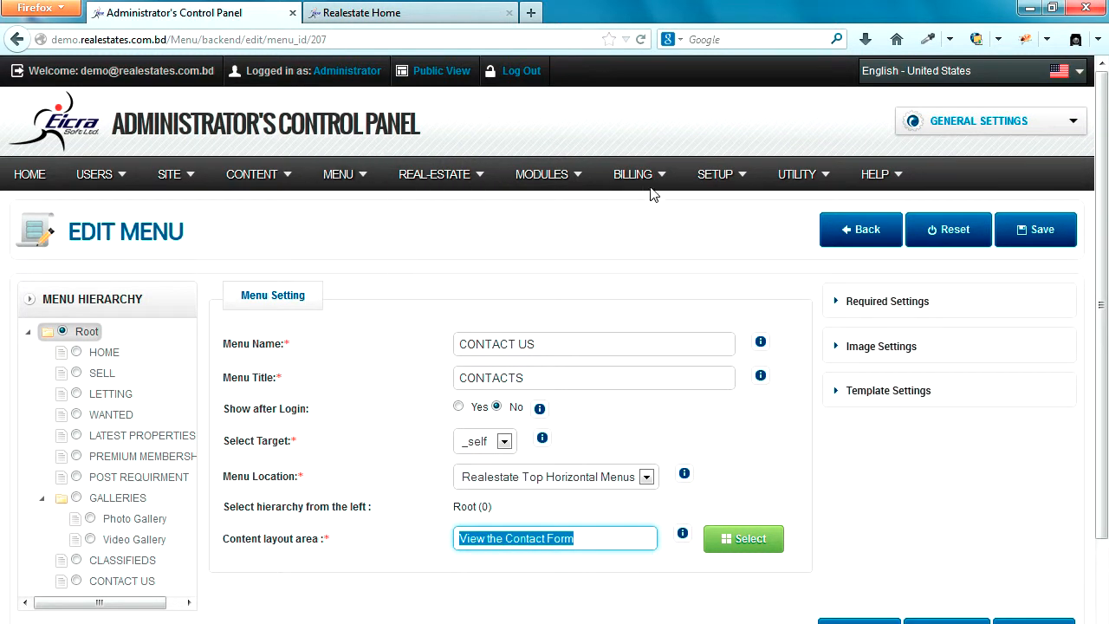
Step: Open General Settings > Update Contact, review the Contact Info HTML, then go to the public homepage
left_click(1075, 128)
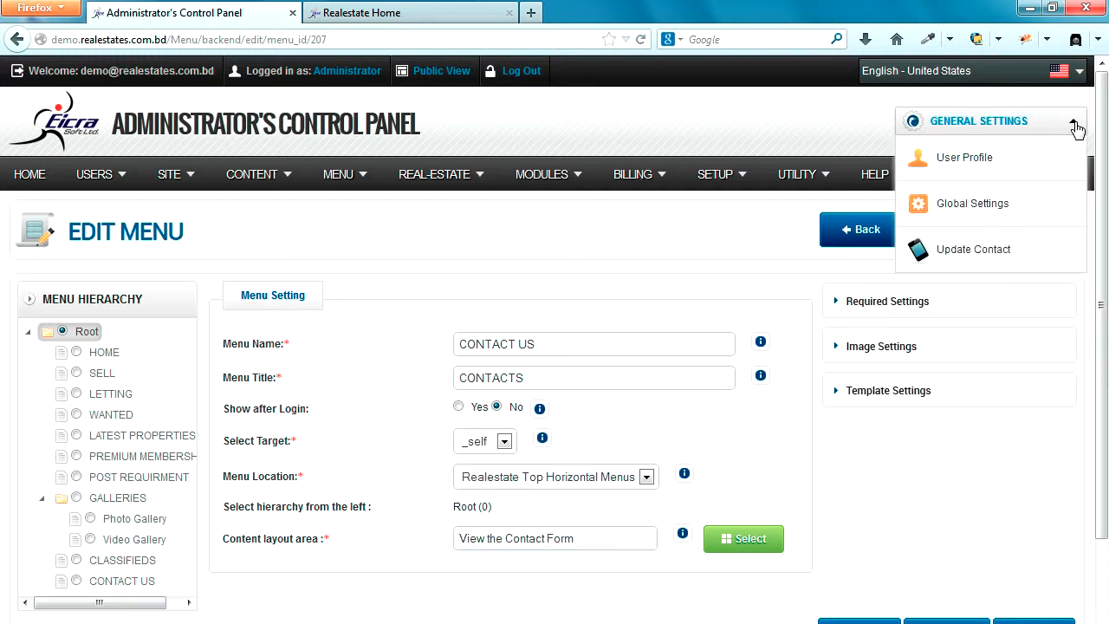
left_click(953, 253)
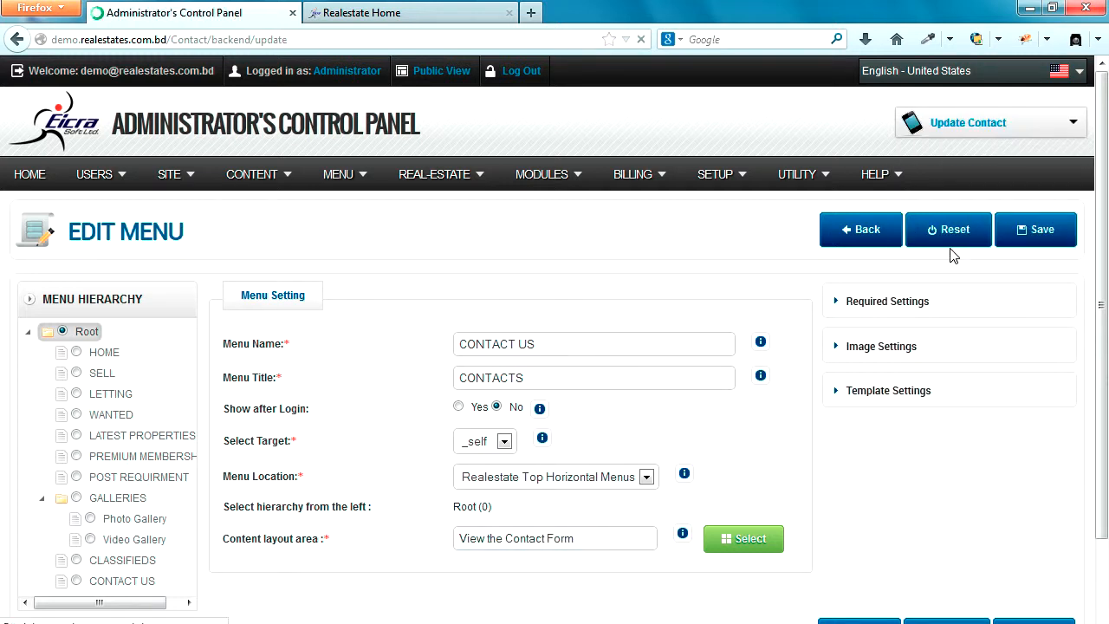
mouse_move(590, 178)
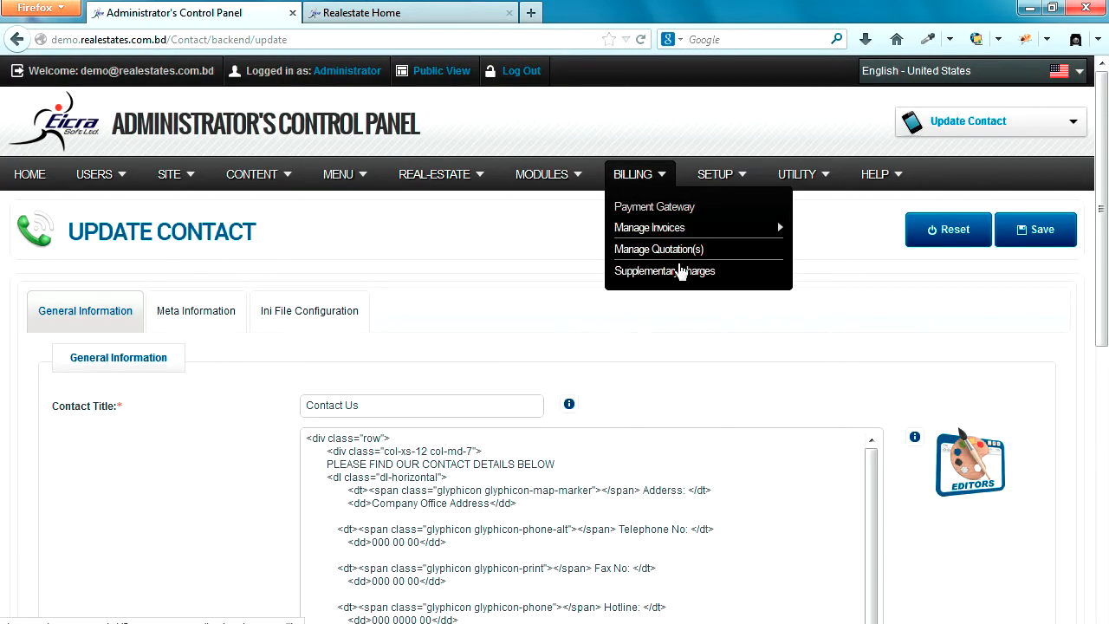
scroll(507, 361, "down", 4)
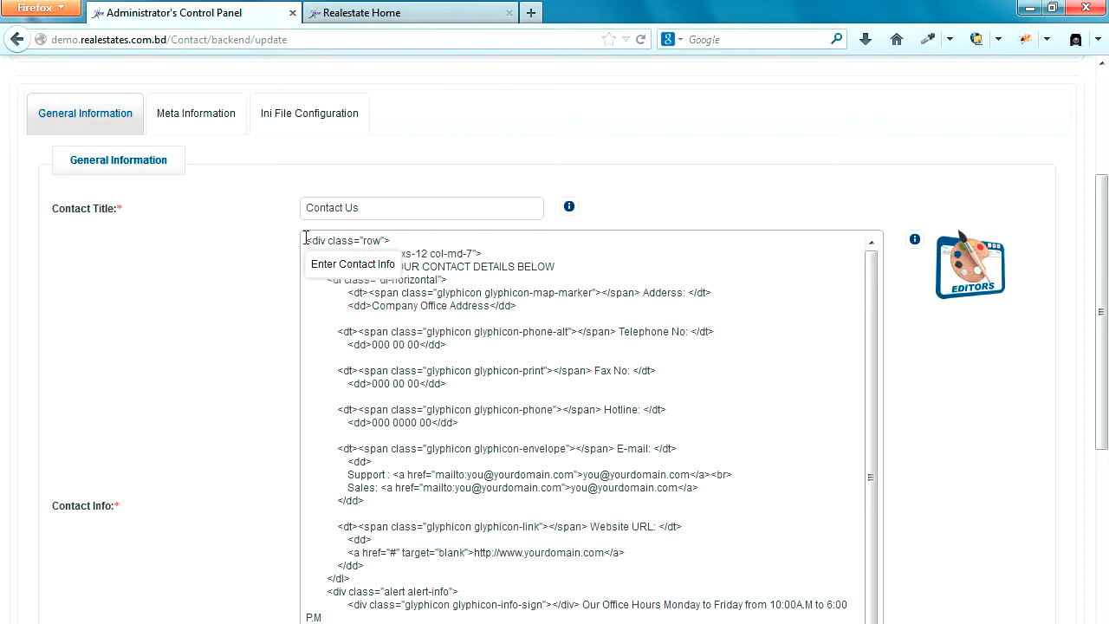
left_click_drag(305, 236, 494, 437)
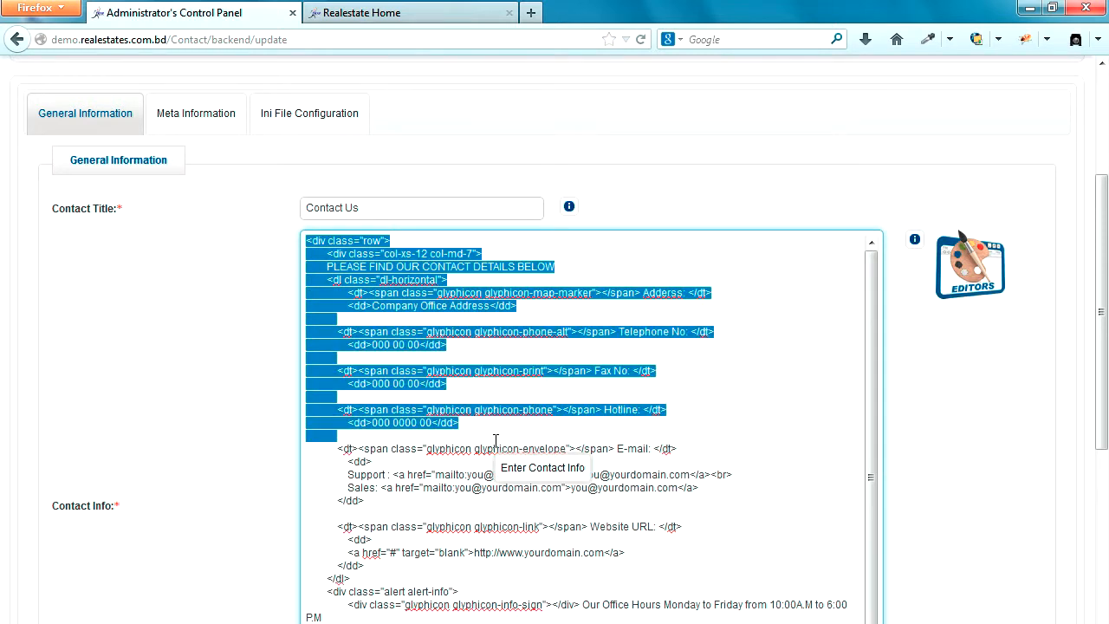
scroll(496, 442, "down", 1)
scroll(485, 437, "down", 6)
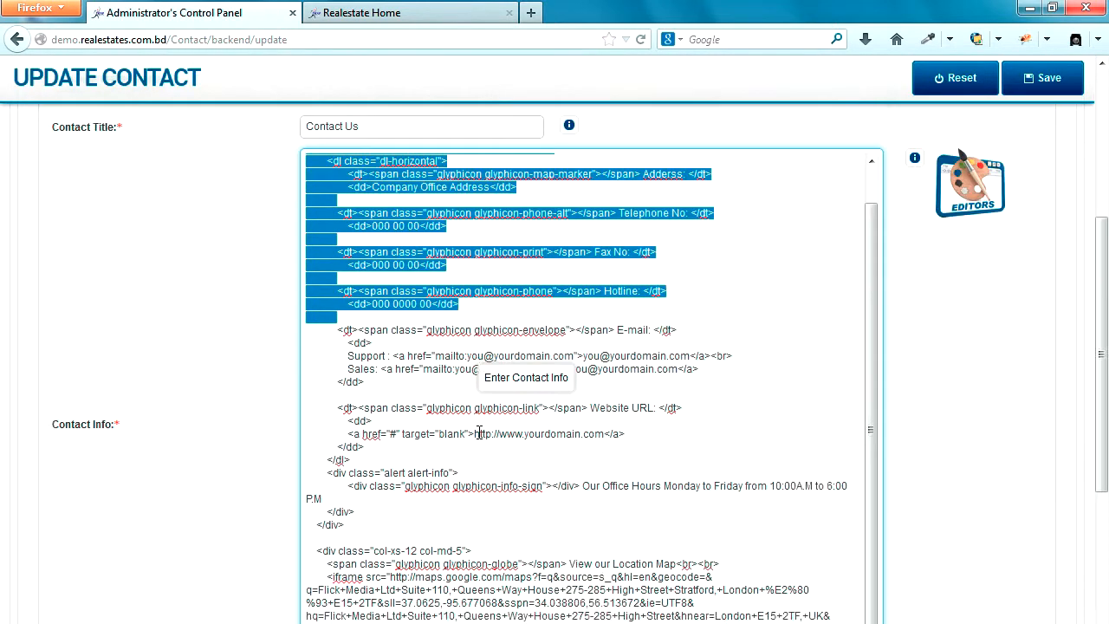
left_click(349, 436, "shift")
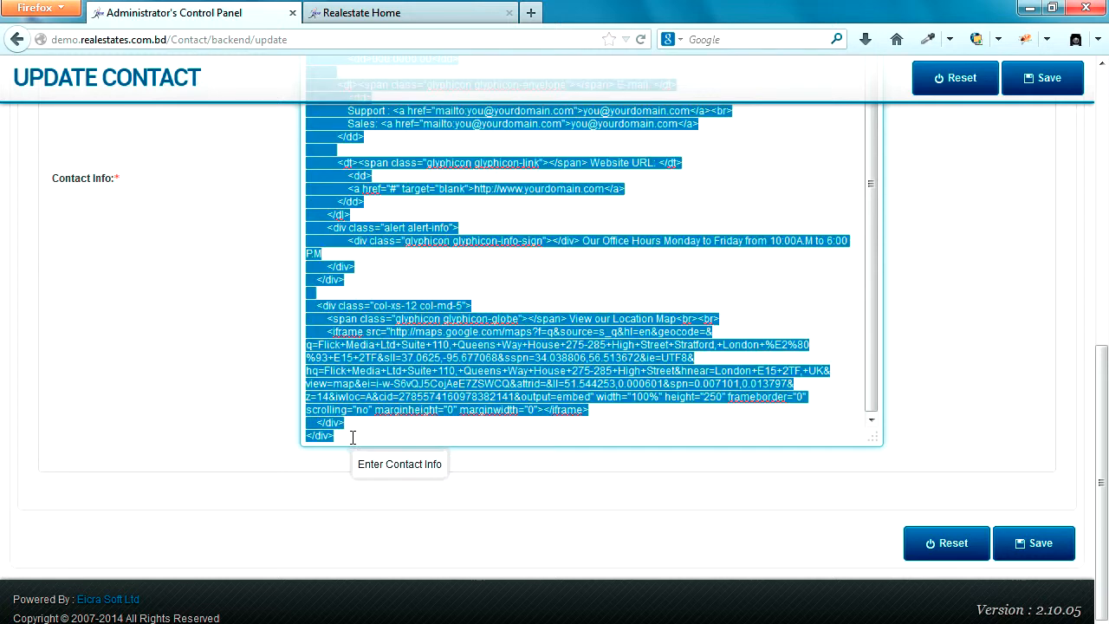
left_click(416, 13)
scroll(597, 221, "down", 2)
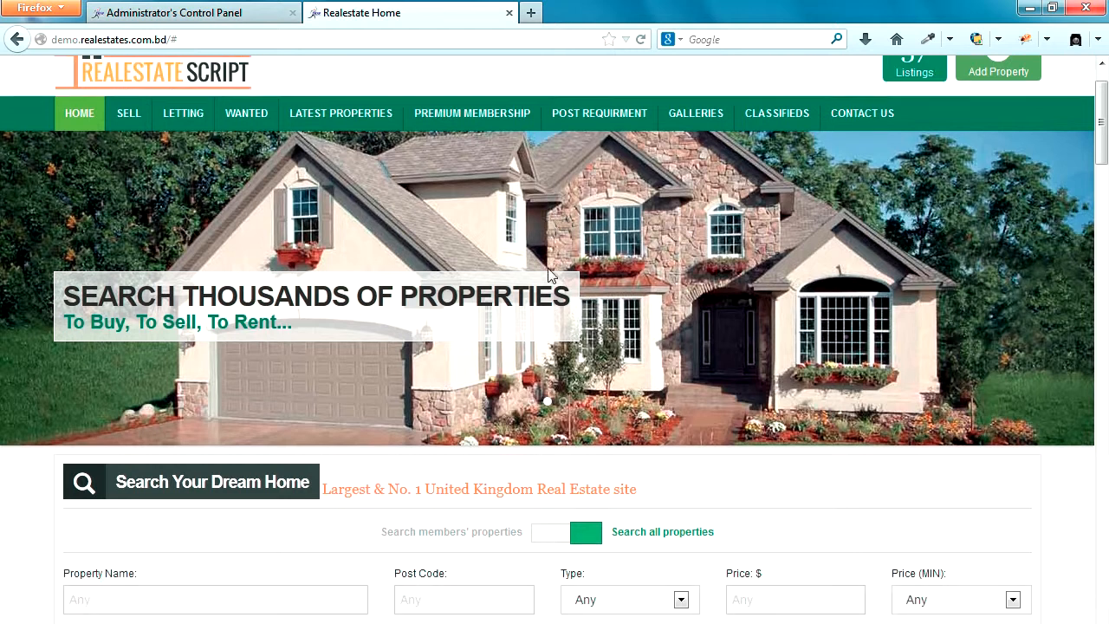
Step: View the public Contact Us page's details, map and Quick Feedback Form, then return to Update Contact
scroll(736, 233, "up", 2)
left_click(862, 177)
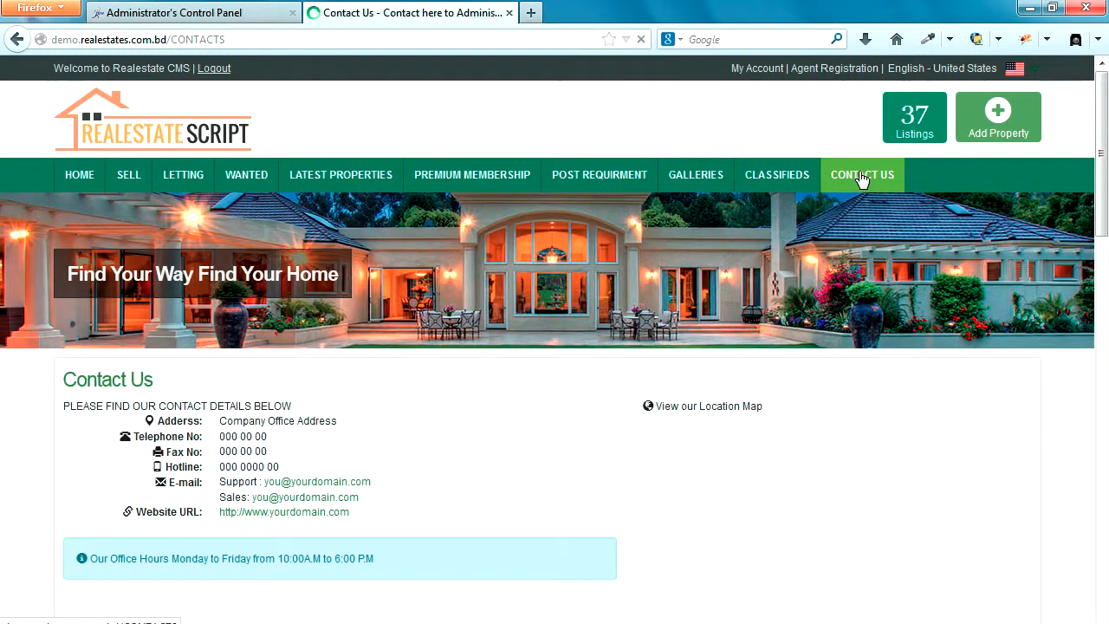
scroll(718, 391, "down", 3)
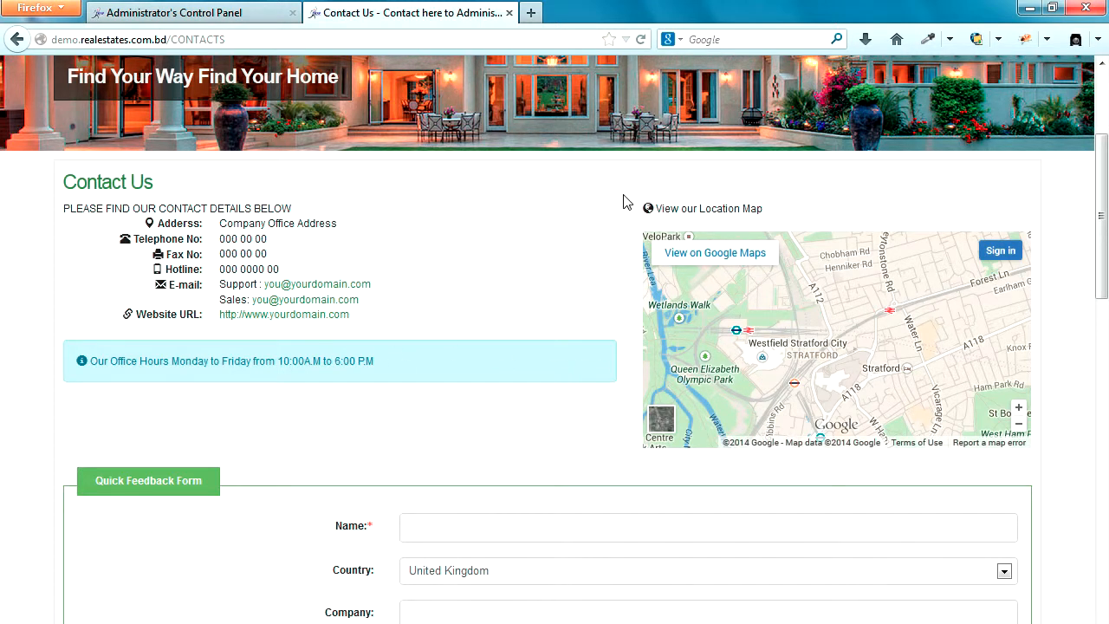
left_click(233, 18)
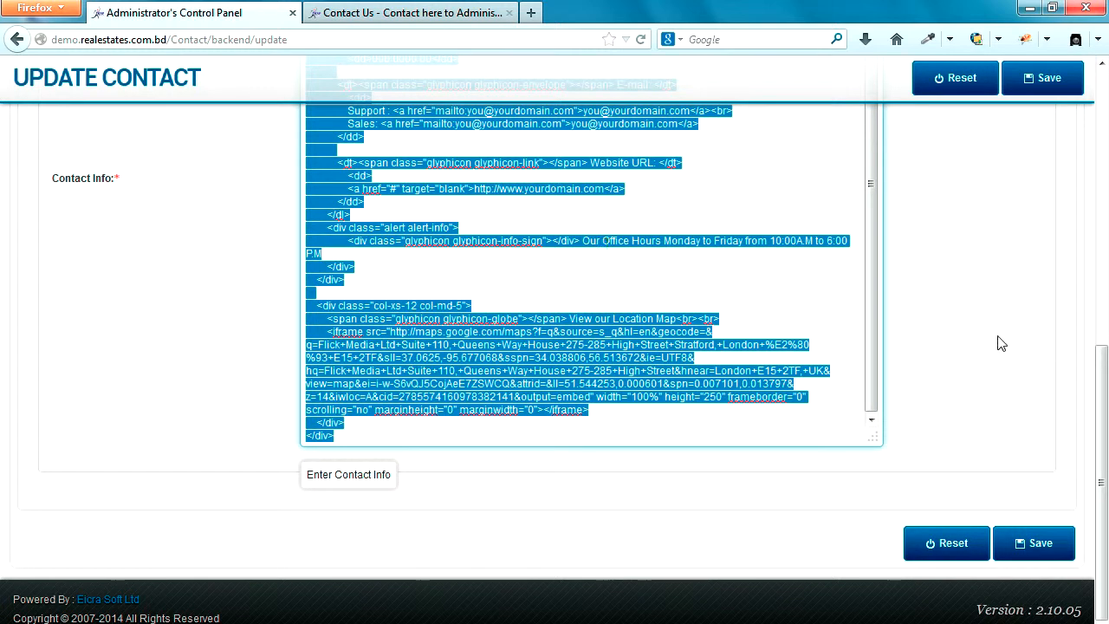
Step: Show the Contact Info in the WYSIWYG editor and open its HTML Source Editor from the map box
left_click(1001, 344)
scroll(999, 336, "up", 3)
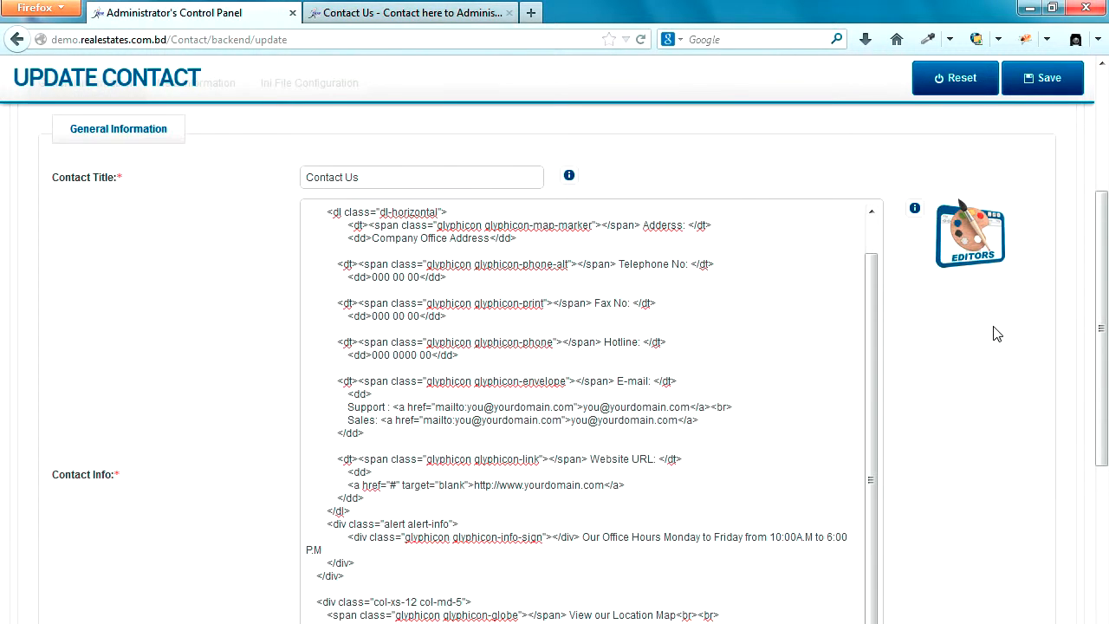
left_click(979, 258)
left_click(980, 258)
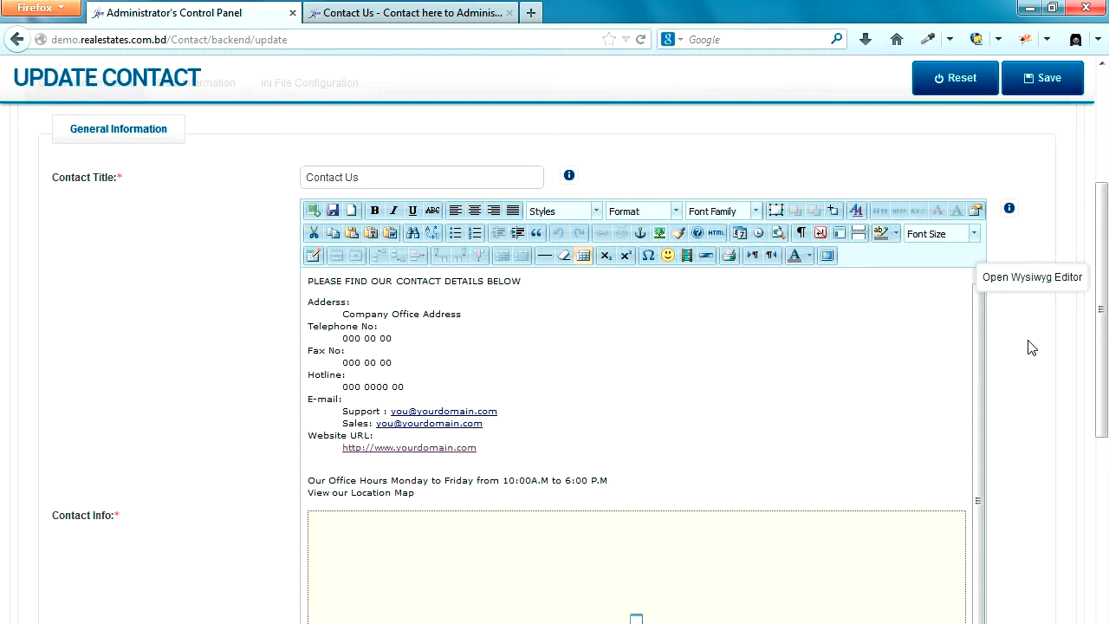
left_click(498, 544)
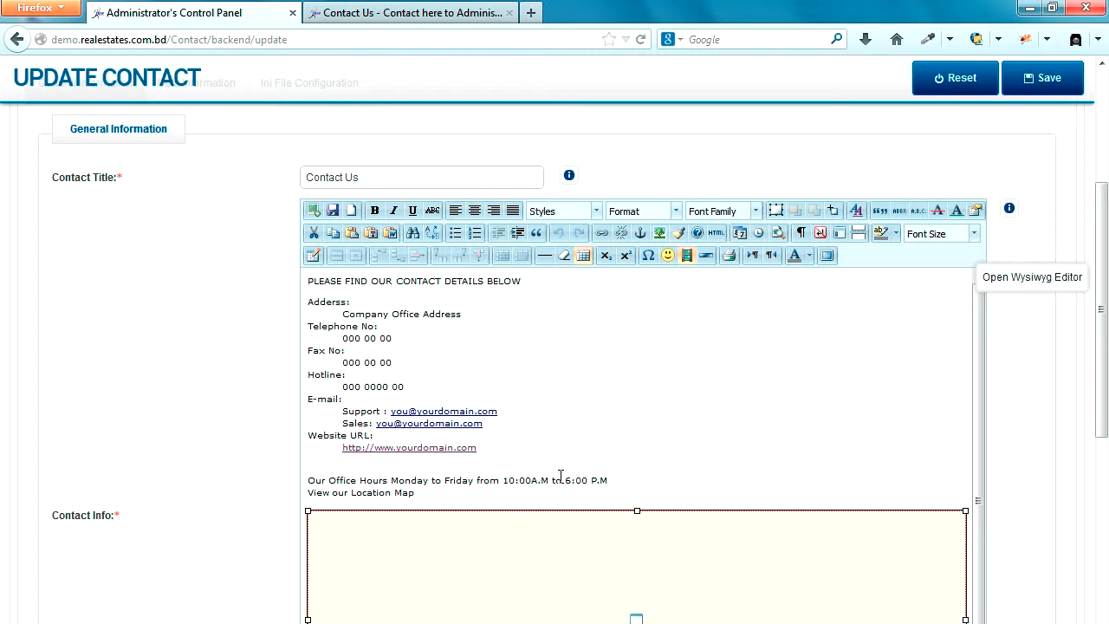
left_click(715, 234)
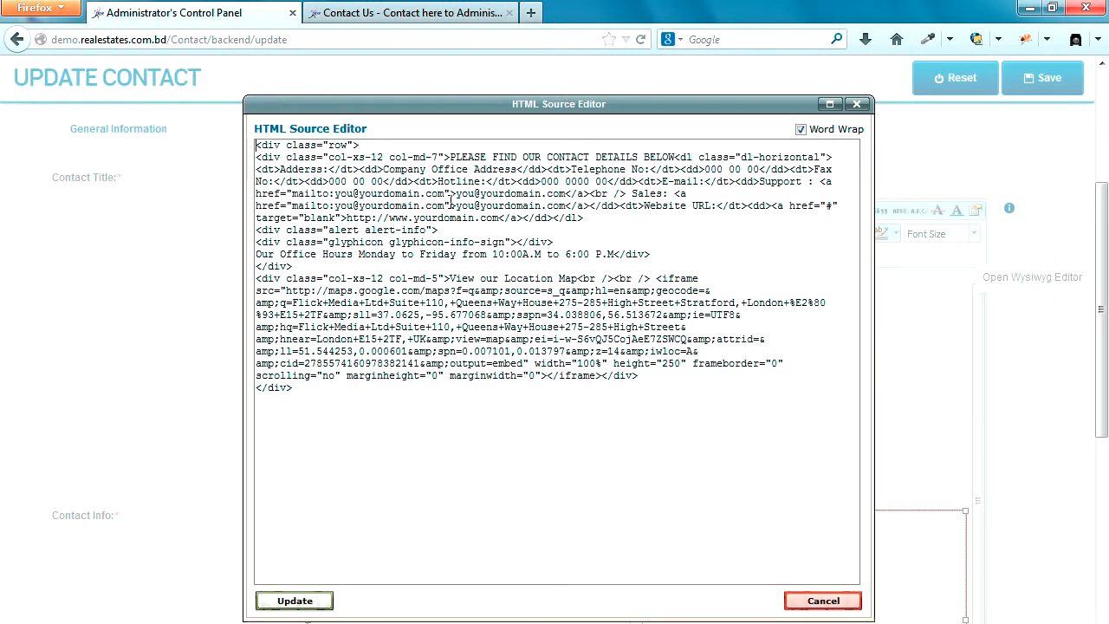
left_click_drag(384, 169, 518, 168)
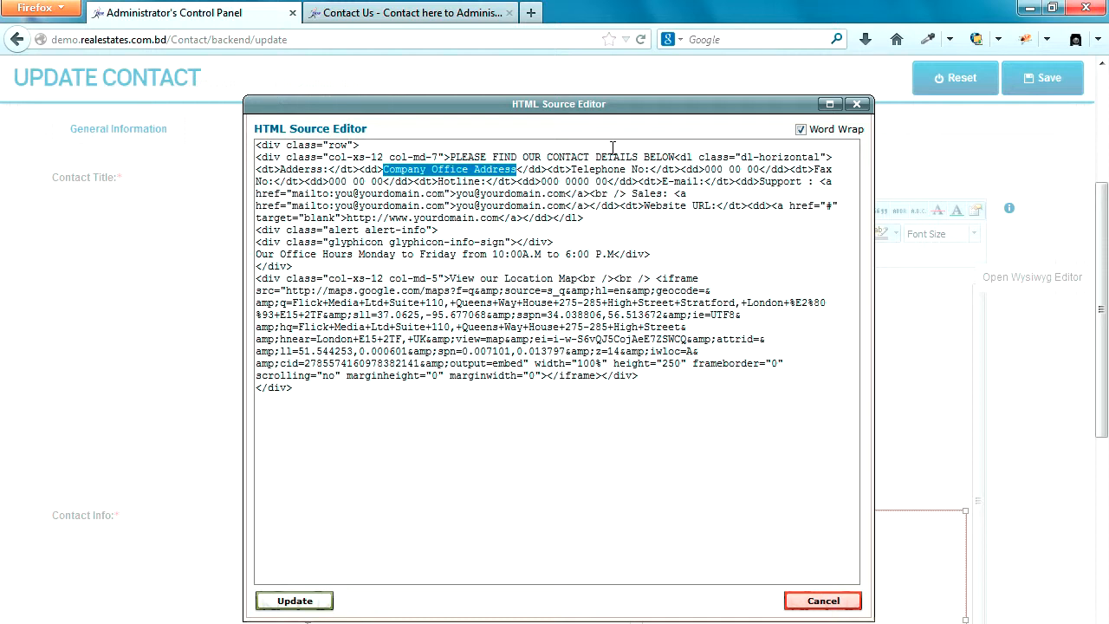
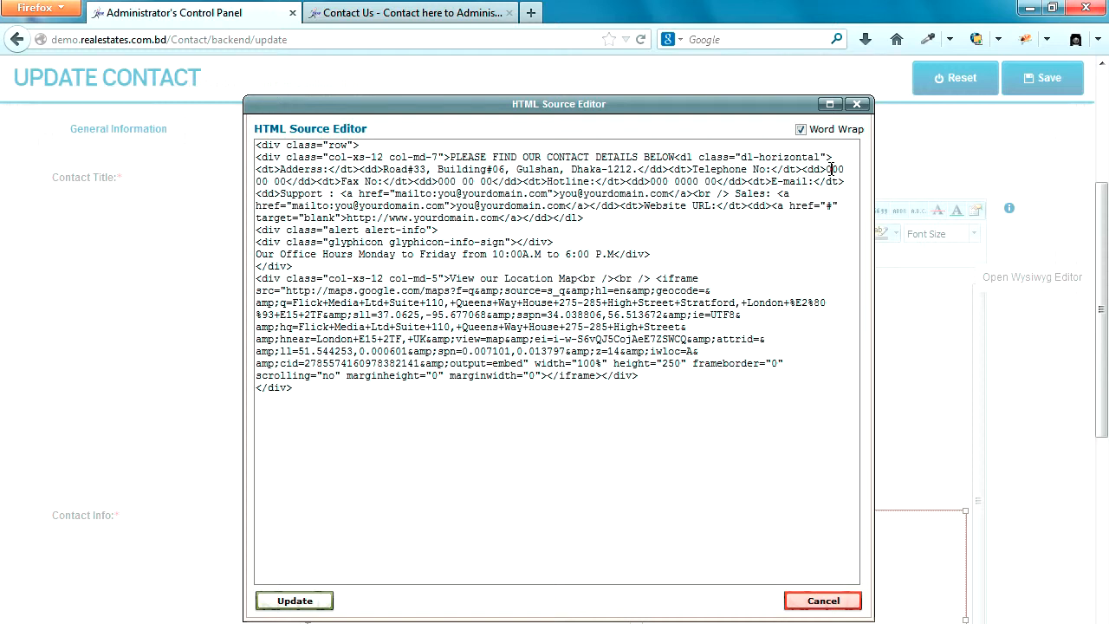
left_click_drag(828, 169, 287, 182)
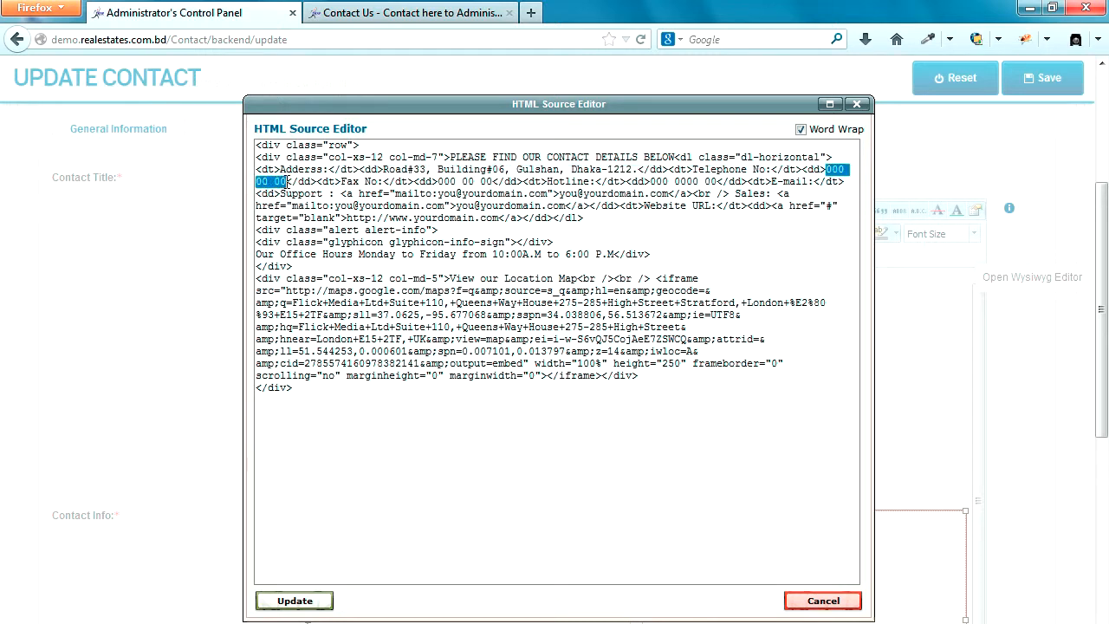
type("+")
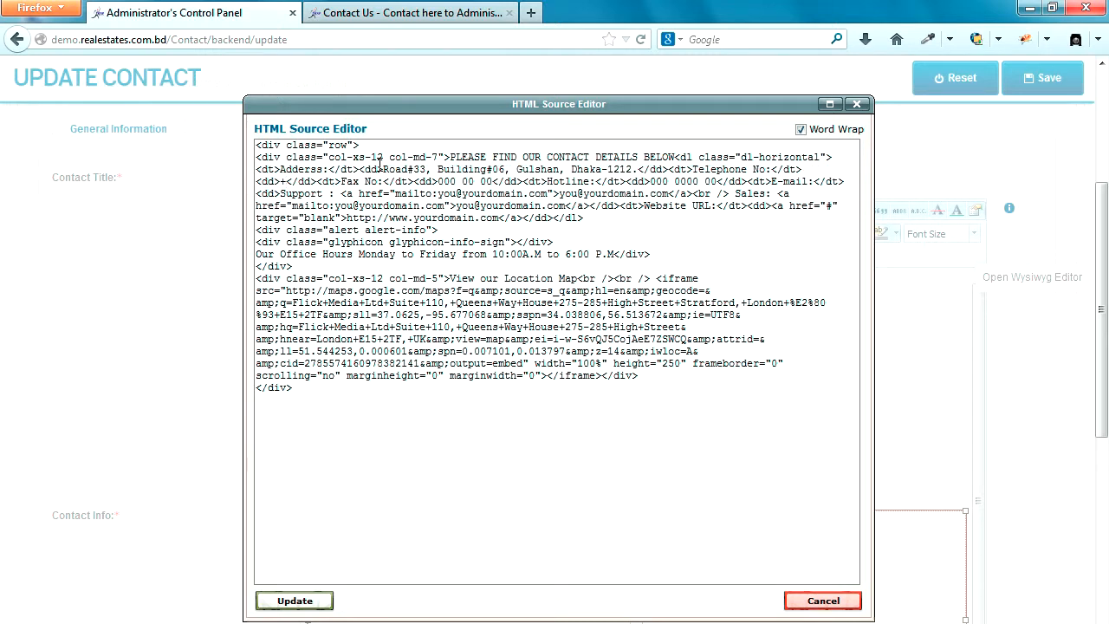
type("02")
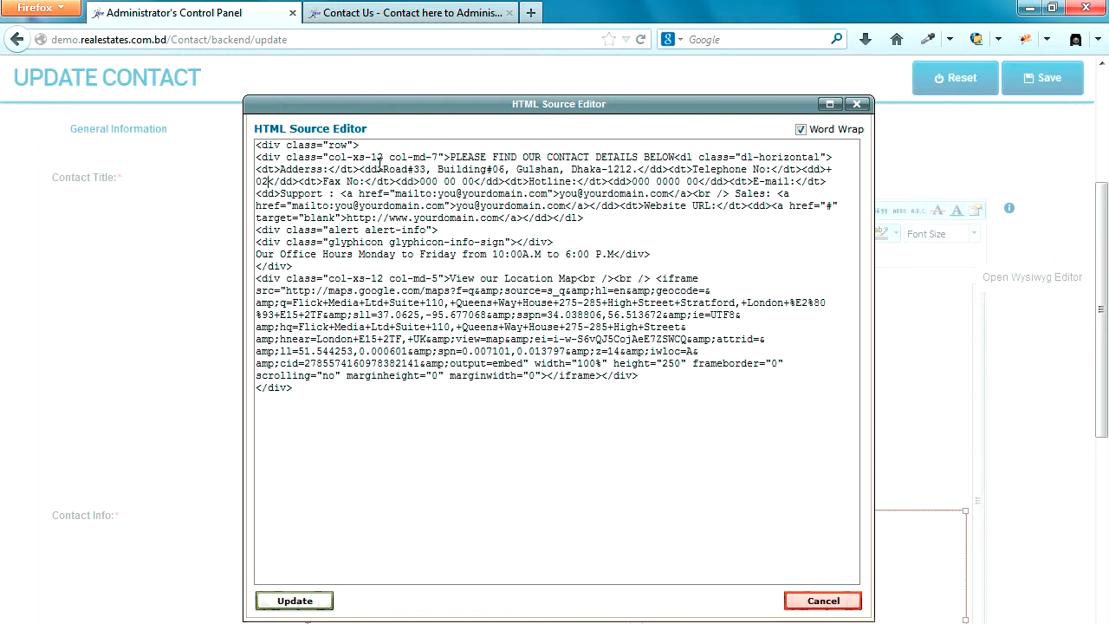
key("BackSpace")
key("BackSpace")
type("88")
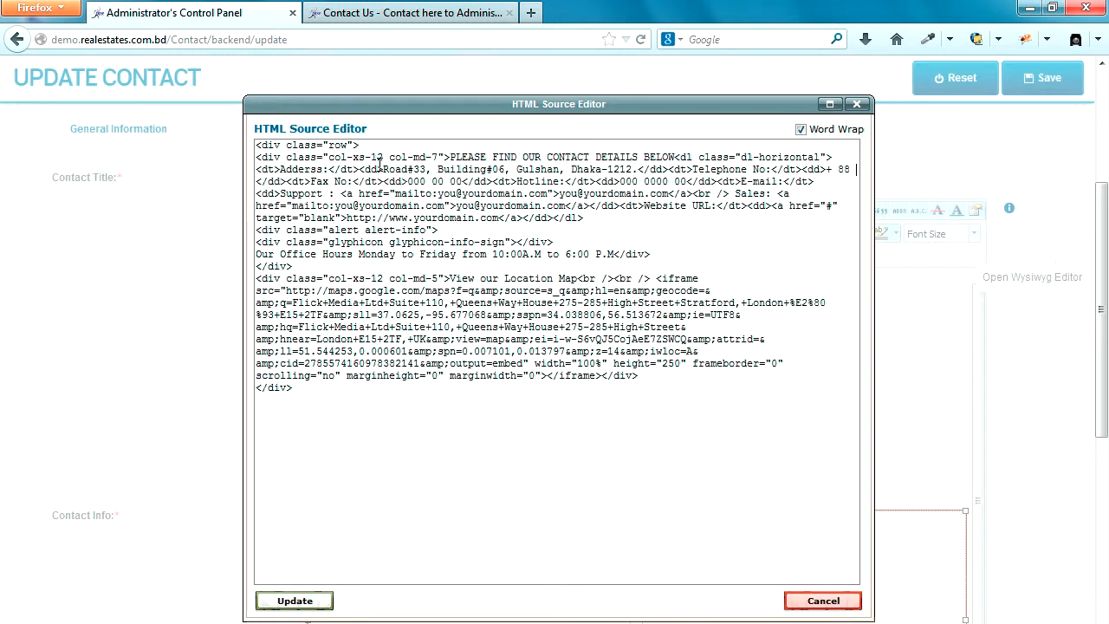
type(" 02 5")
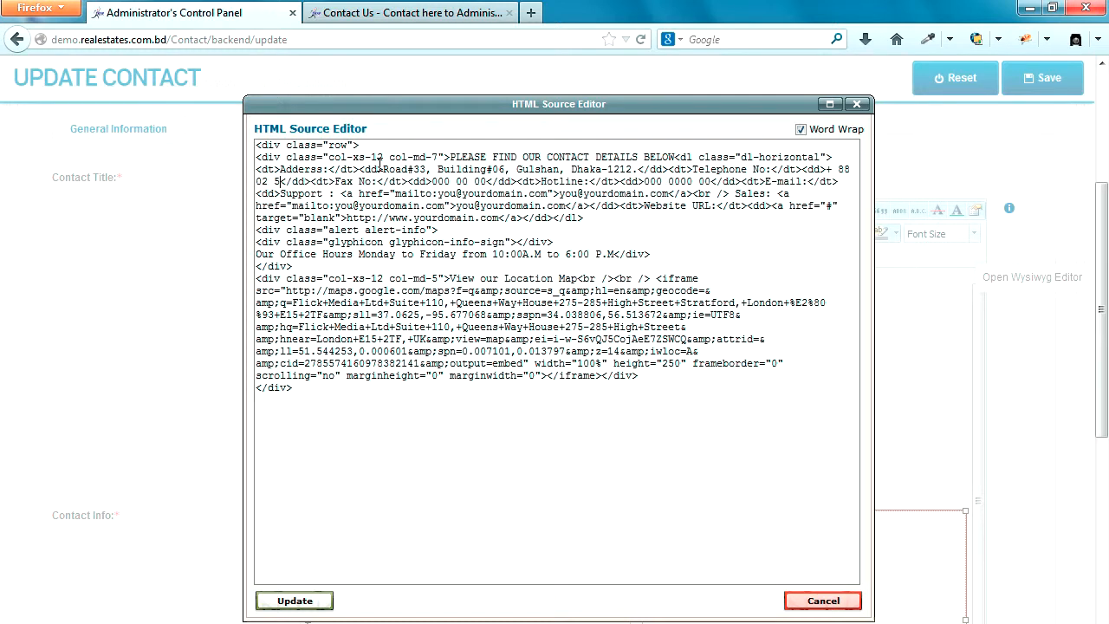
type("555555")
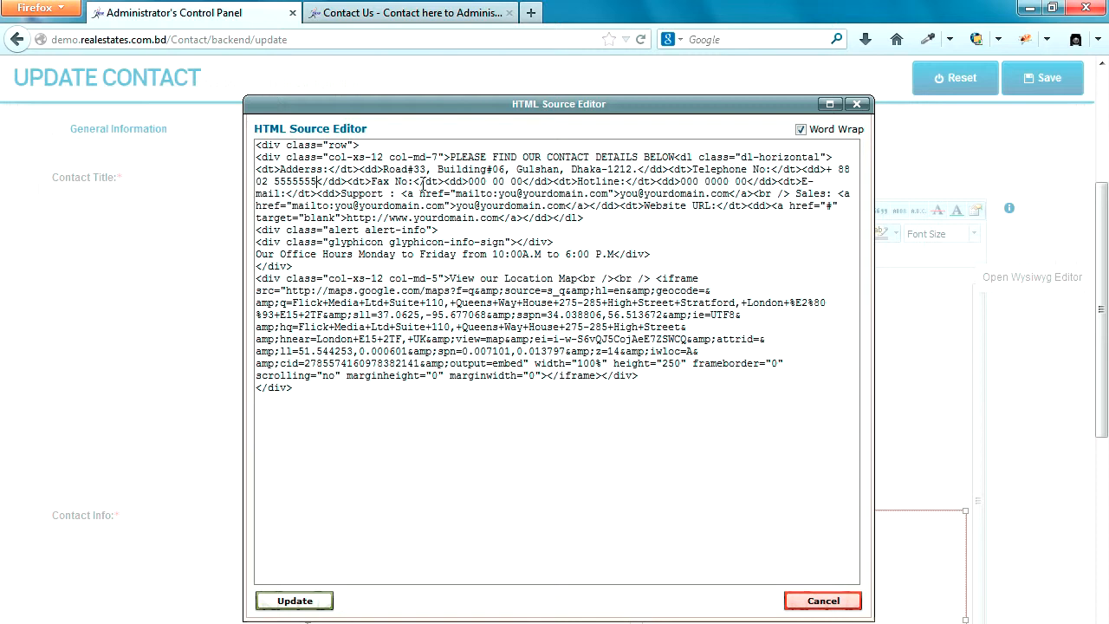
left_click_drag(469, 181, 525, 181)
type("+ 88 ")
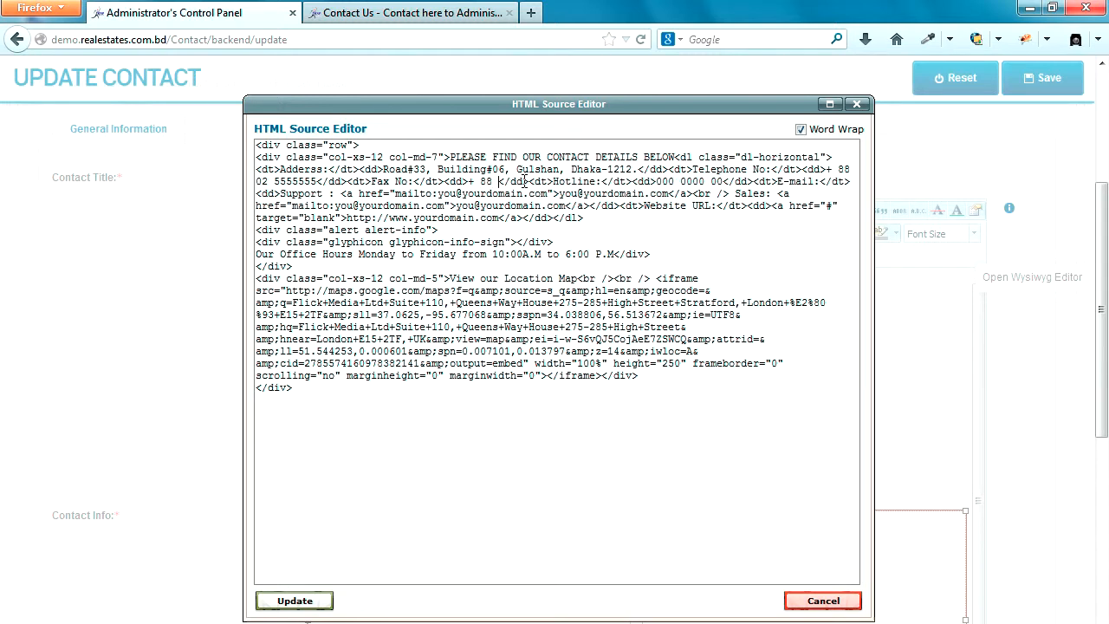
type("02 6666666")
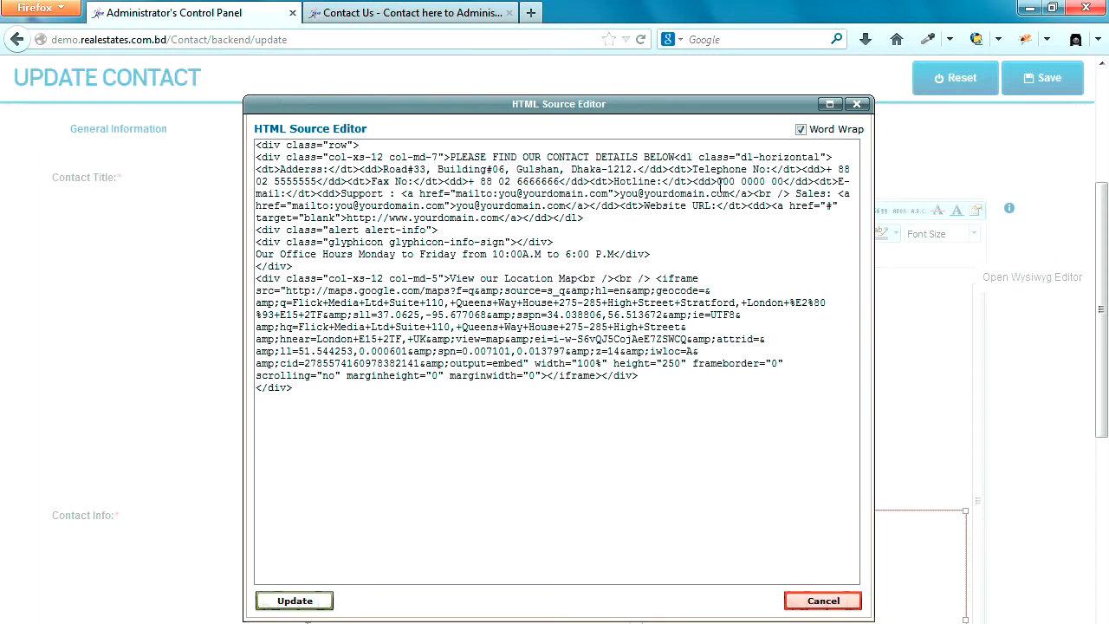
left_click_drag(735, 181, 784, 182)
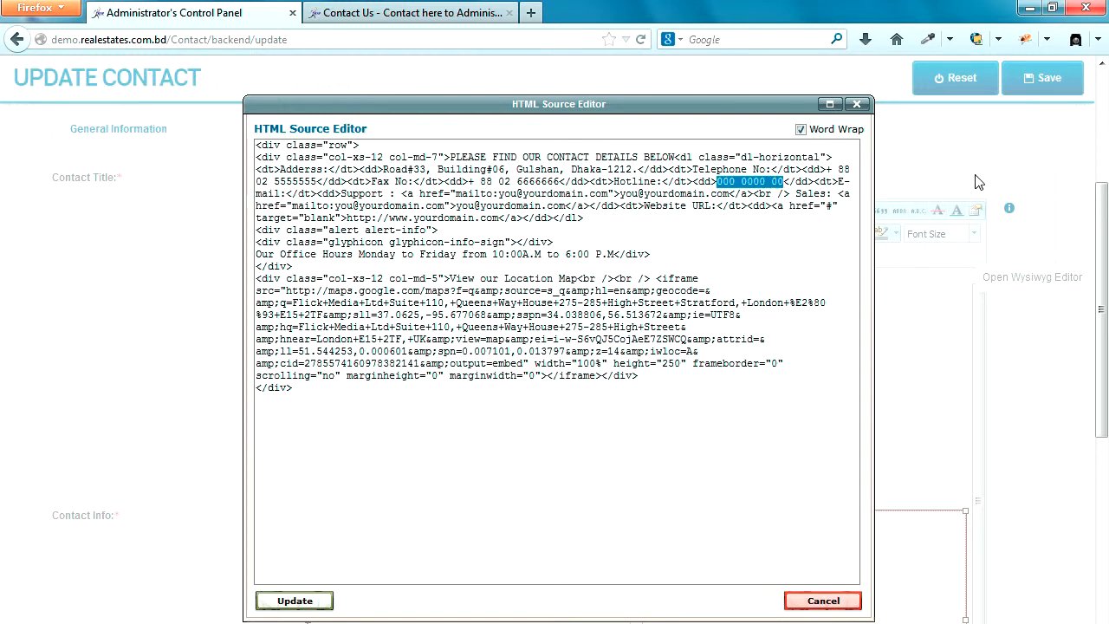
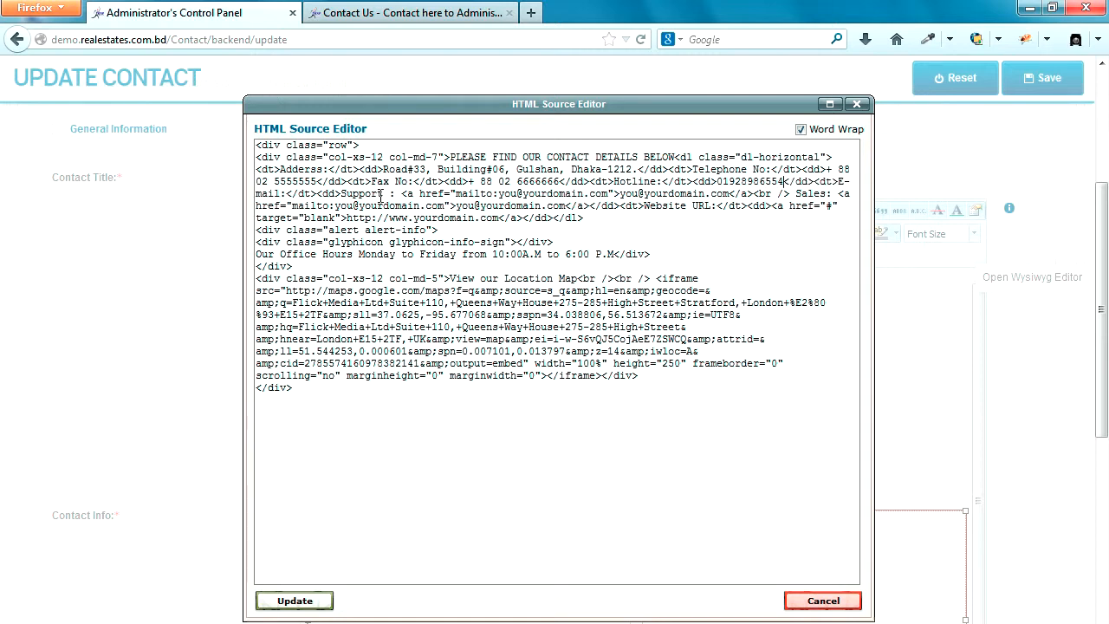
Step: Review the remaining e-mail, website and embedded map lines in the contact source
left_click_drag(345, 193, 387, 194)
left_click_drag(499, 194, 733, 194)
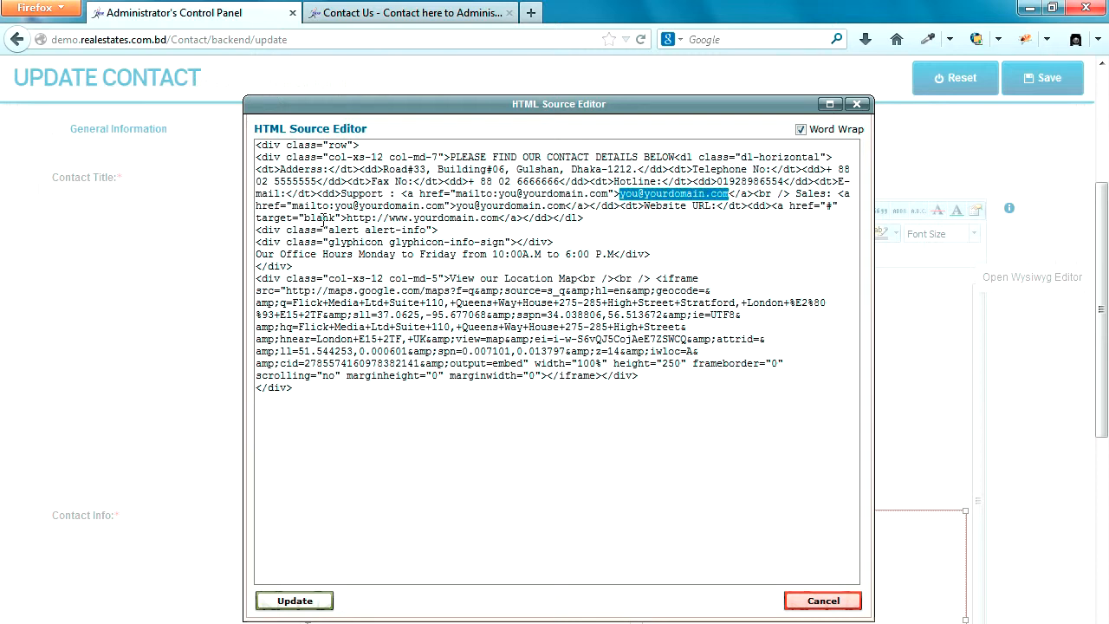
left_click_drag(390, 218, 502, 218)
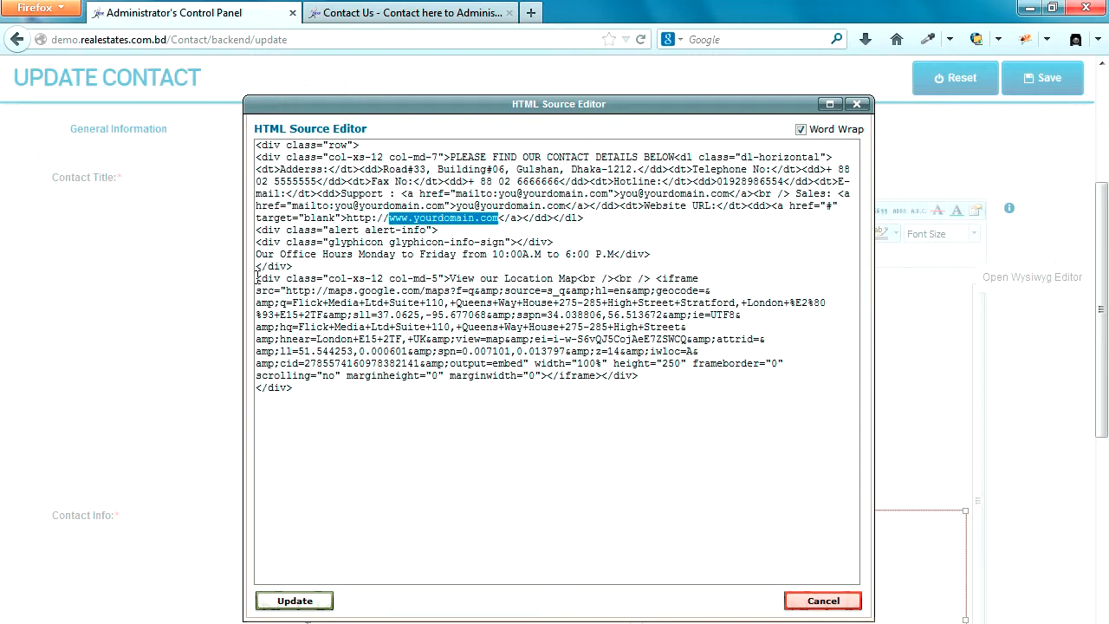
left_click_drag(257, 278, 638, 378)
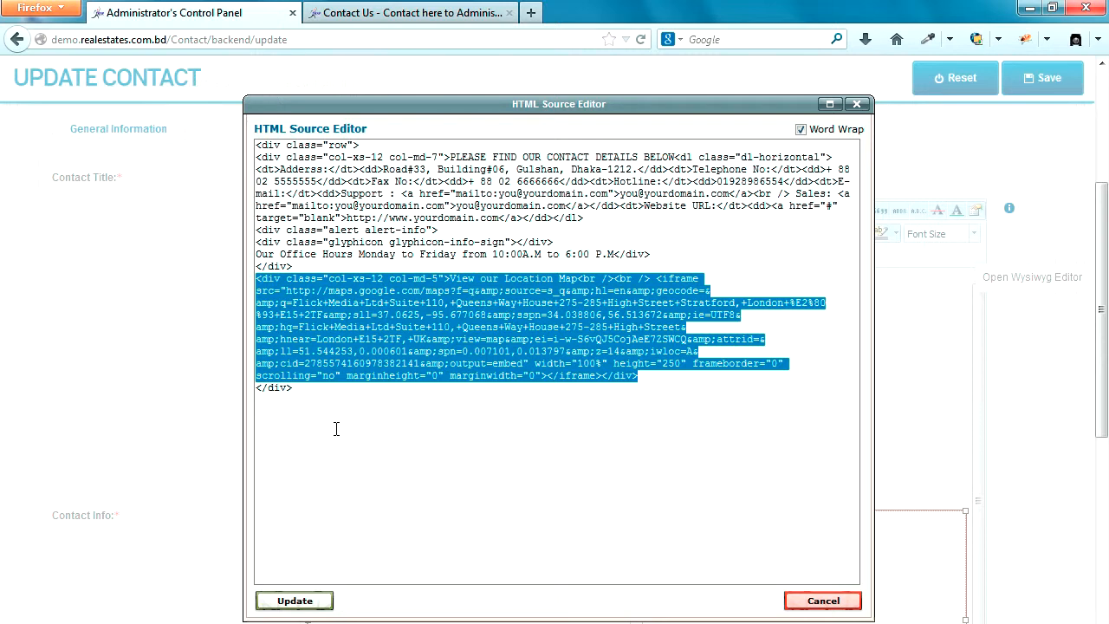
Step: Apply the HTML source edits and save the contact settings
left_click(390, 15)
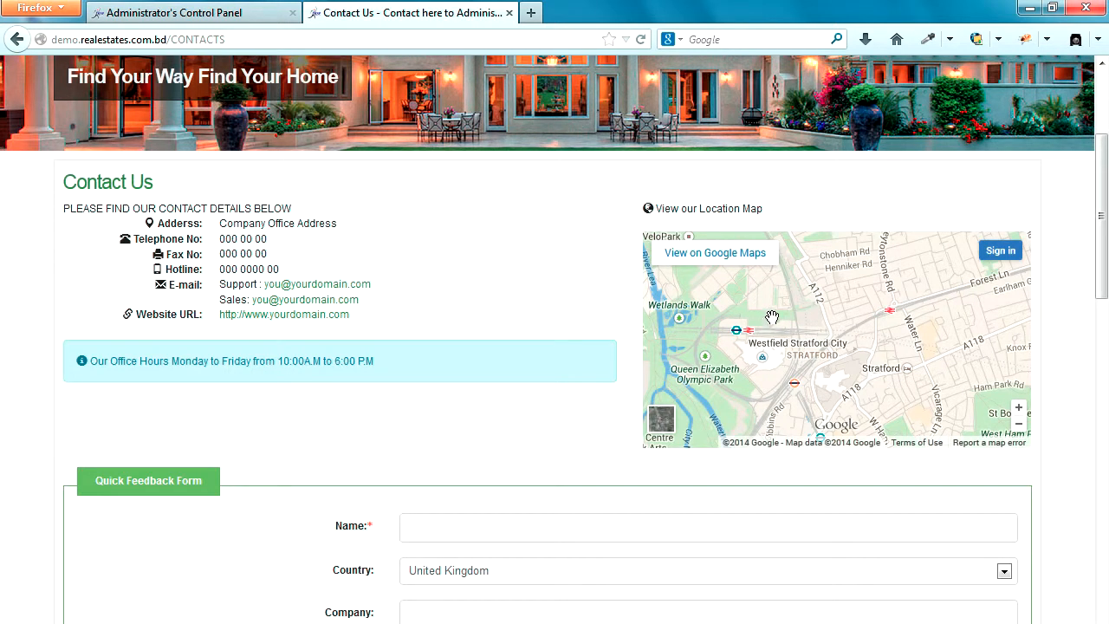
left_click(225, 12)
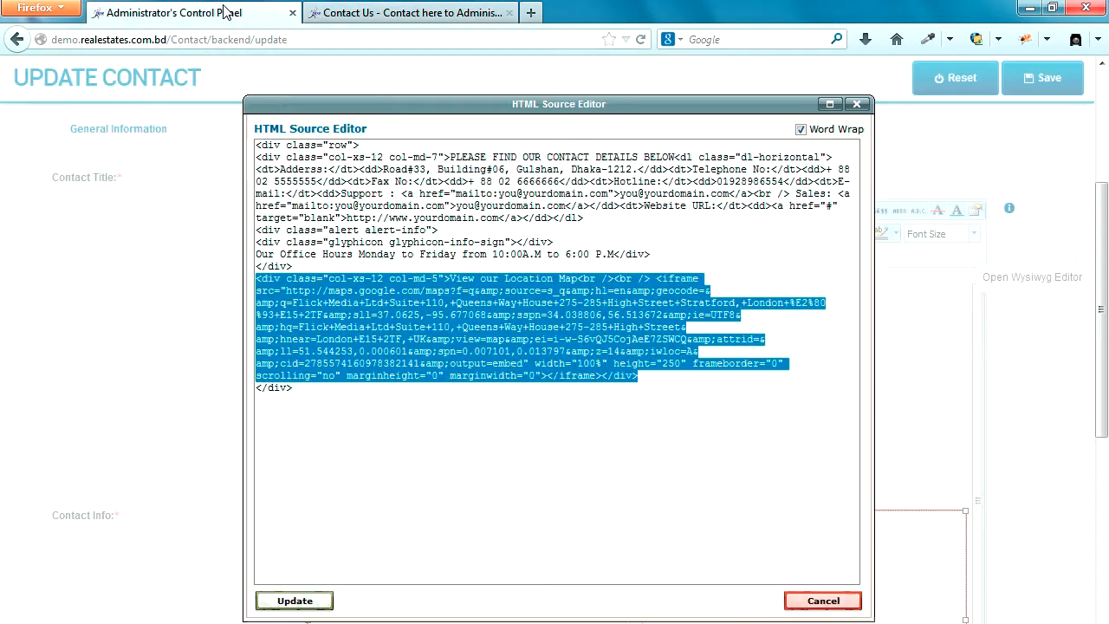
left_click(294, 602)
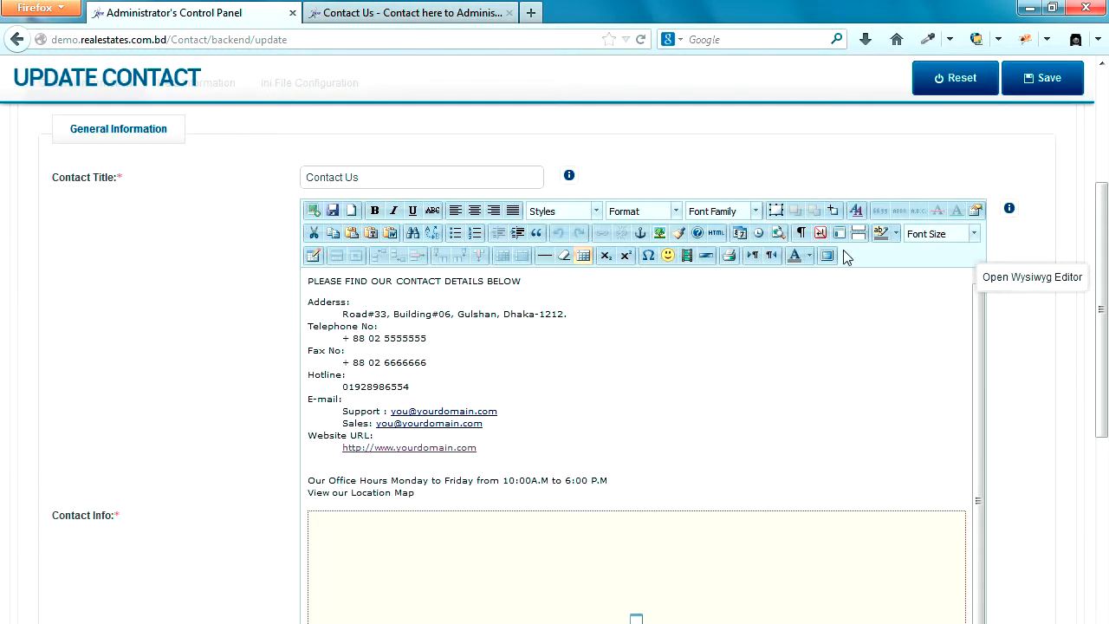
left_click(1044, 77)
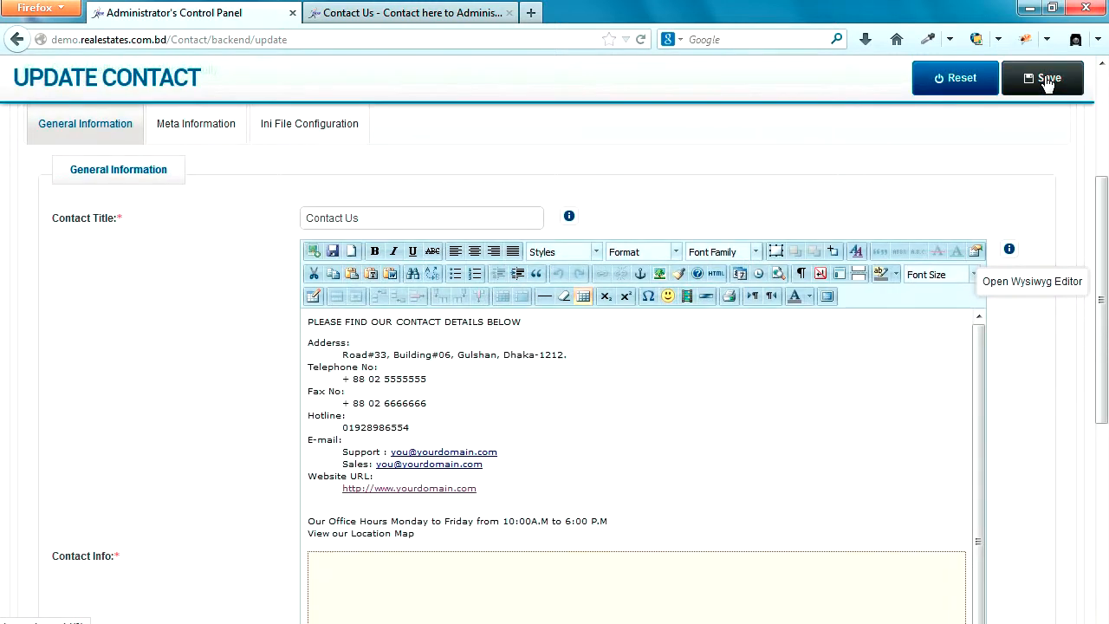
Step: Reload the public Contact Us page to check the changes, then close that tab
left_click(481, 13)
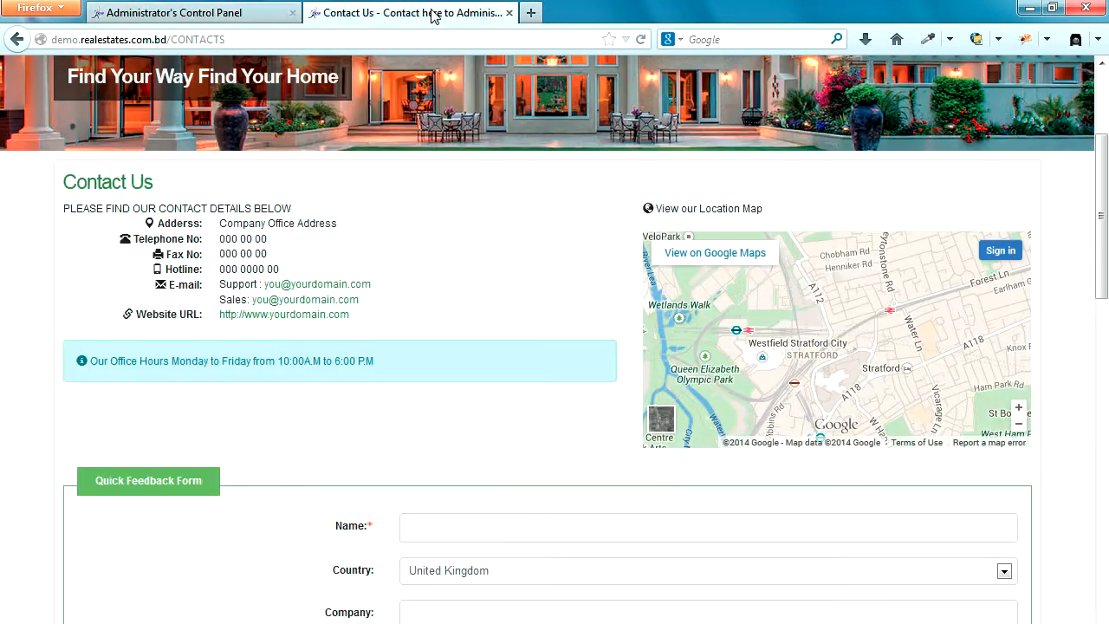
left_click(641, 40)
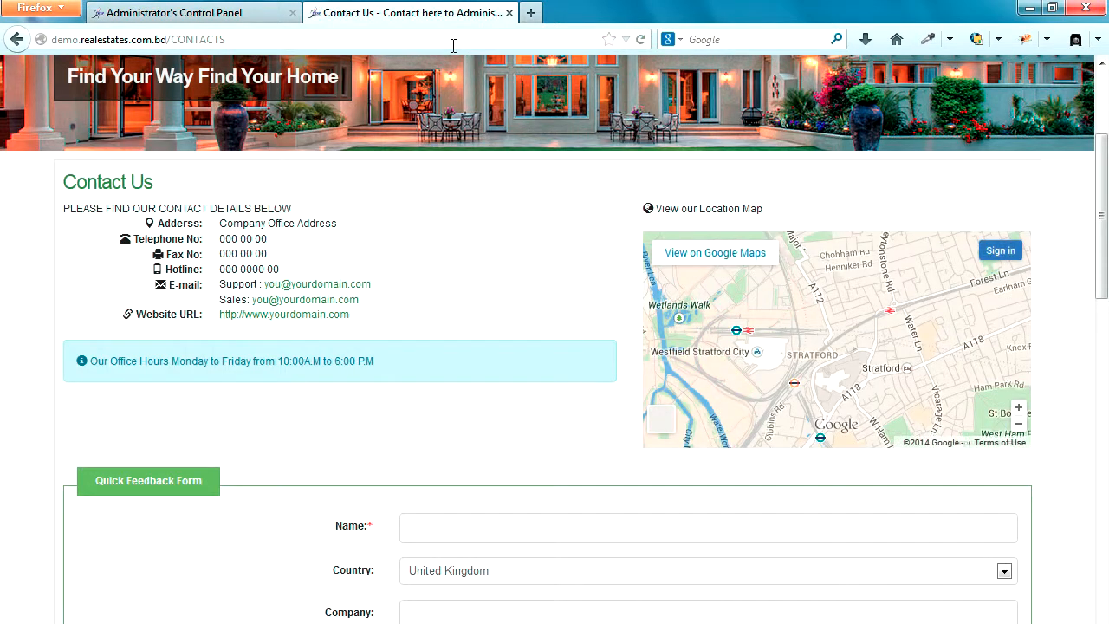
left_click(508, 13)
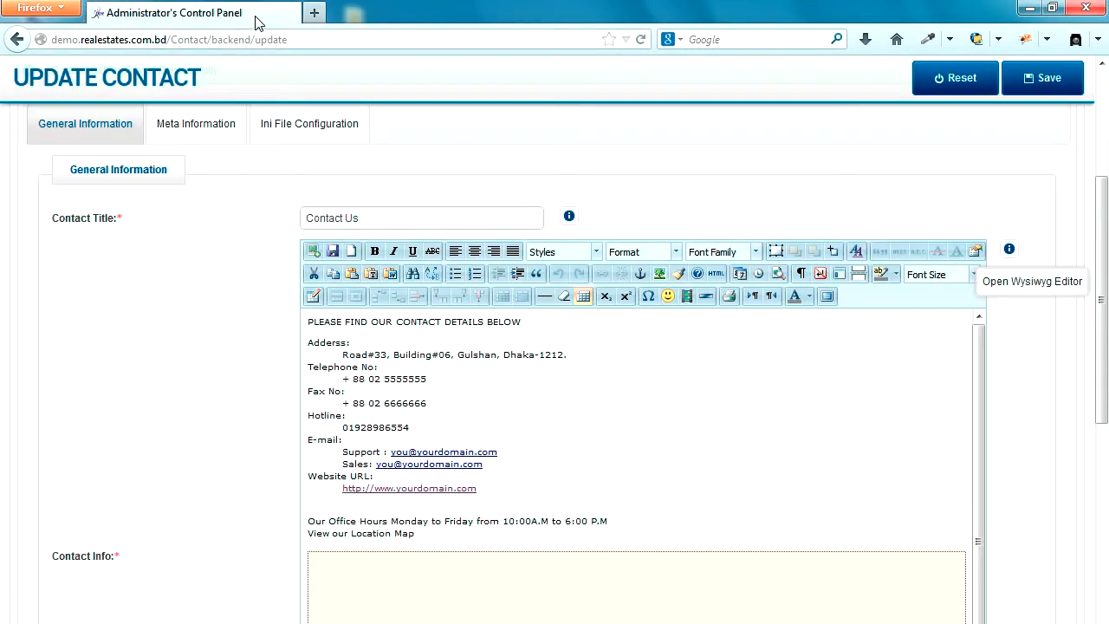
scroll(354, 141, "up", 5)
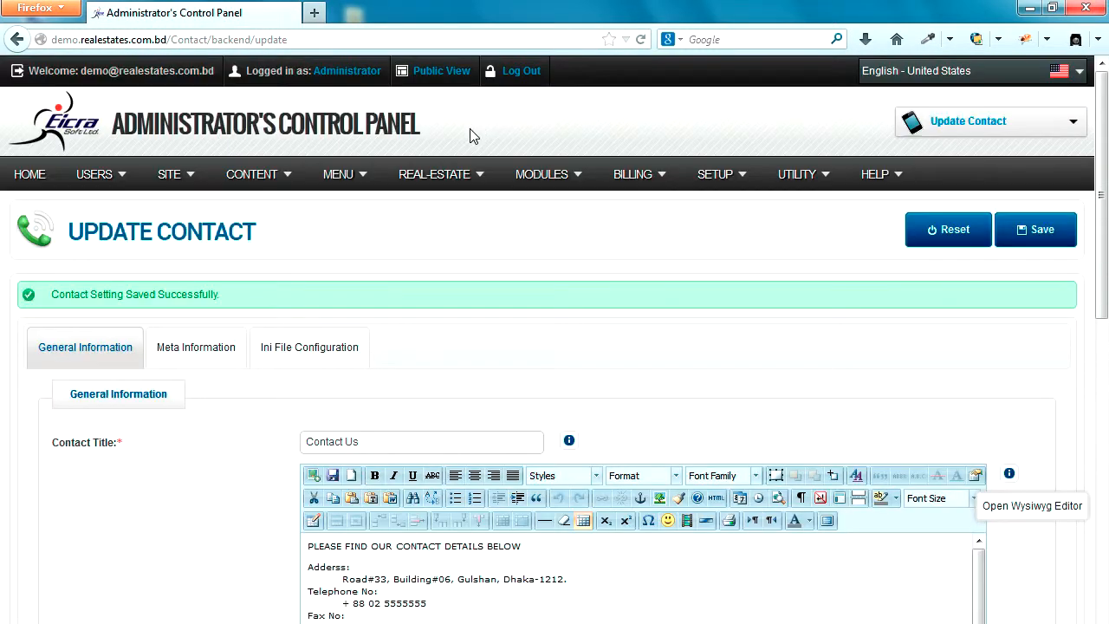
Step: Open the public Contact Us page in a new tab and reload it
left_click(441, 73)
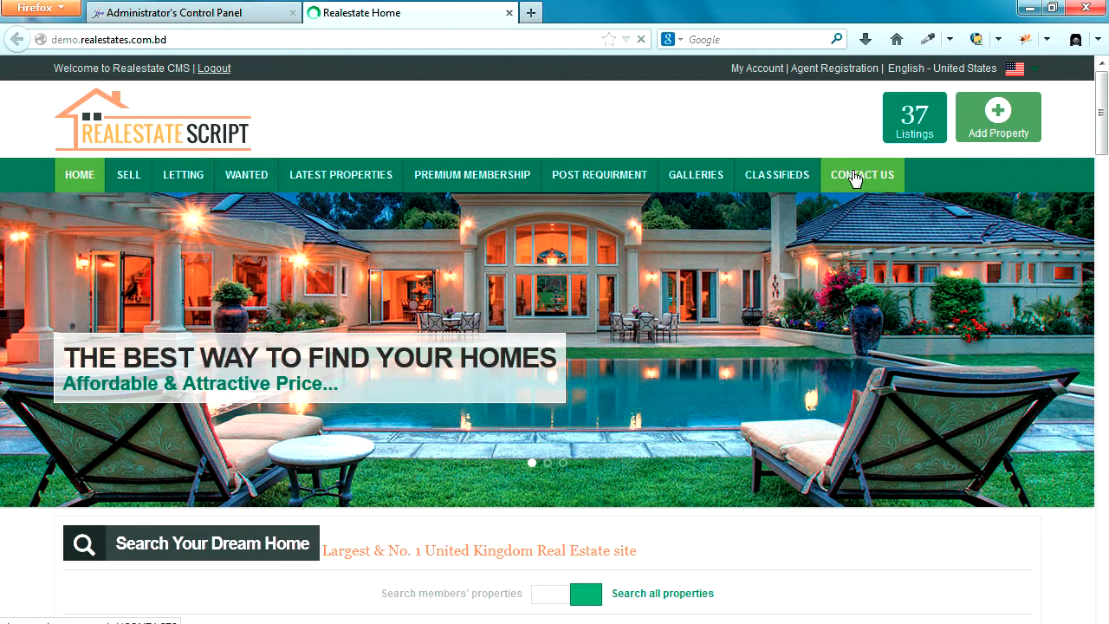
left_click(856, 179)
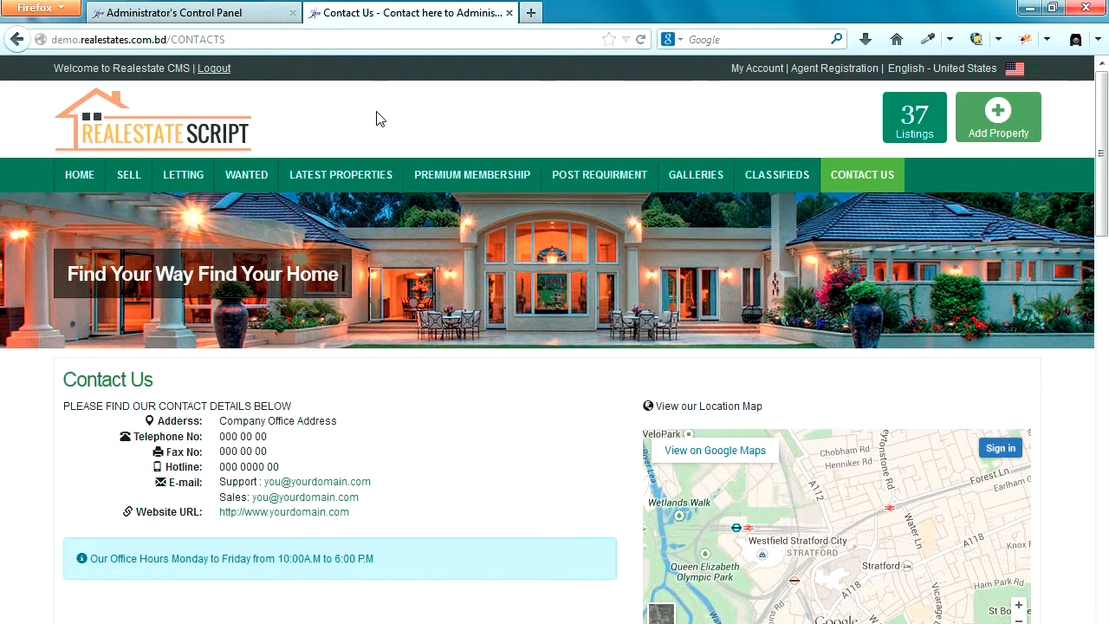
left_click(345, 39)
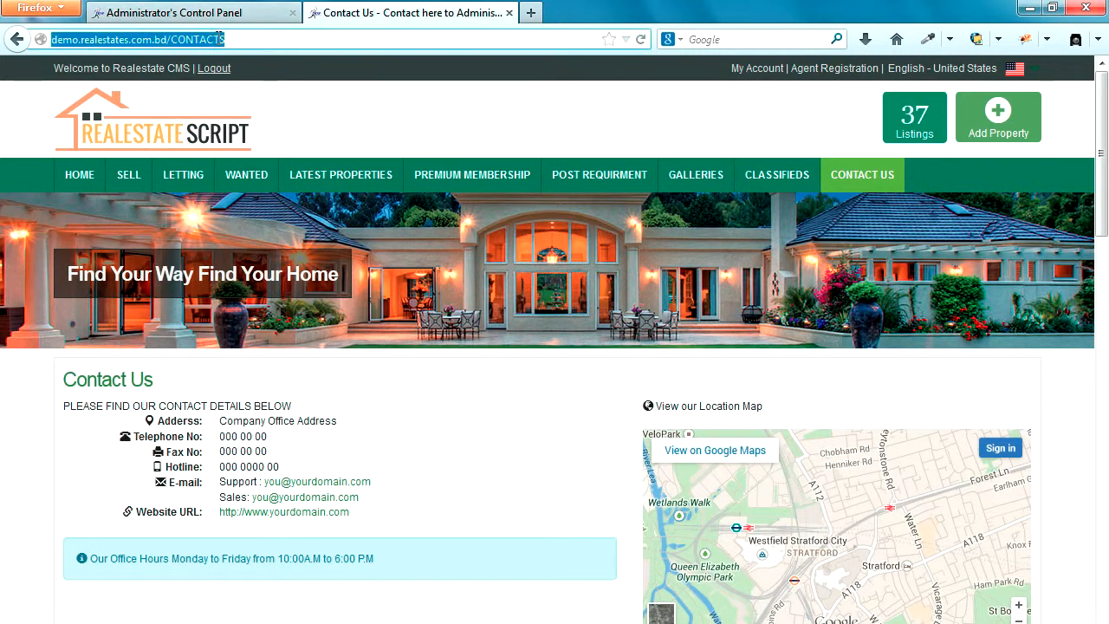
key("Return")
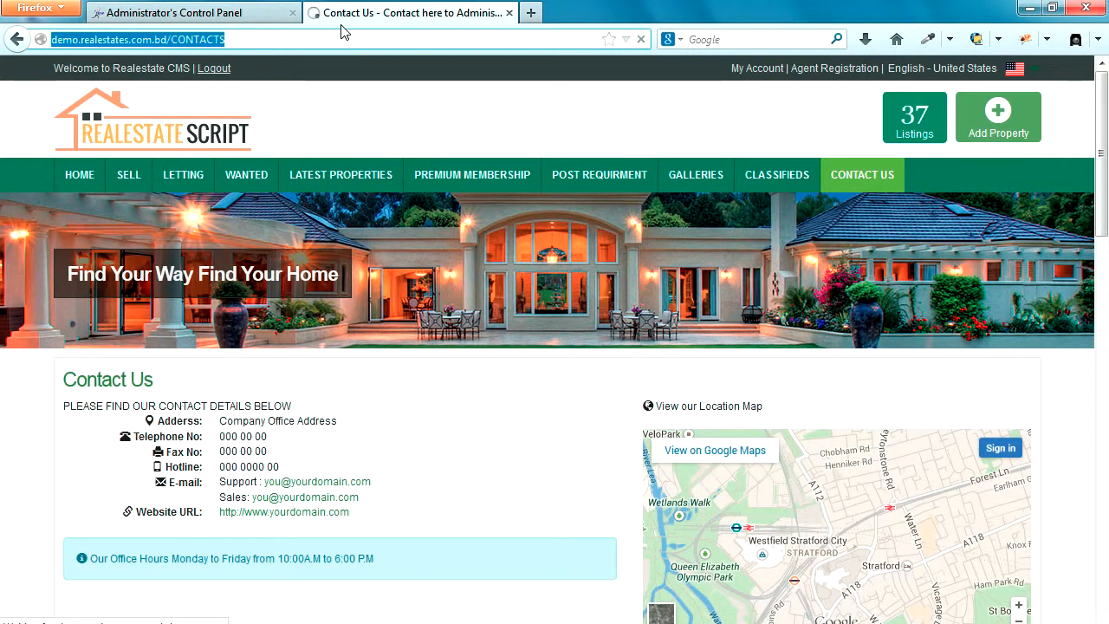
Step: Scroll to the public page's feedback form, then return to the Update Contact settings
left_click(229, 11)
left_click(421, 17)
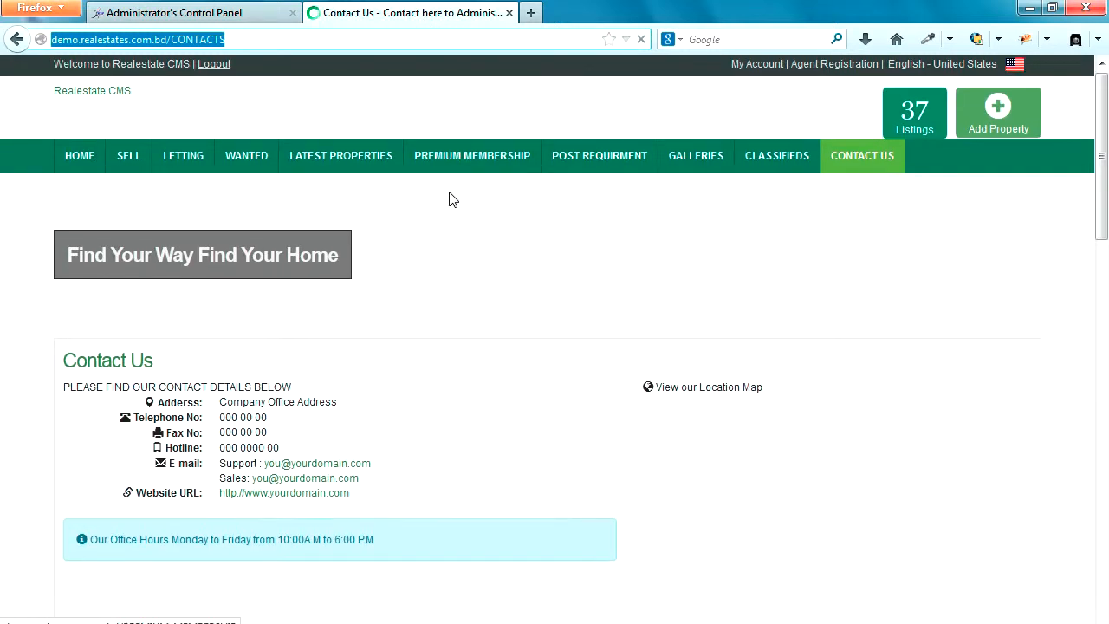
scroll(451, 199, "down", 5)
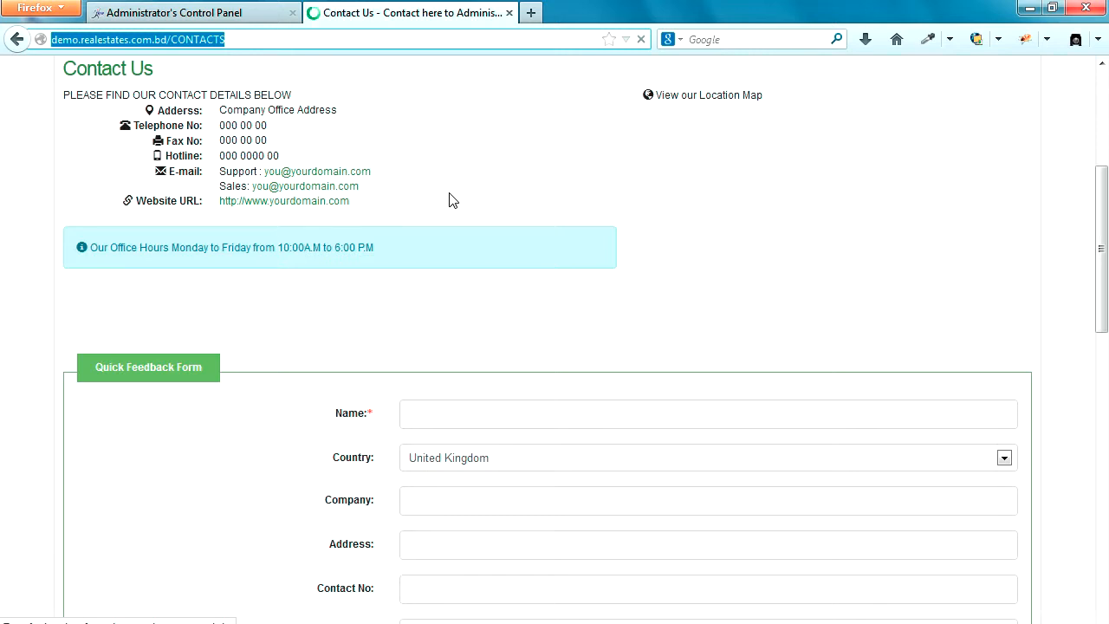
left_click(240, 18)
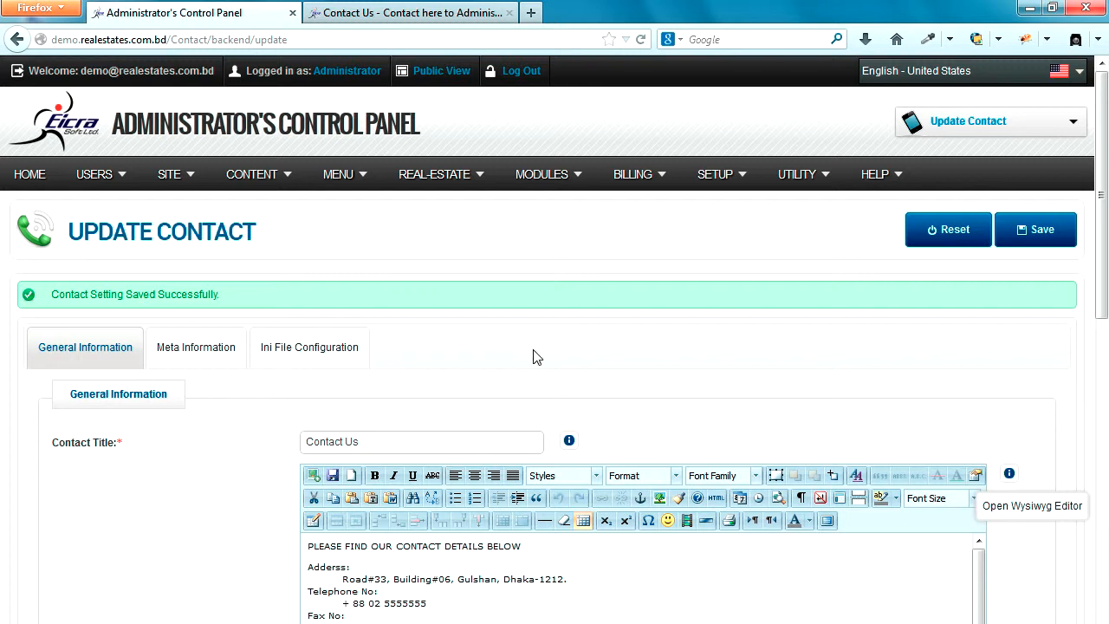
Step: Look over the Ini and Meta tabs of the contact settings, then return to General Information
scroll(535, 356, "down", 4)
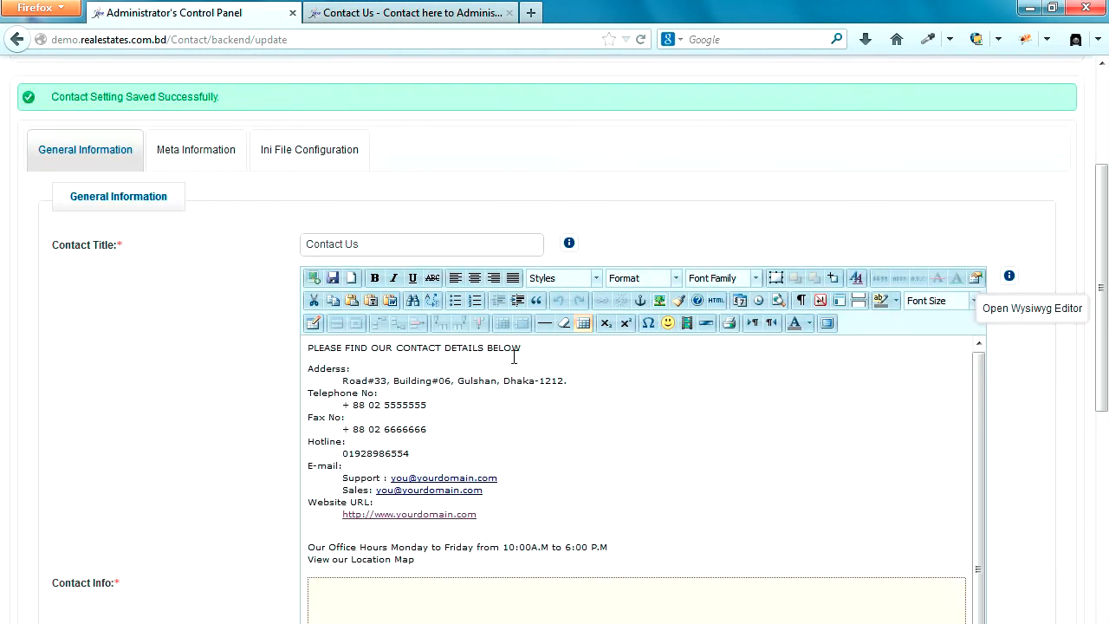
scroll(517, 362, "down", 6)
scroll(214, 441, "up", 6)
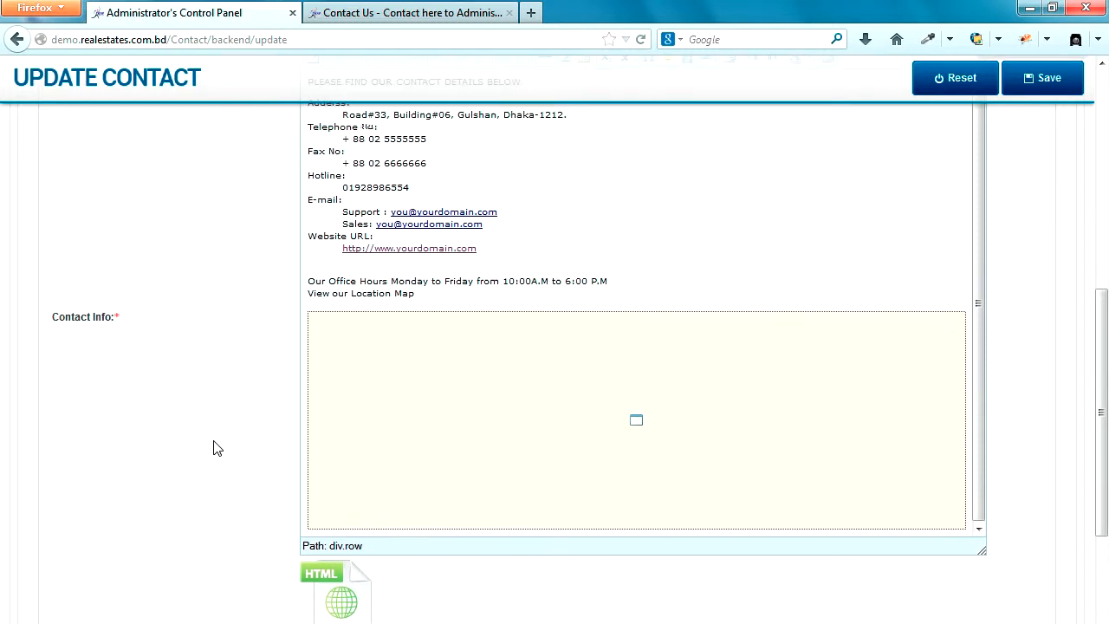
scroll(217, 448, "up", 4)
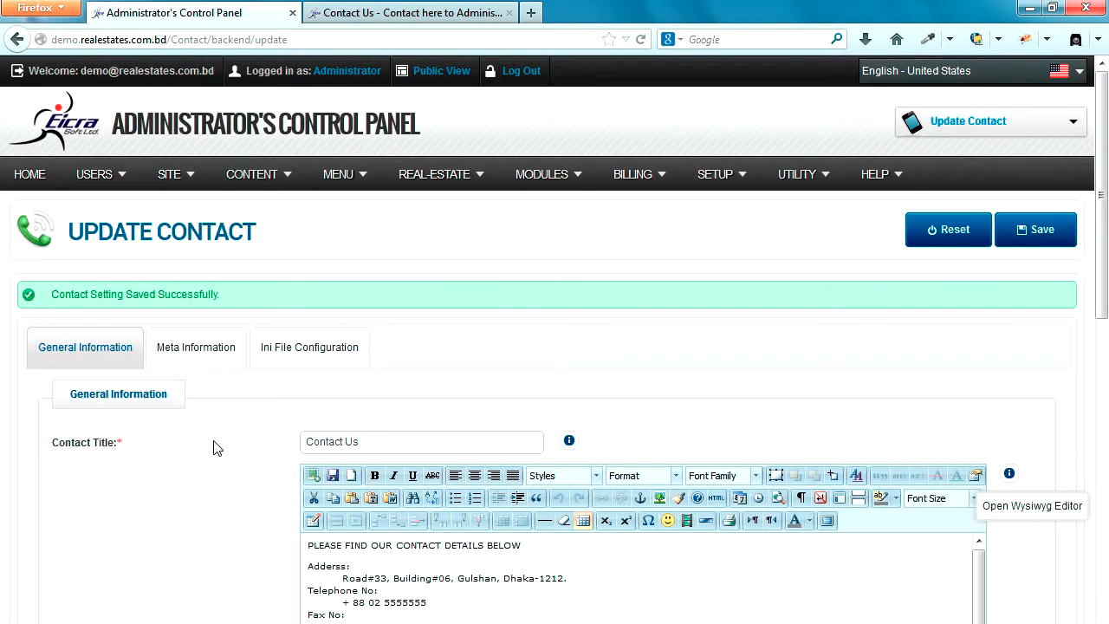
left_click(286, 351)
left_click(208, 349)
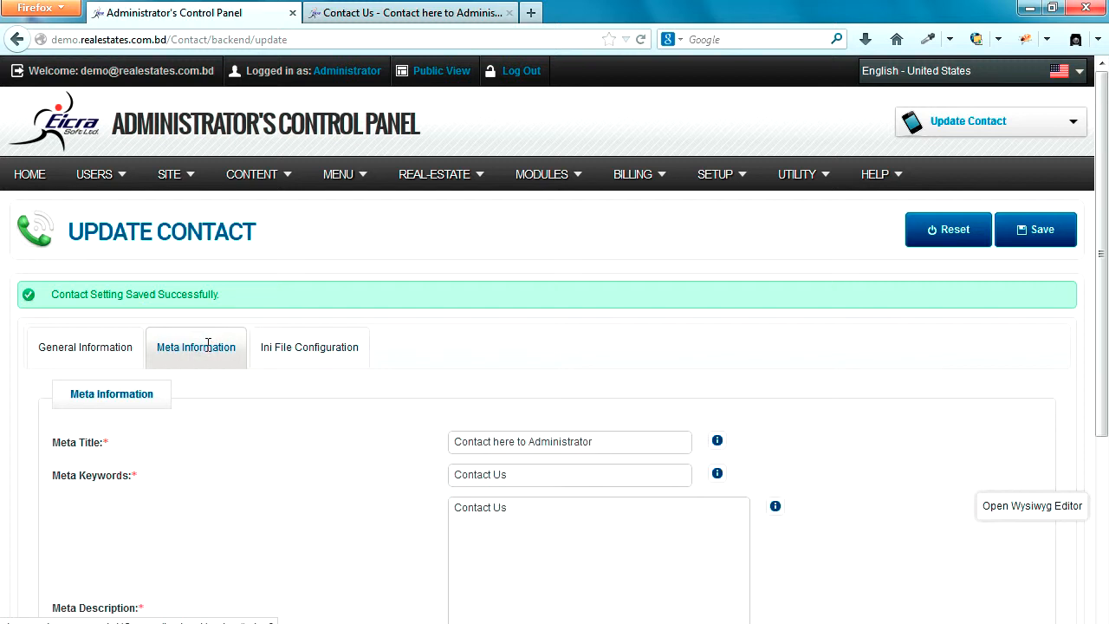
left_click(66, 351)
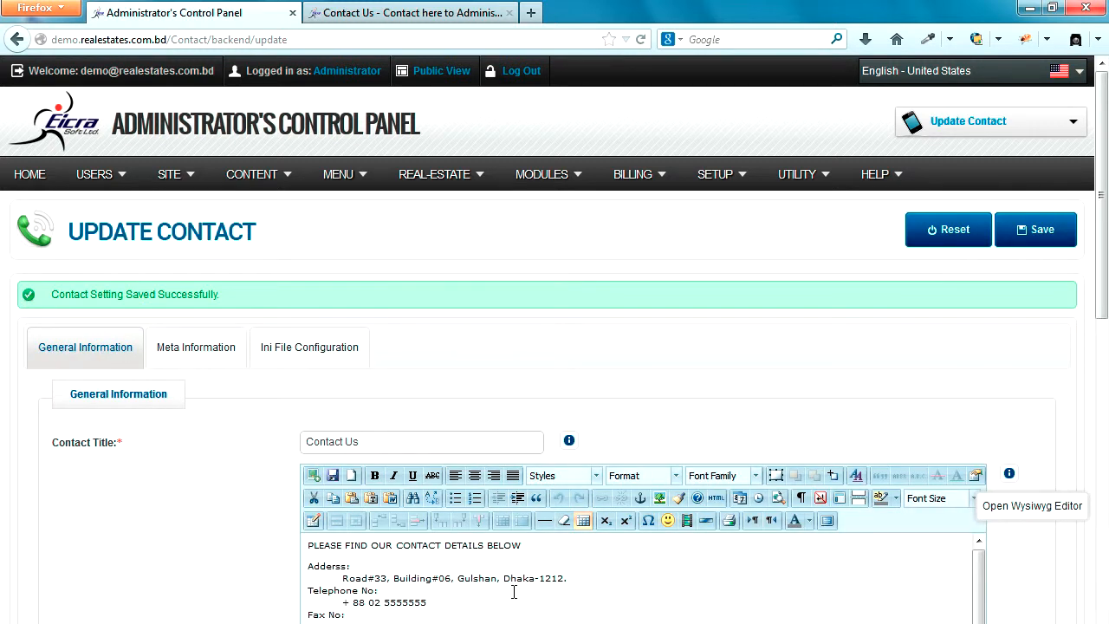
Step: Switch the Contact Info editor to raw HTML source and save the contact settings
scroll(841, 396, "down", 7)
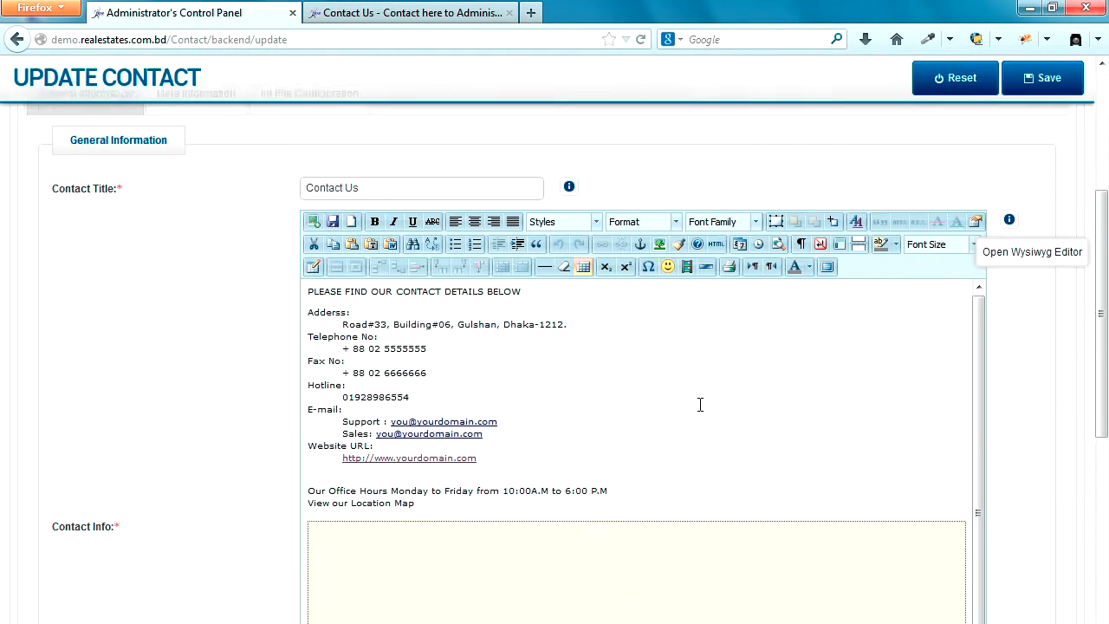
left_click(349, 448)
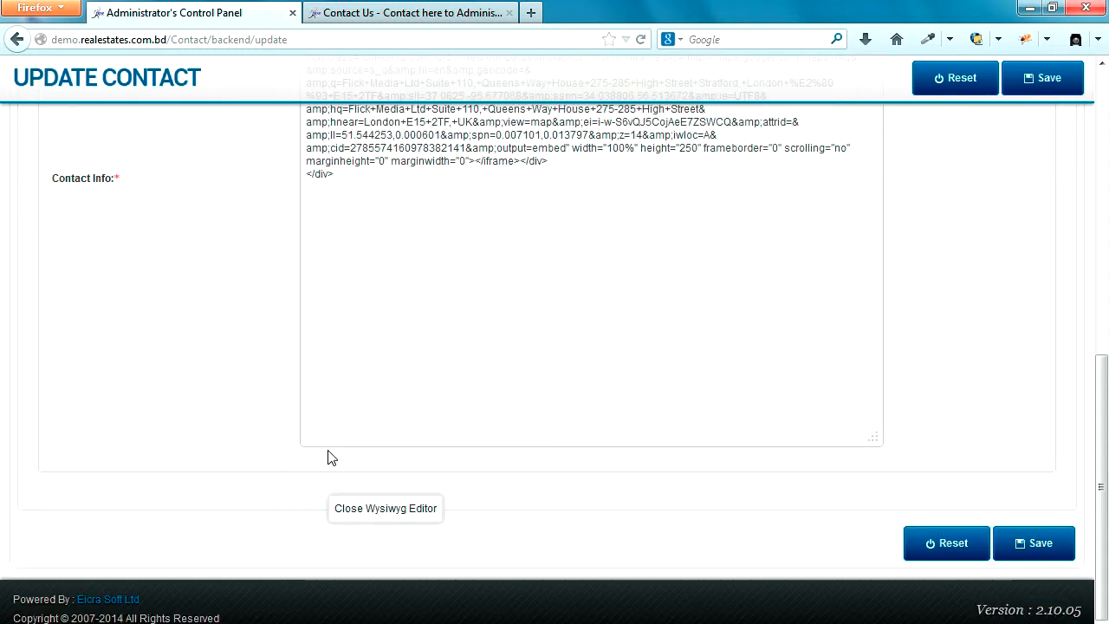
scroll(702, 391, "up", 4)
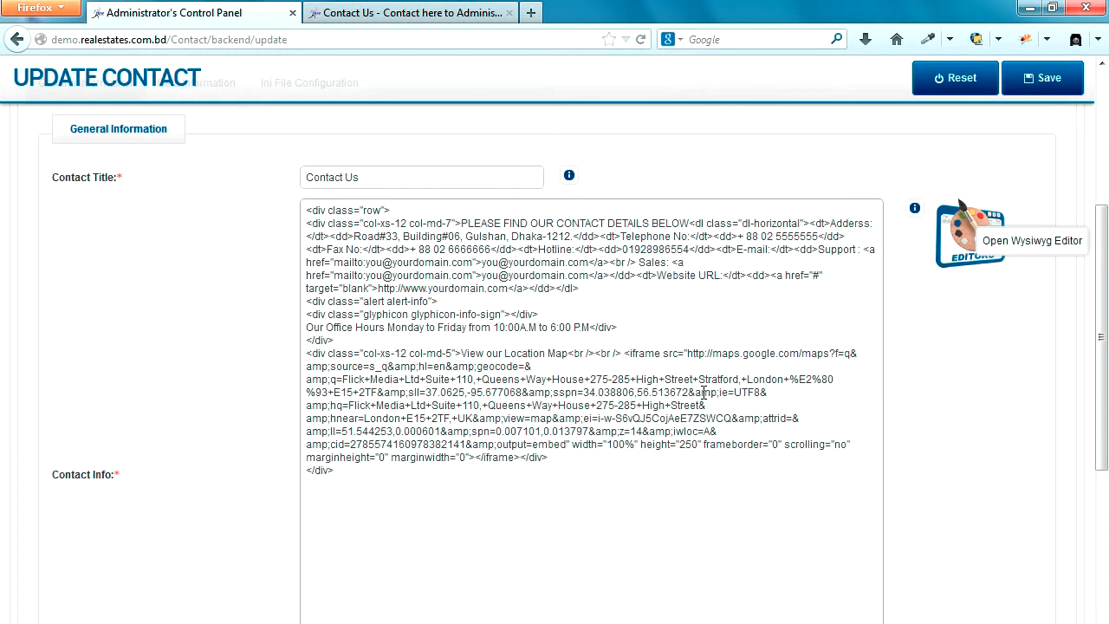
left_click(1046, 78)
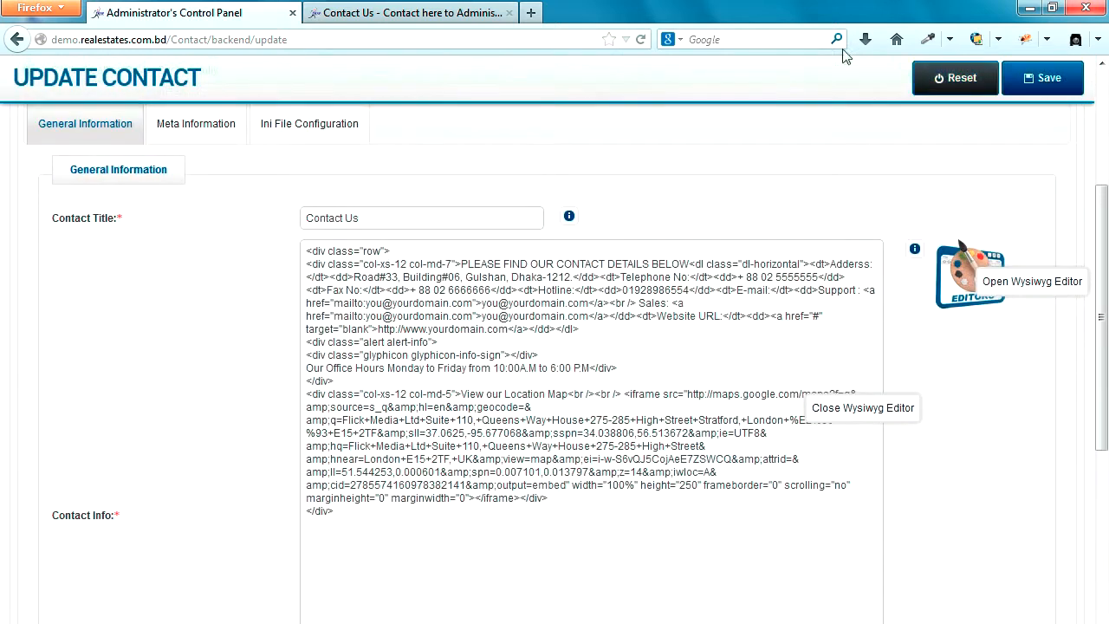
Step: Reload the public Contact Us page and check the updated address, telephone, fax and hotline lines
left_click(409, 12)
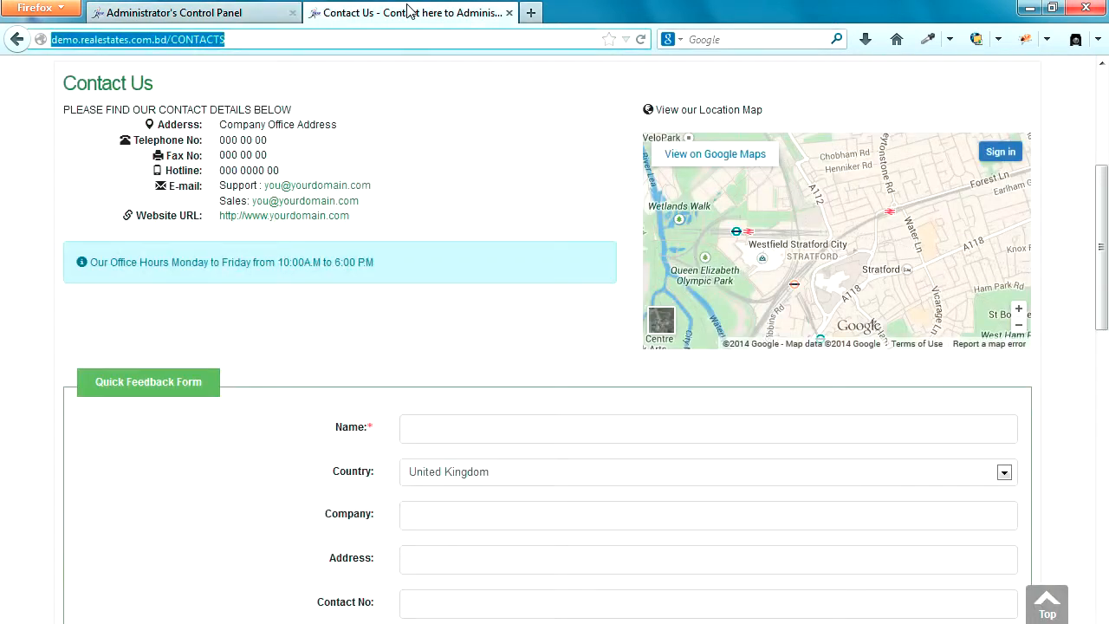
left_click(641, 40)
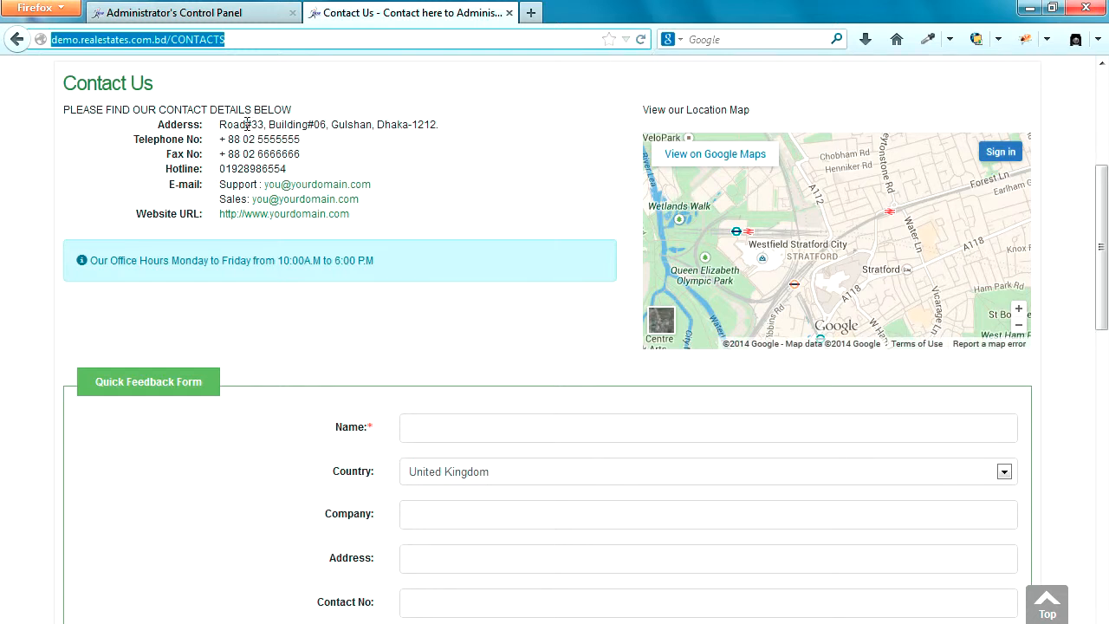
left_click_drag(222, 124, 446, 131)
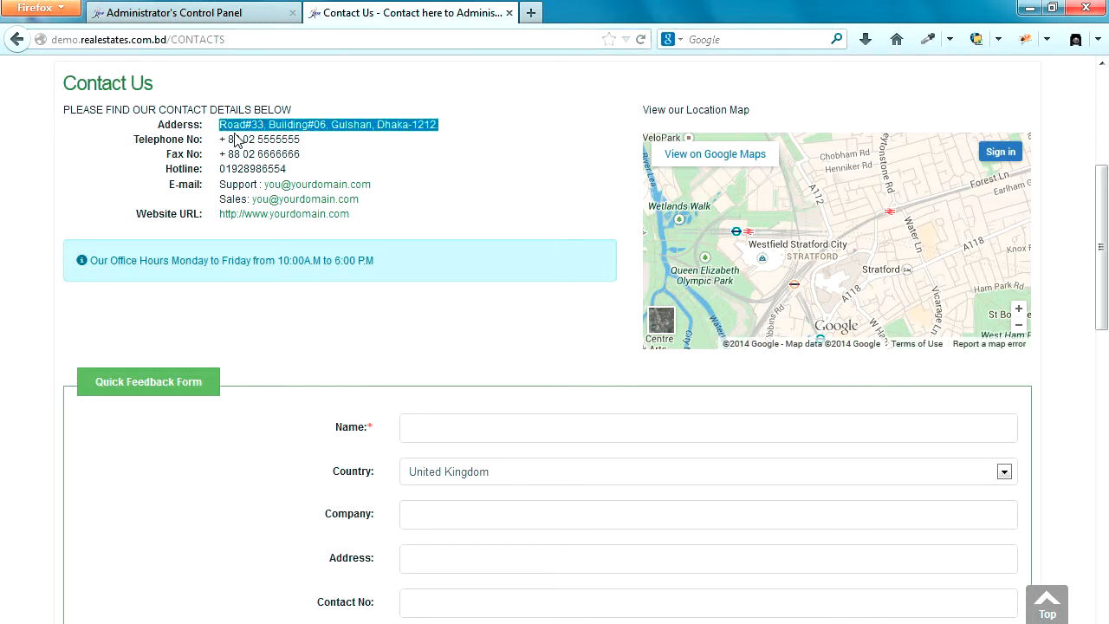
left_click_drag(228, 139, 304, 141)
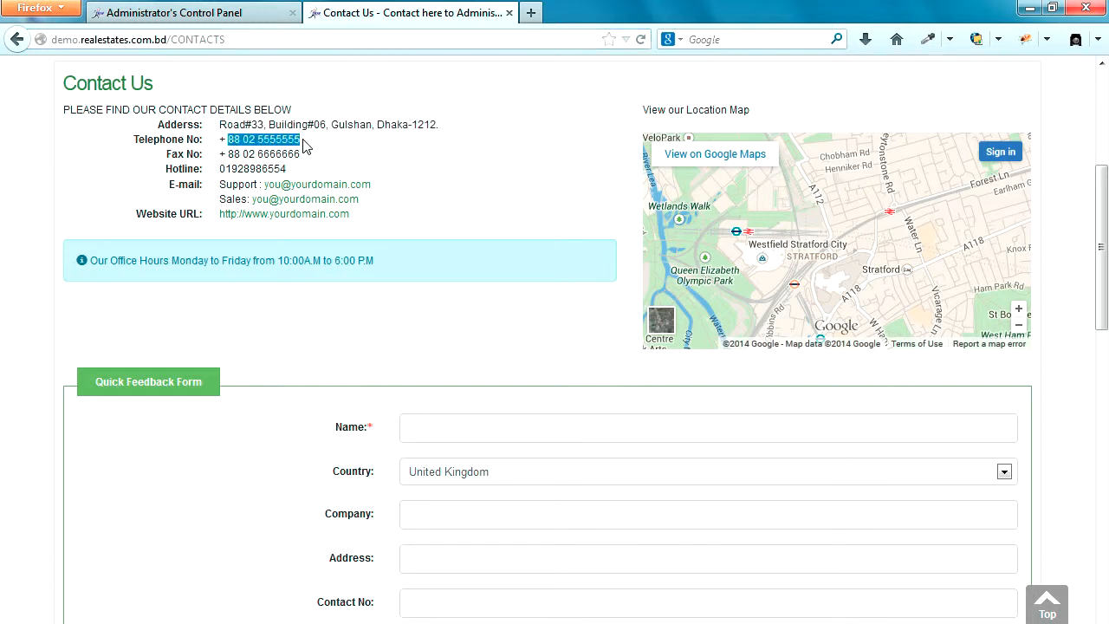
left_click_drag(224, 154, 297, 155)
left_click_drag(222, 169, 341, 171)
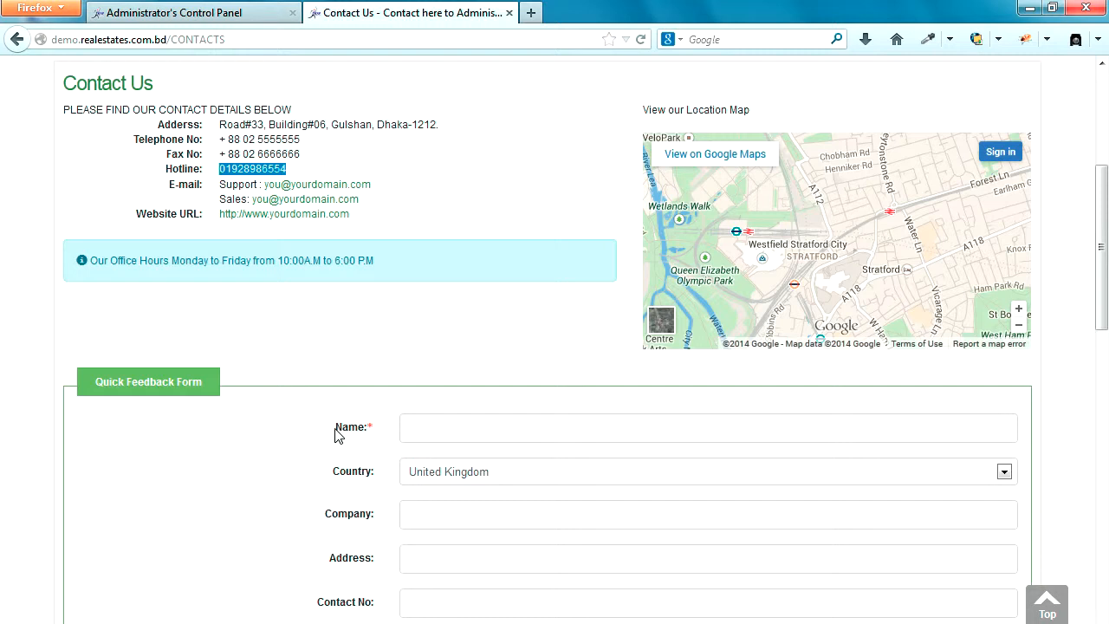
Step: Check the Name and Country labels on the Quick Feedback Form
left_click_drag(338, 435, 360, 430)
left_click_drag(337, 477, 386, 480)
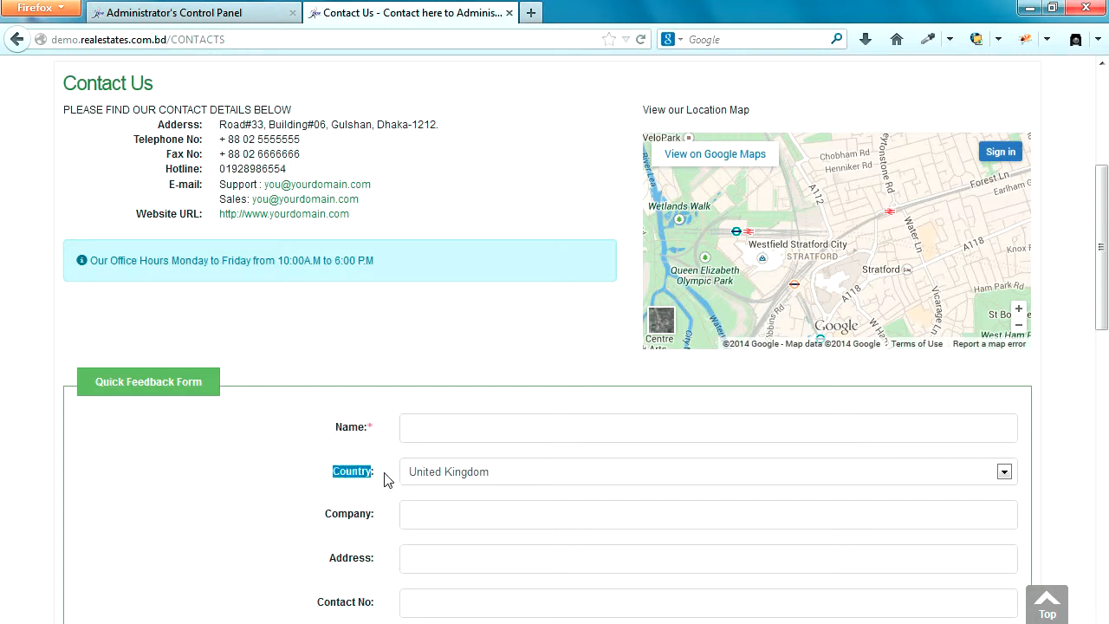
left_click(370, 476)
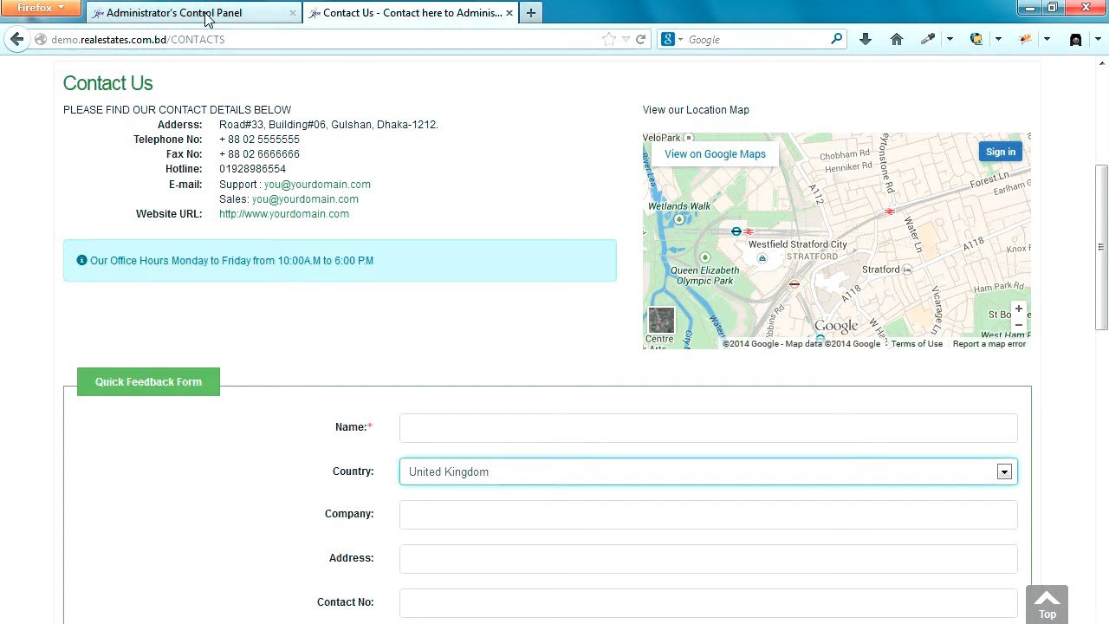
left_click(208, 17)
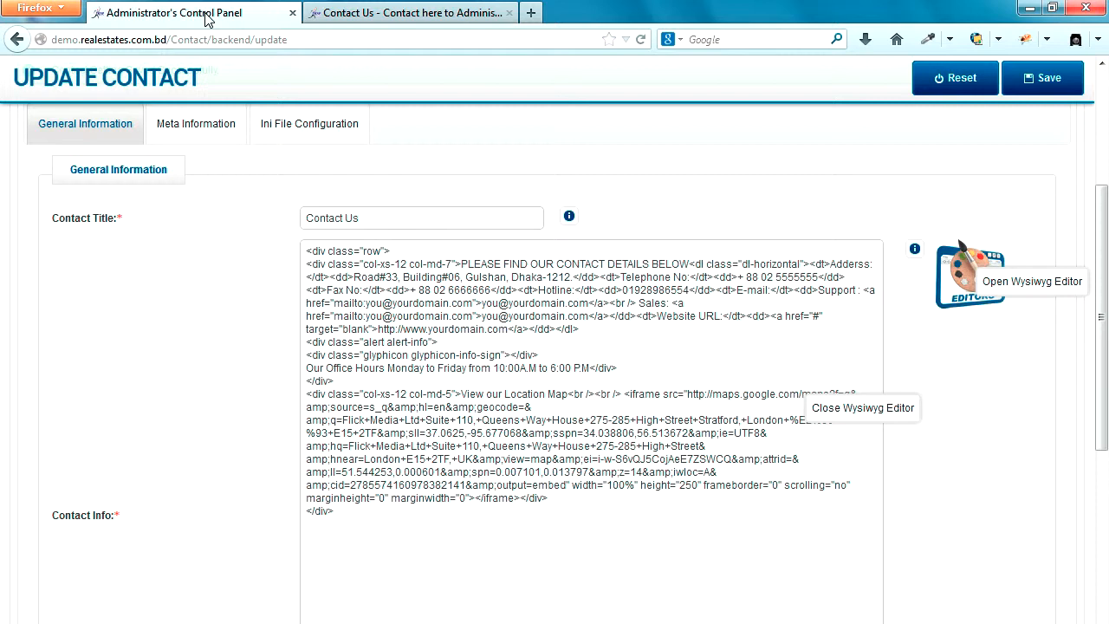
left_click(292, 118)
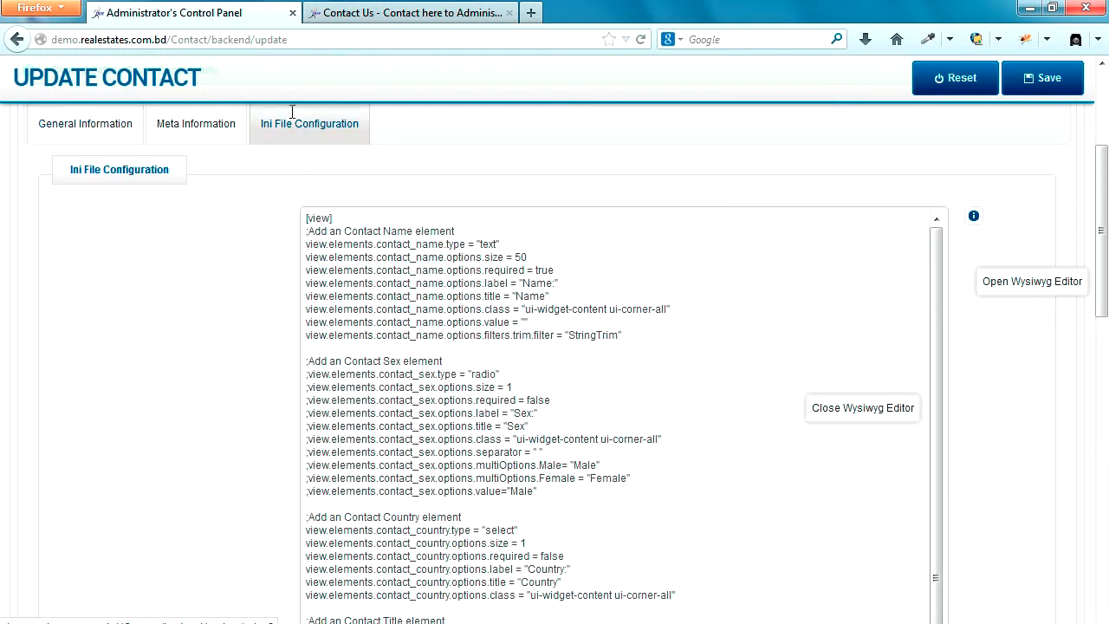
double_click(538, 282)
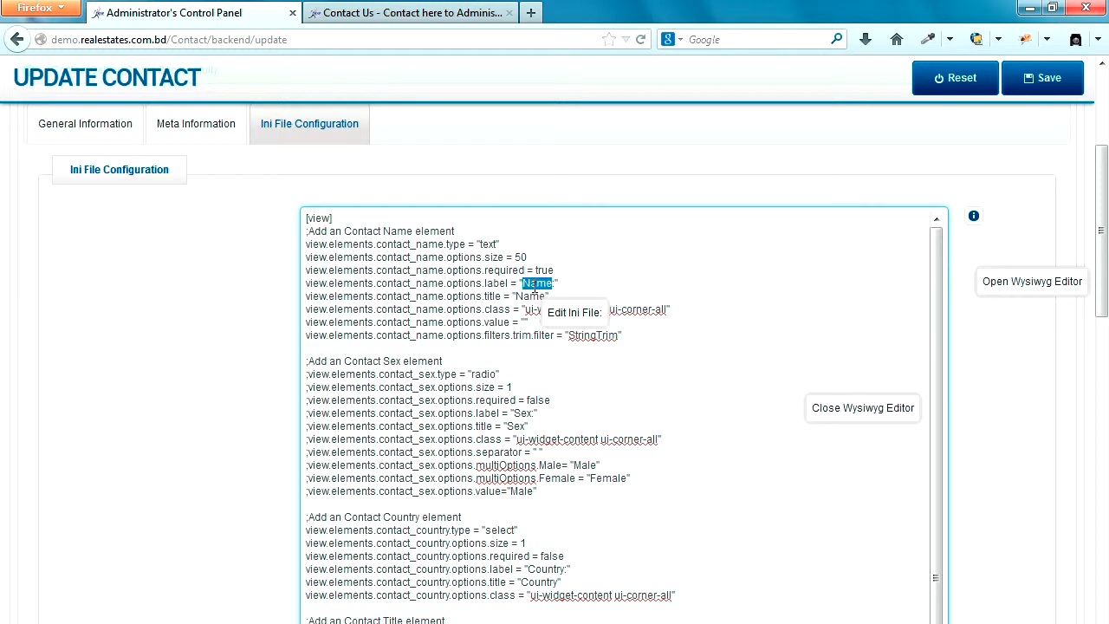
type("Name:")
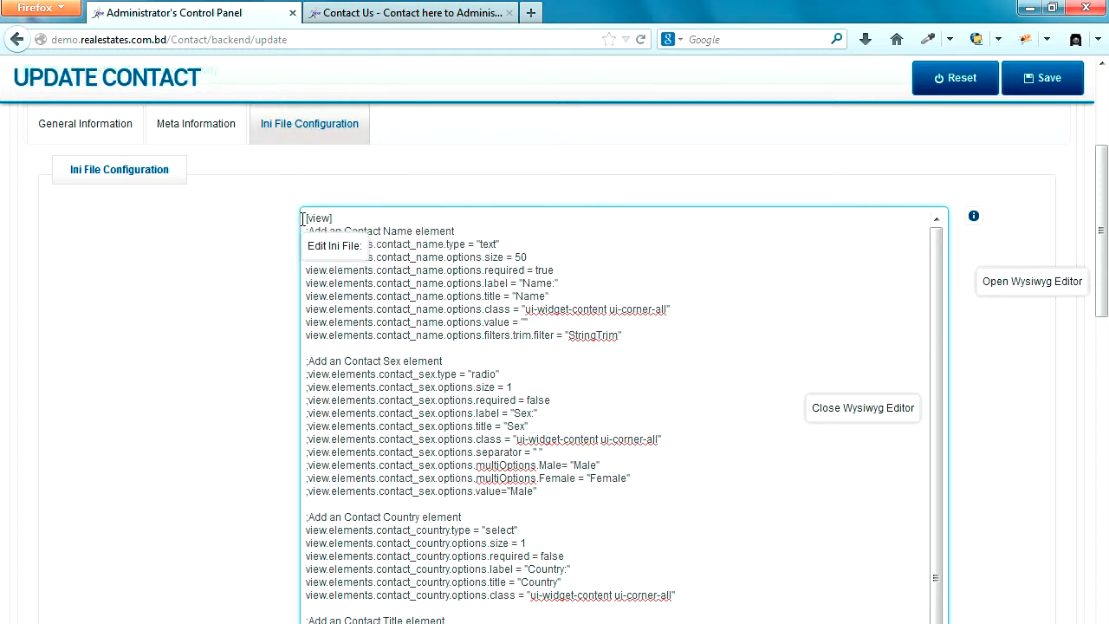
left_click_drag(303, 219, 641, 334)
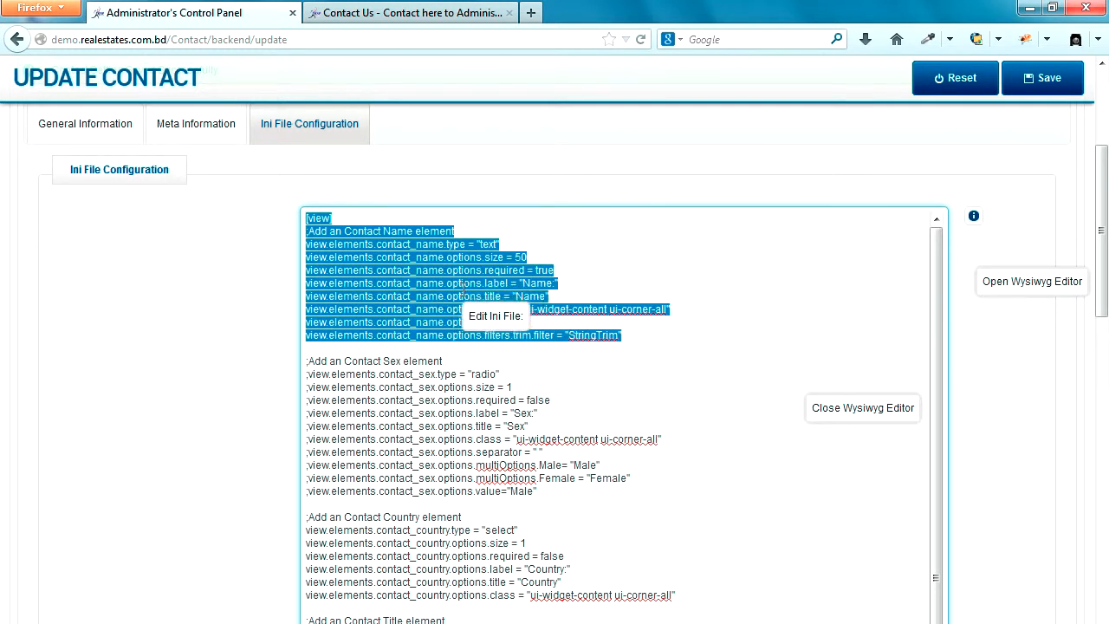
left_click(434, 21)
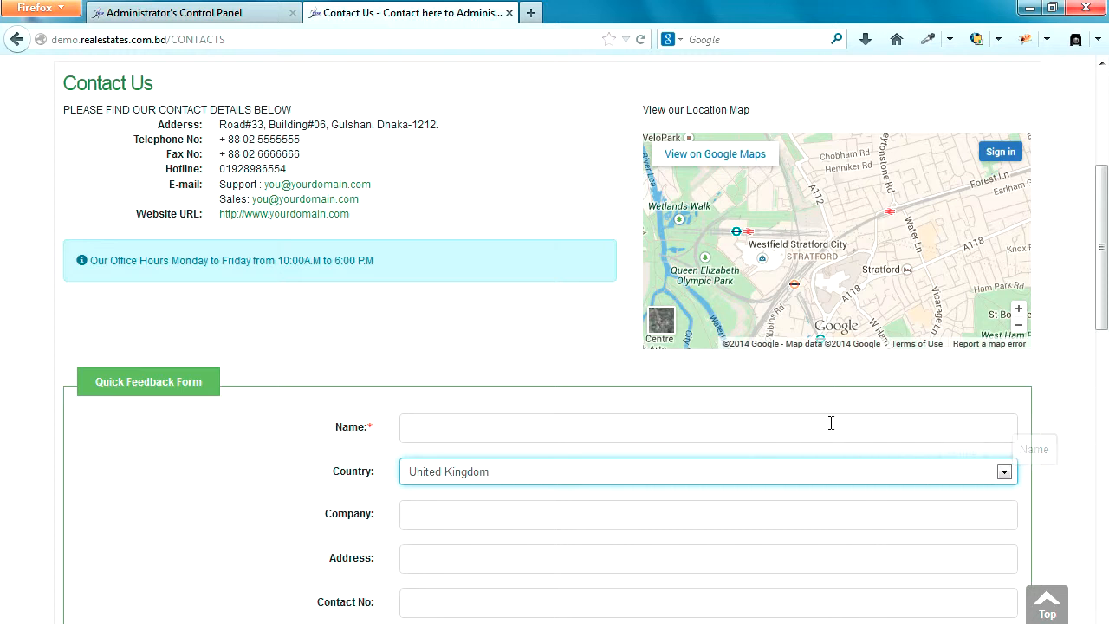
Step: Inspect the contact_name field's type, size 50 and required true settings in the INI configuration
left_click(195, 11)
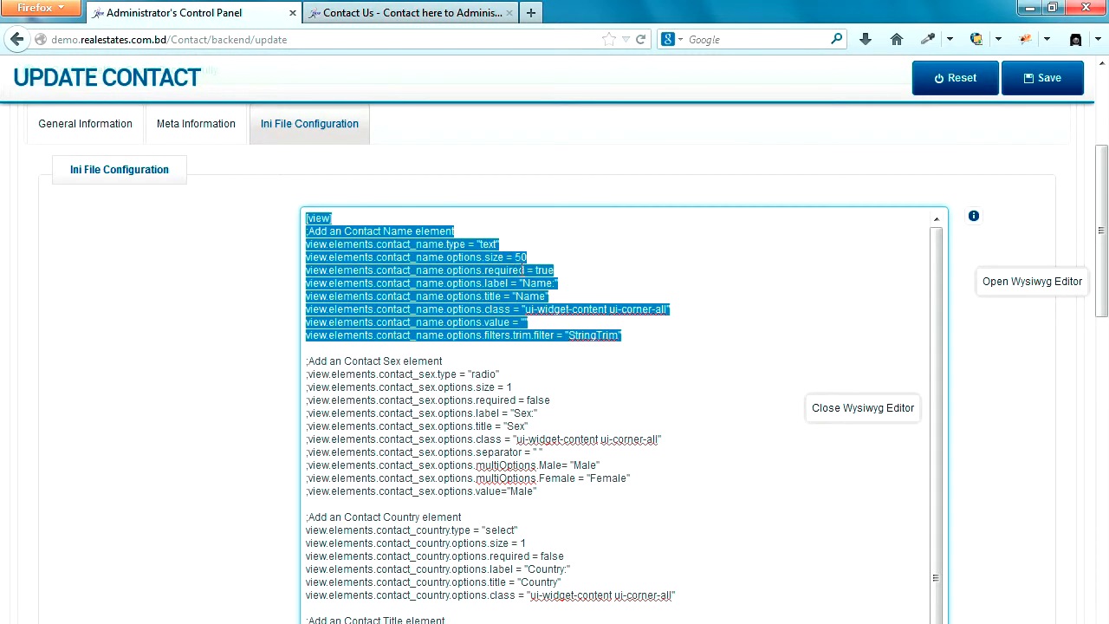
left_click(482, 258)
double_click(489, 244)
left_click_drag(516, 257, 555, 270)
type("fals")
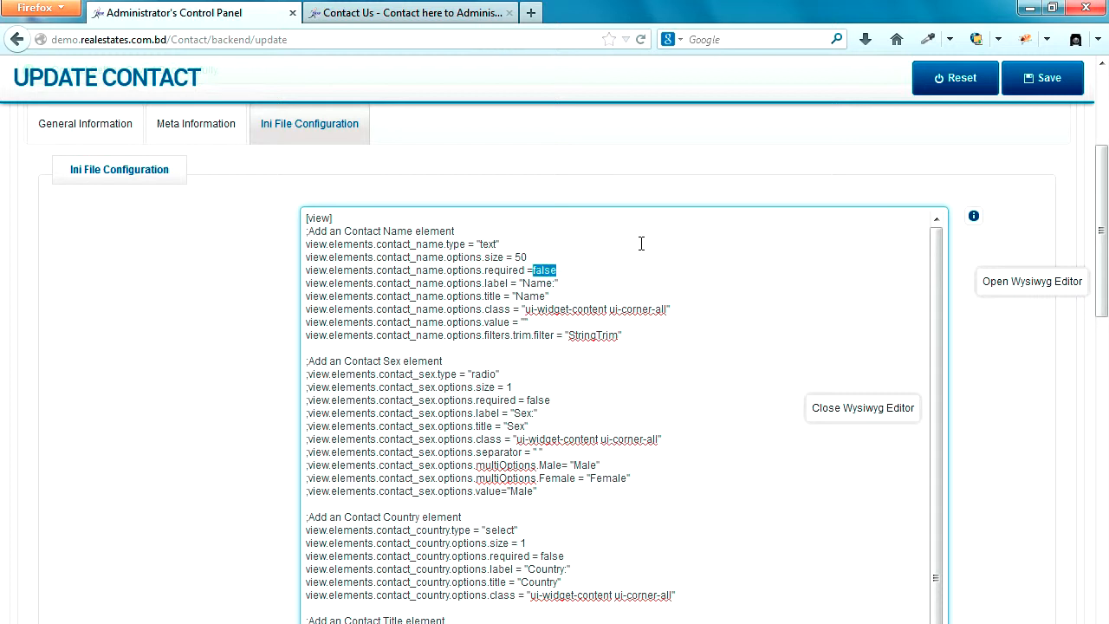
type("tru")
double_click(545, 271)
Step: Relabel the name field 'Your Name:', review its class and StringTrim filter, and save
left_click(523, 284)
type("Your")
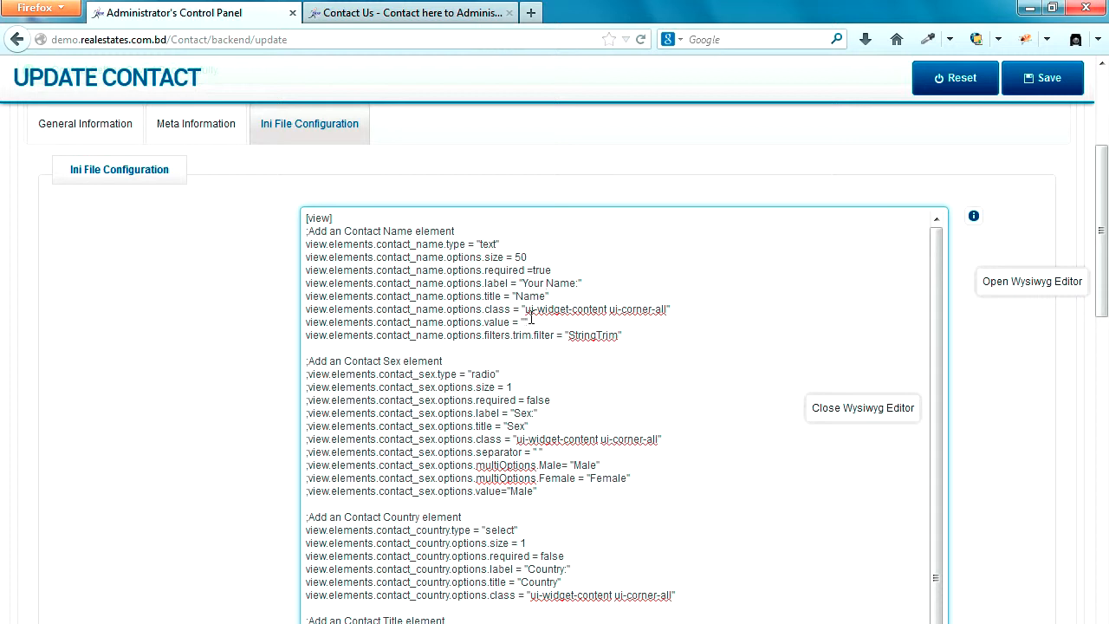
left_click_drag(527, 309, 668, 311)
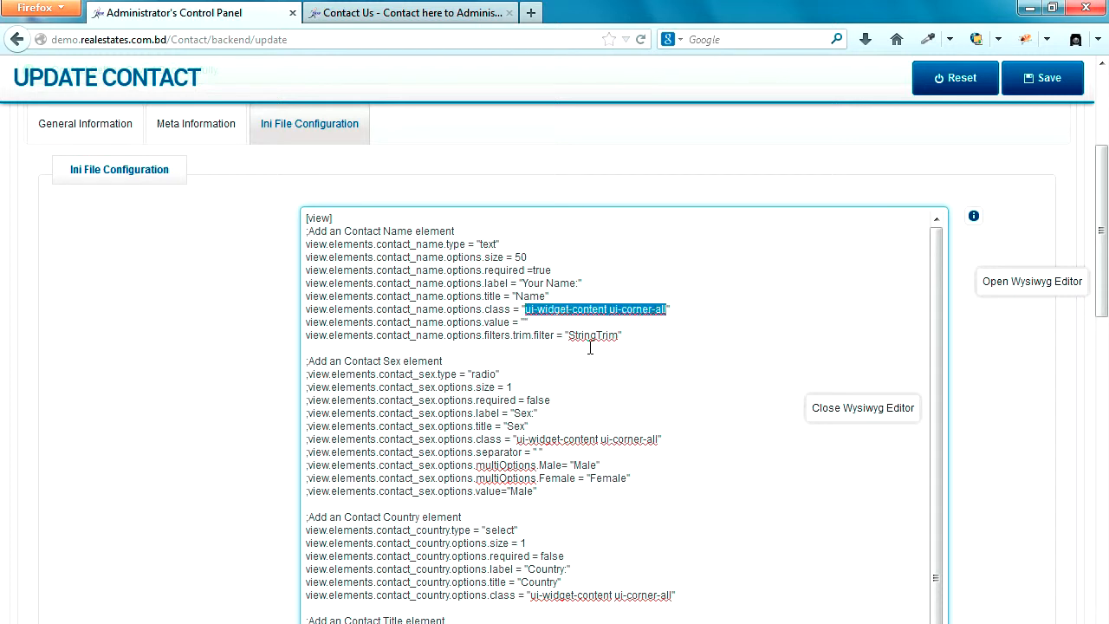
left_click_drag(569, 335, 621, 335)
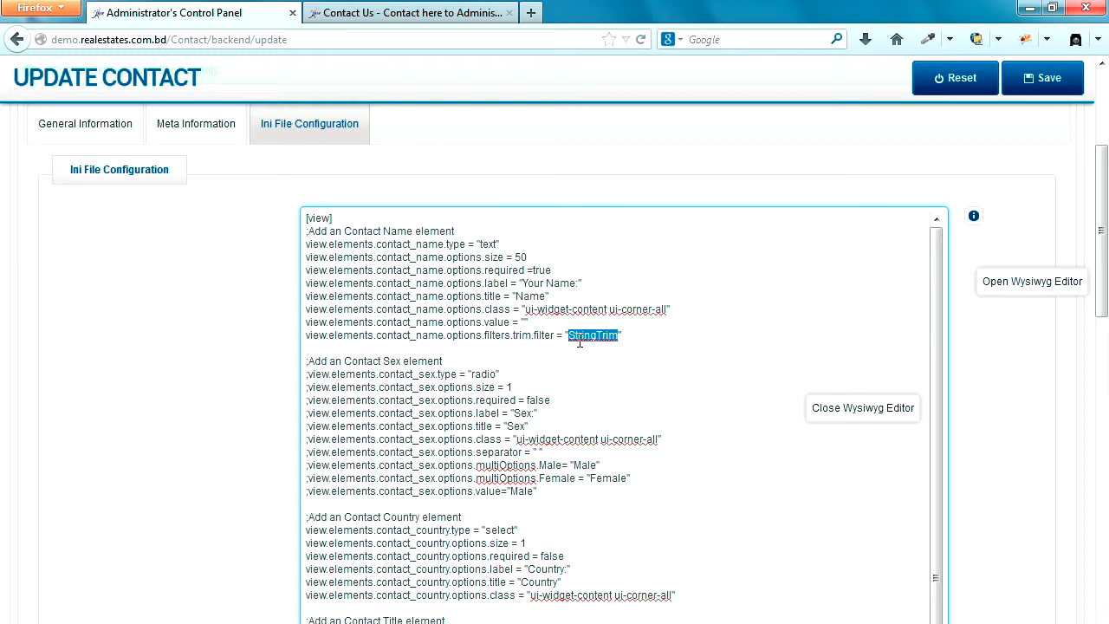
left_click(1046, 79)
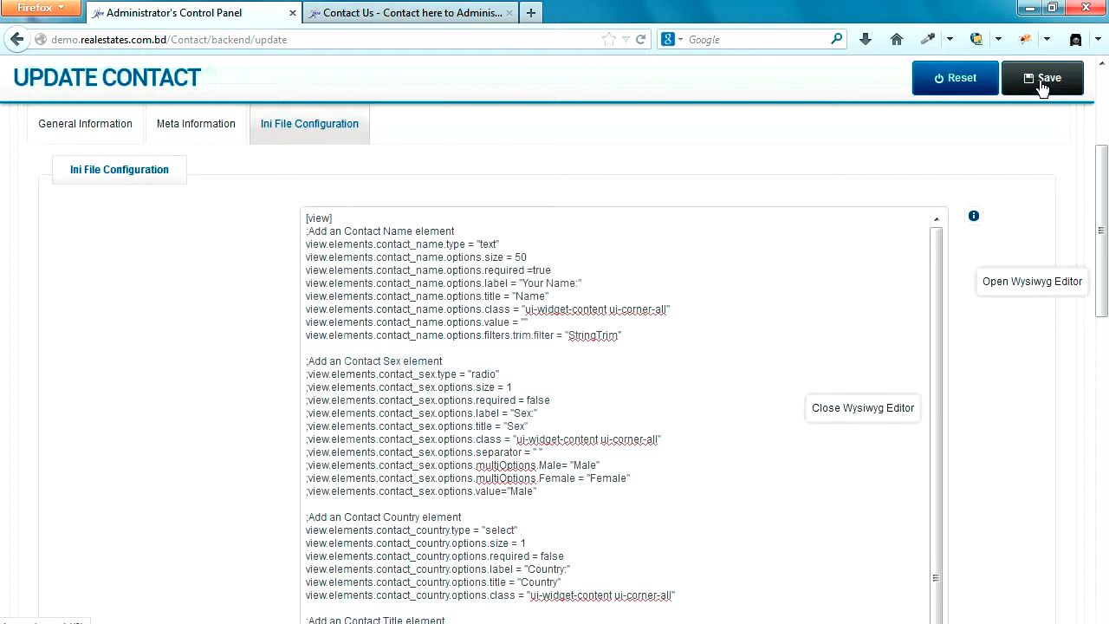
left_click(423, 14)
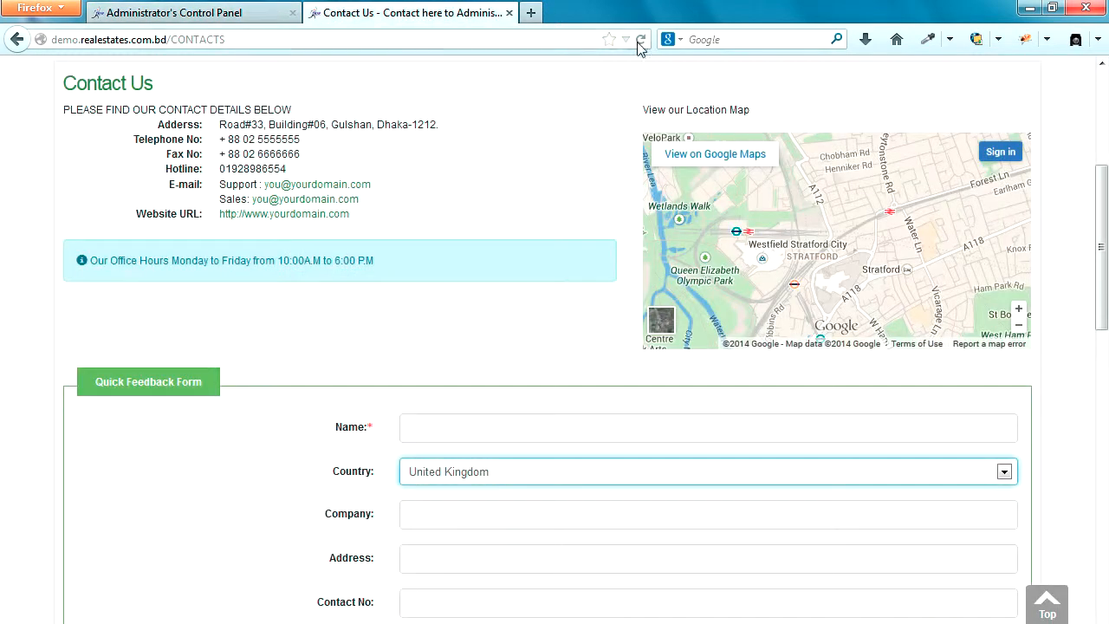
Step: Reload Contact Us and check the required asterisk after the Your Name label
left_click(641, 40)
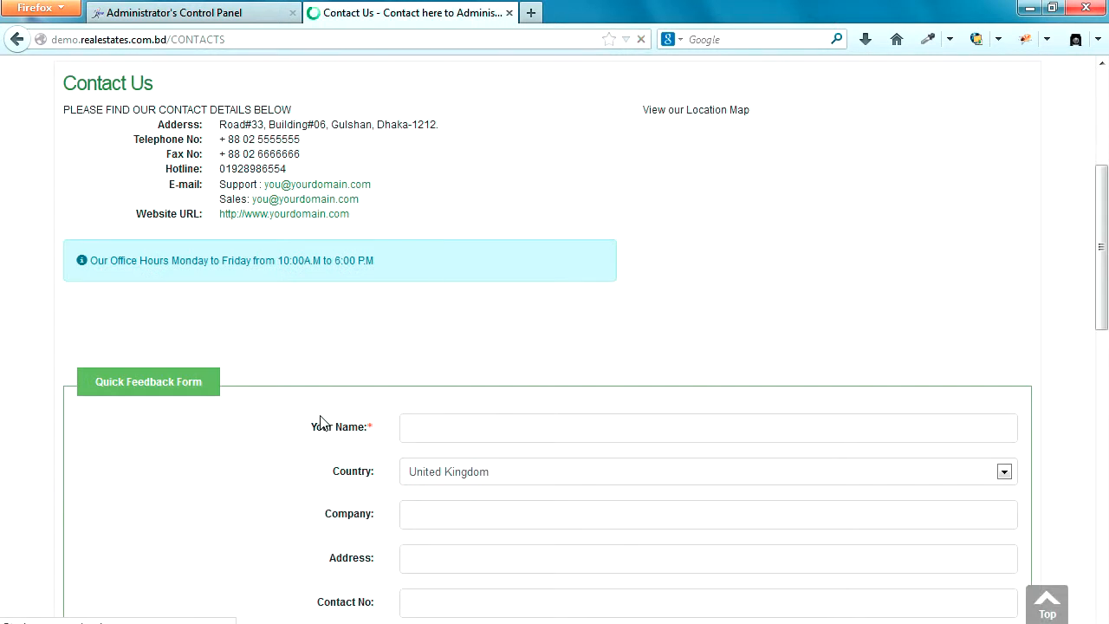
left_click_drag(311, 427, 370, 431)
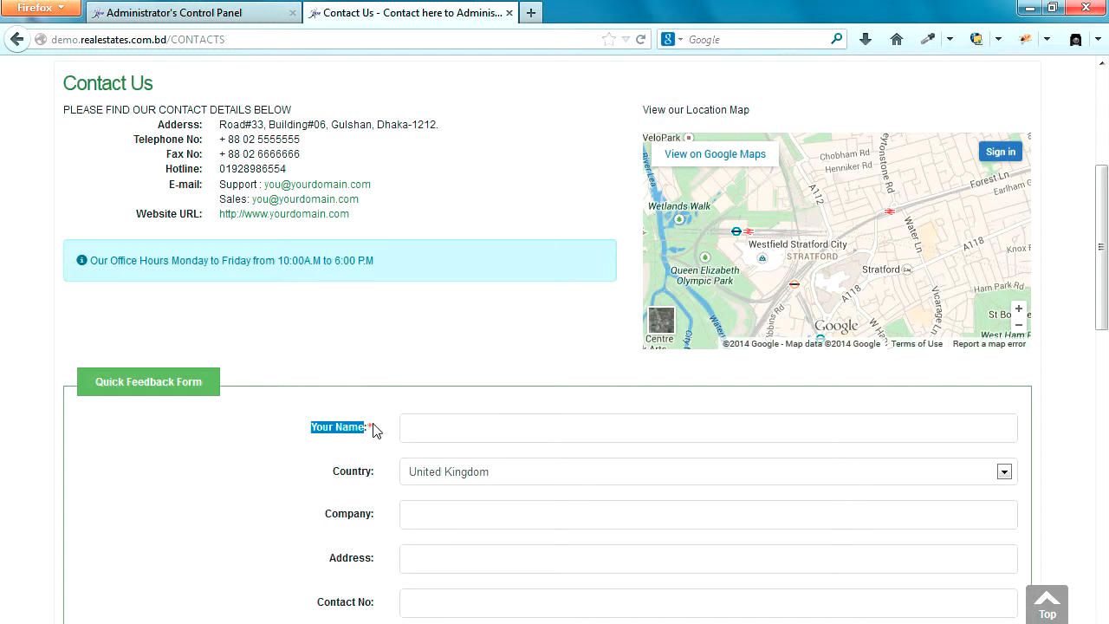
left_click(375, 430)
left_click_drag(373, 428, 368, 428)
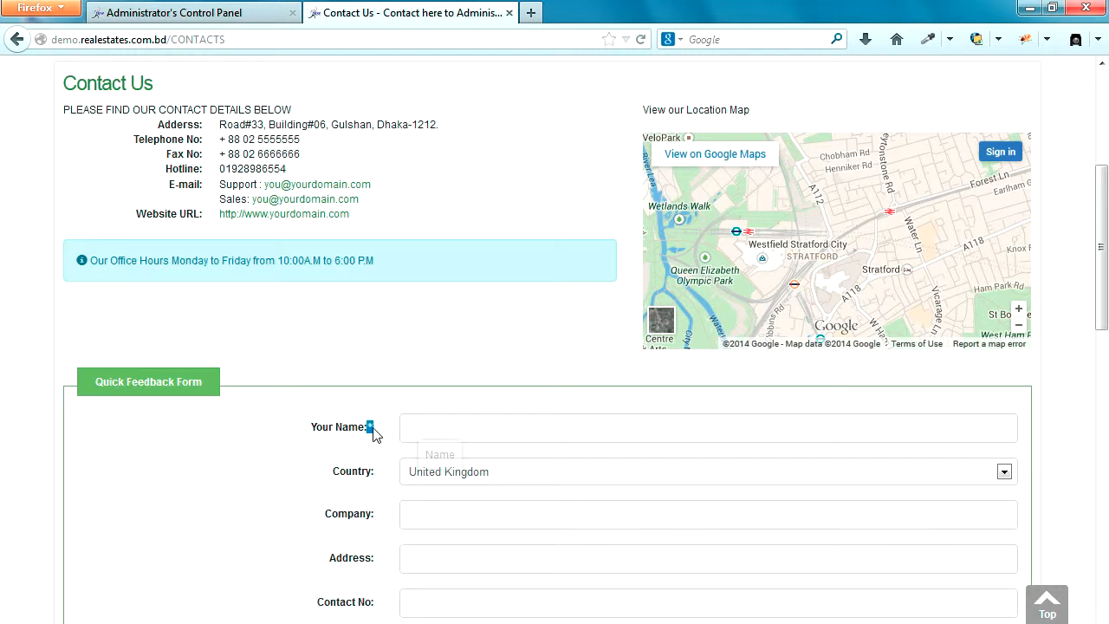
Step: Set contact_name required to false, save, and reload the Contact Us page
left_click(236, 11)
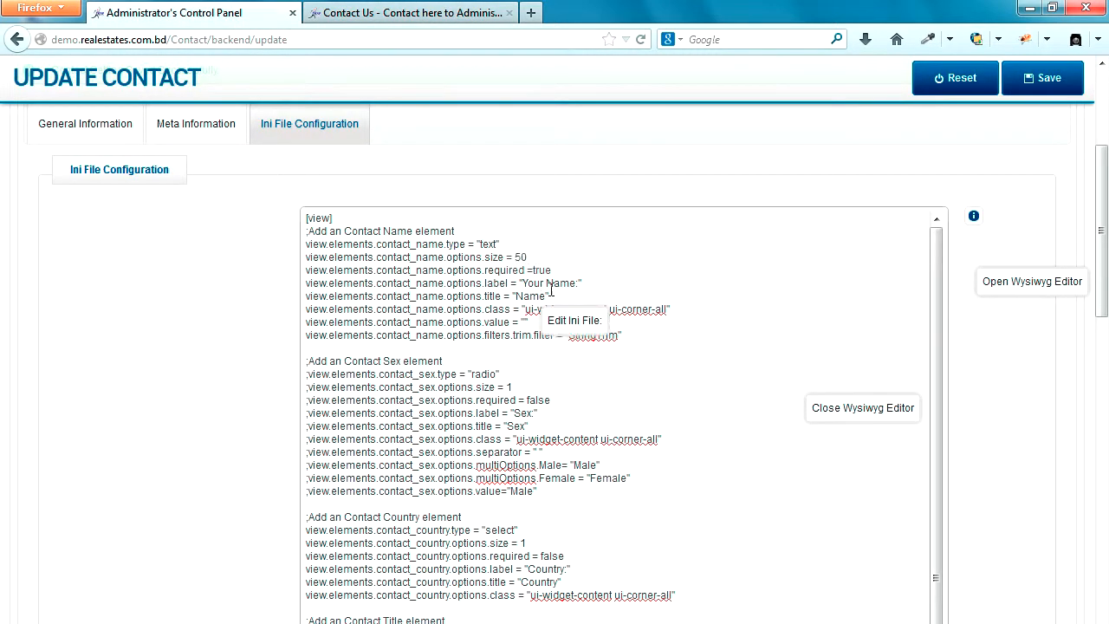
double_click(539, 271)
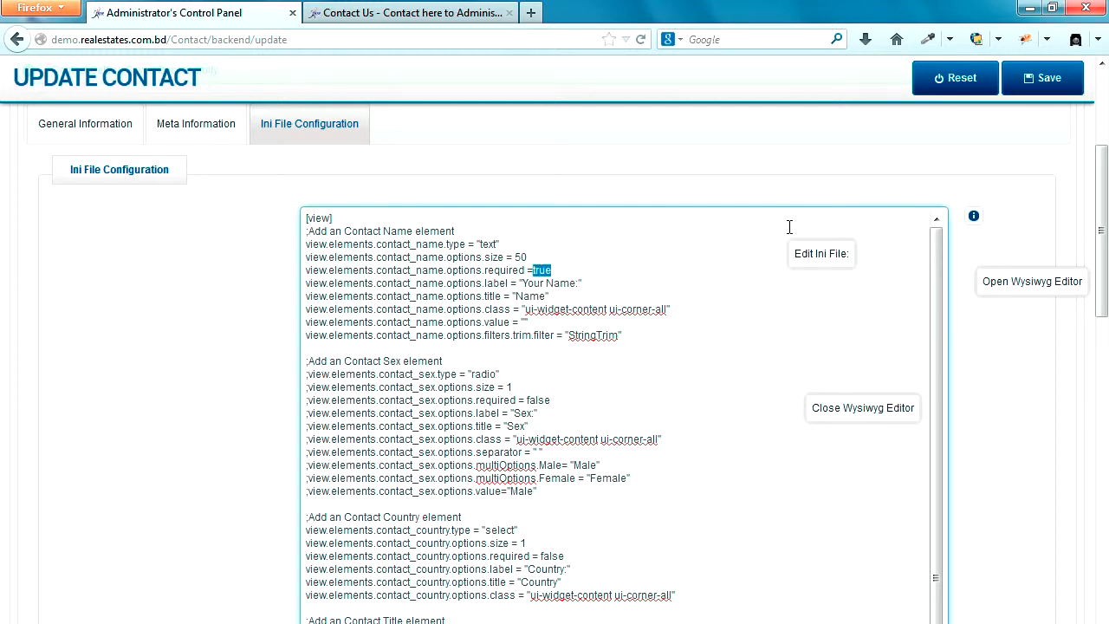
type("fals")
left_click(1050, 79)
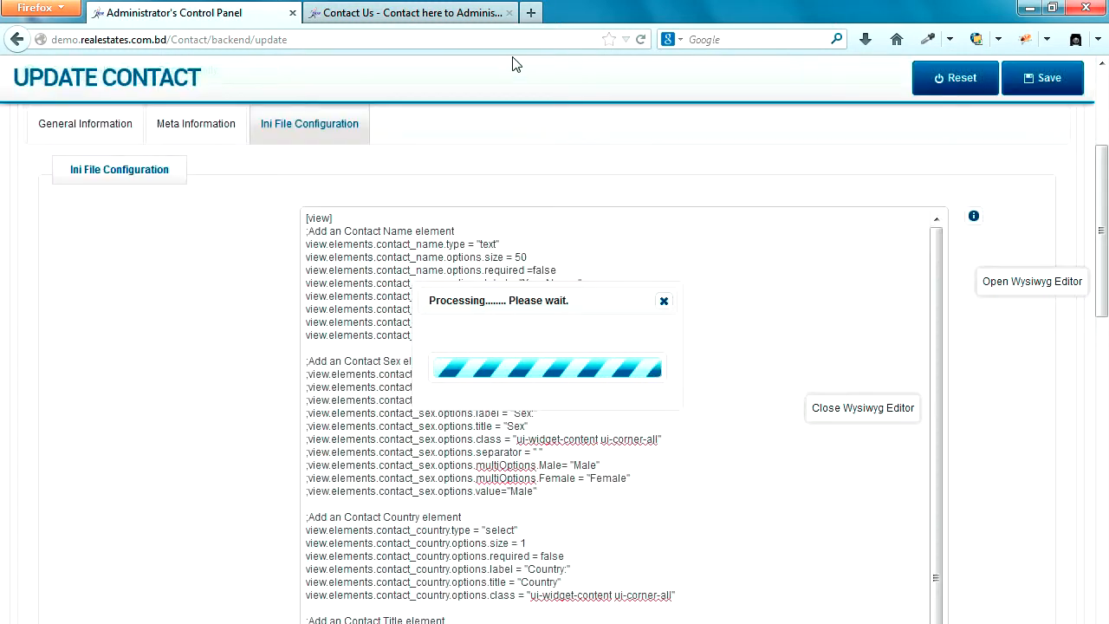
left_click(447, 12)
left_click(642, 41)
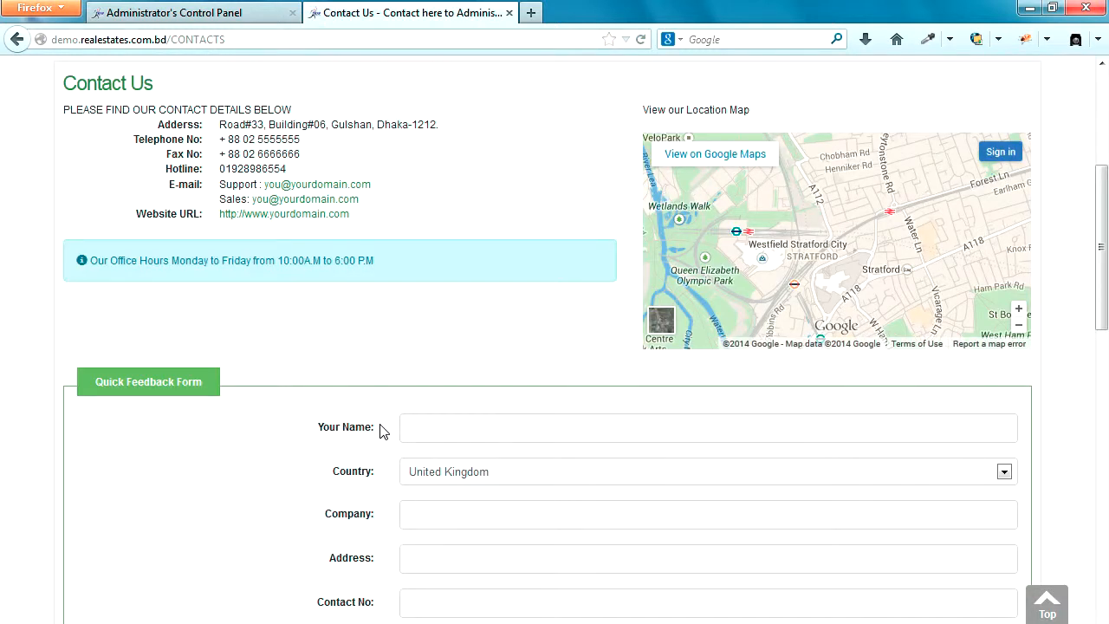
Step: Relabel the country field 'Your Country:' and change its required value to true
left_click(212, 14)
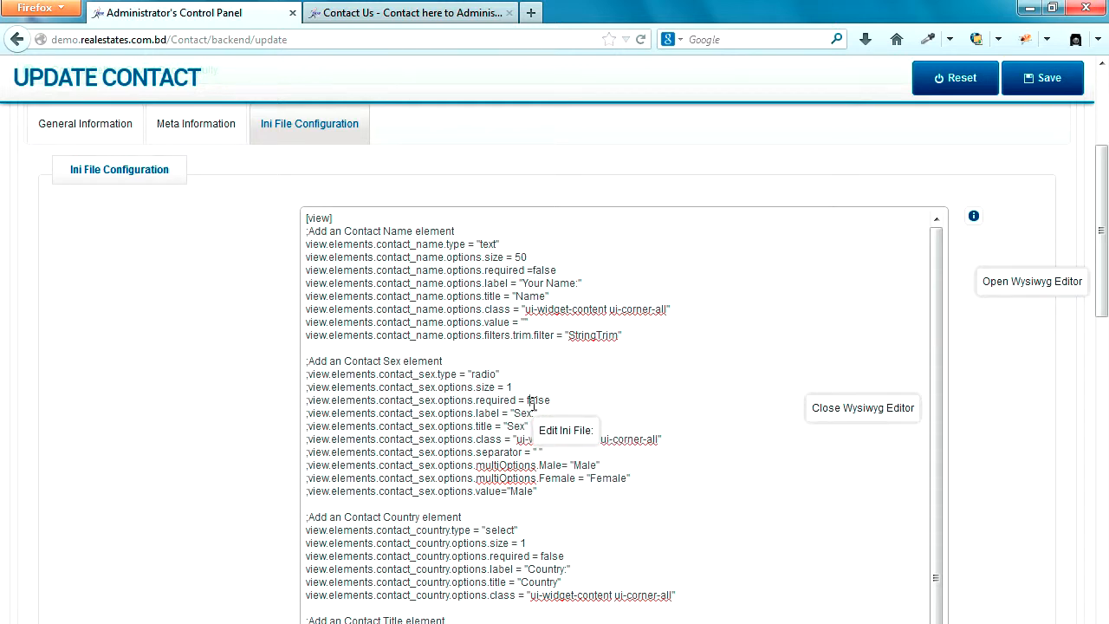
scroll(533, 403, "down", 2)
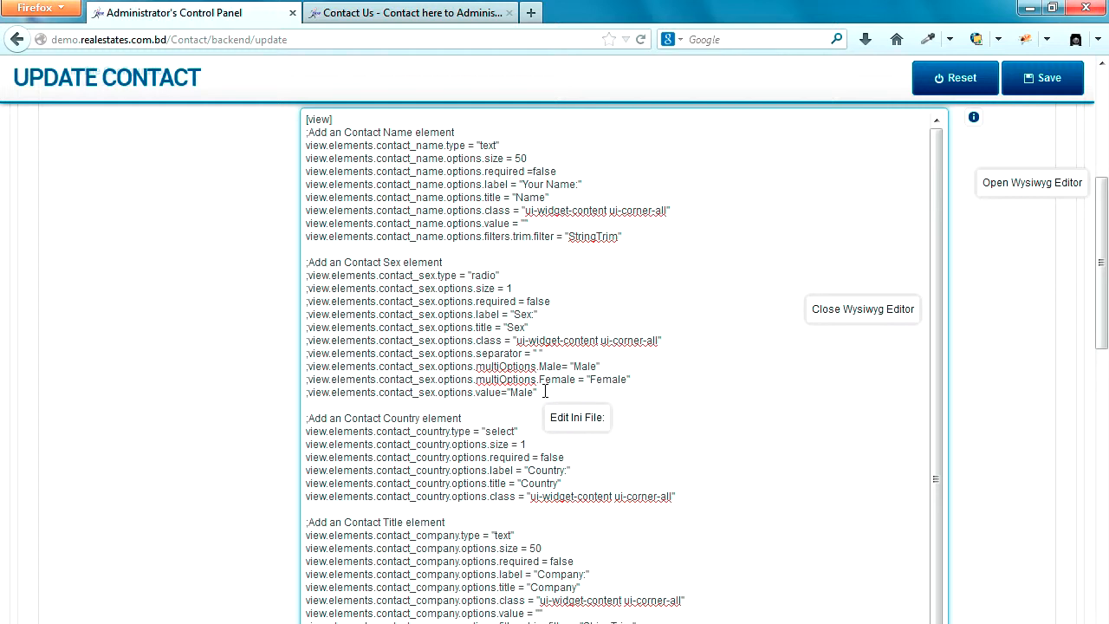
double_click(523, 315)
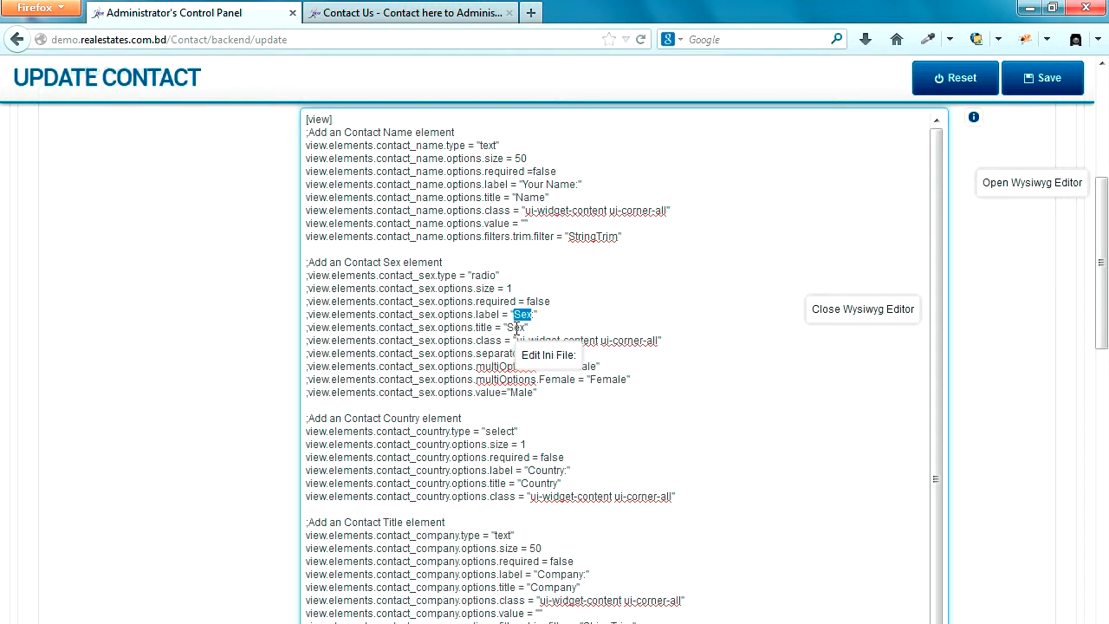
scroll(561, 472, "down", 2)
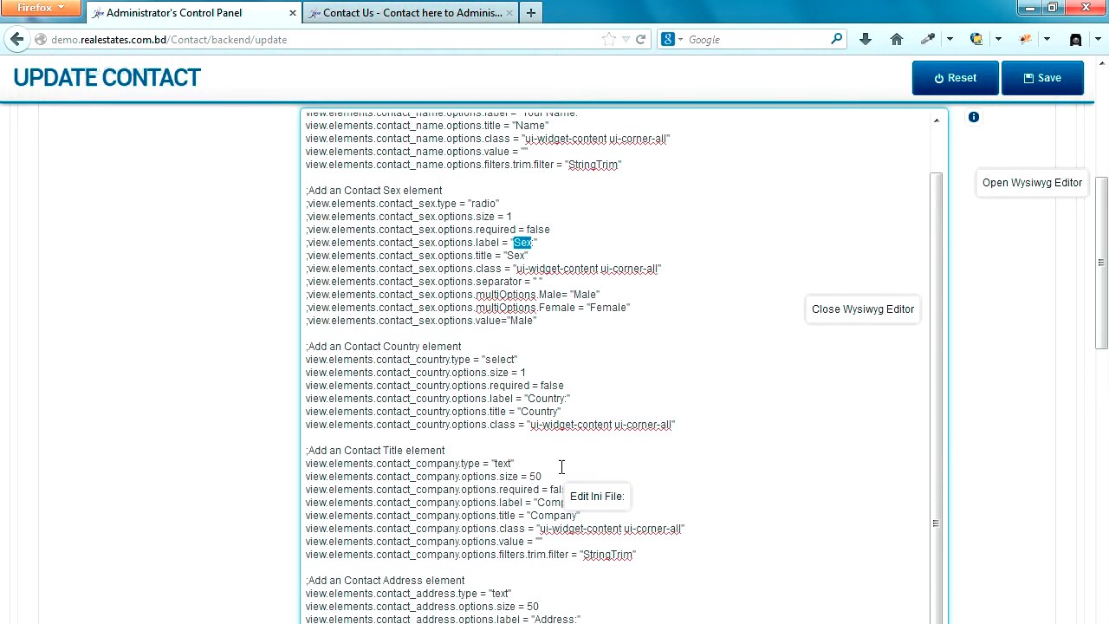
type("Sex:")
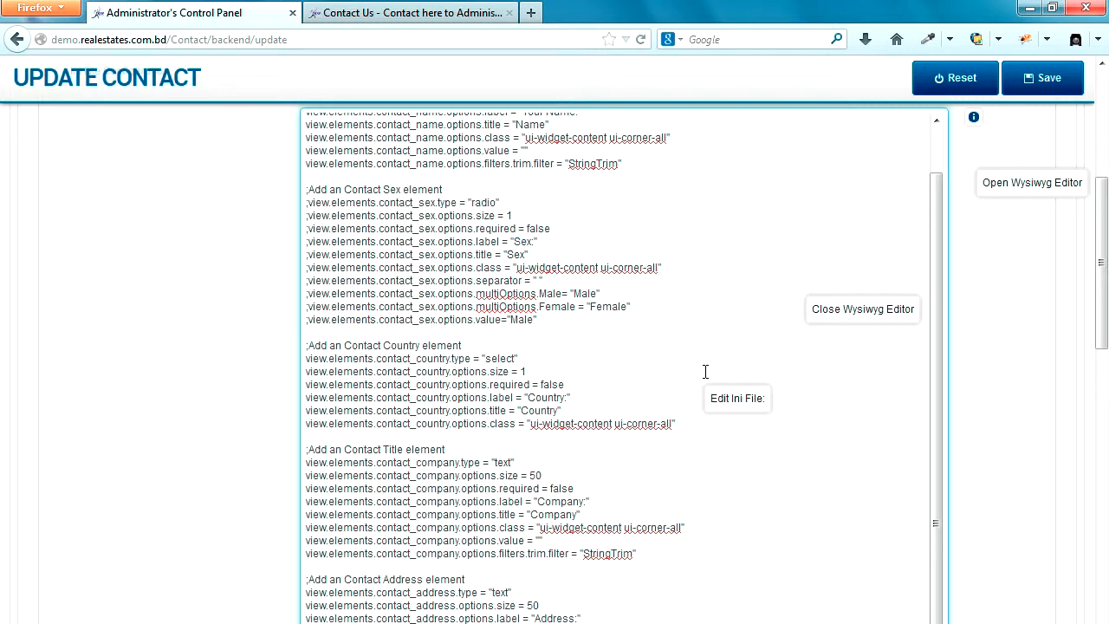
type("Your")
double_click(554, 384)
type("tru")
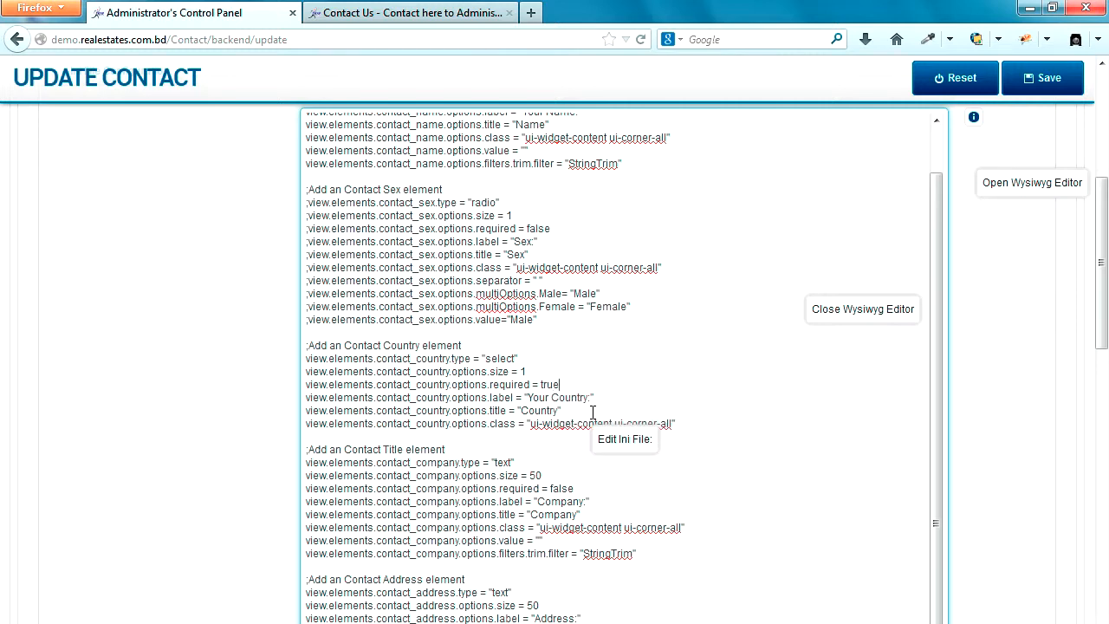
Step: Save the ini settings and reload Contact Us to check the Your Country label
scroll(591, 413, "down", 2)
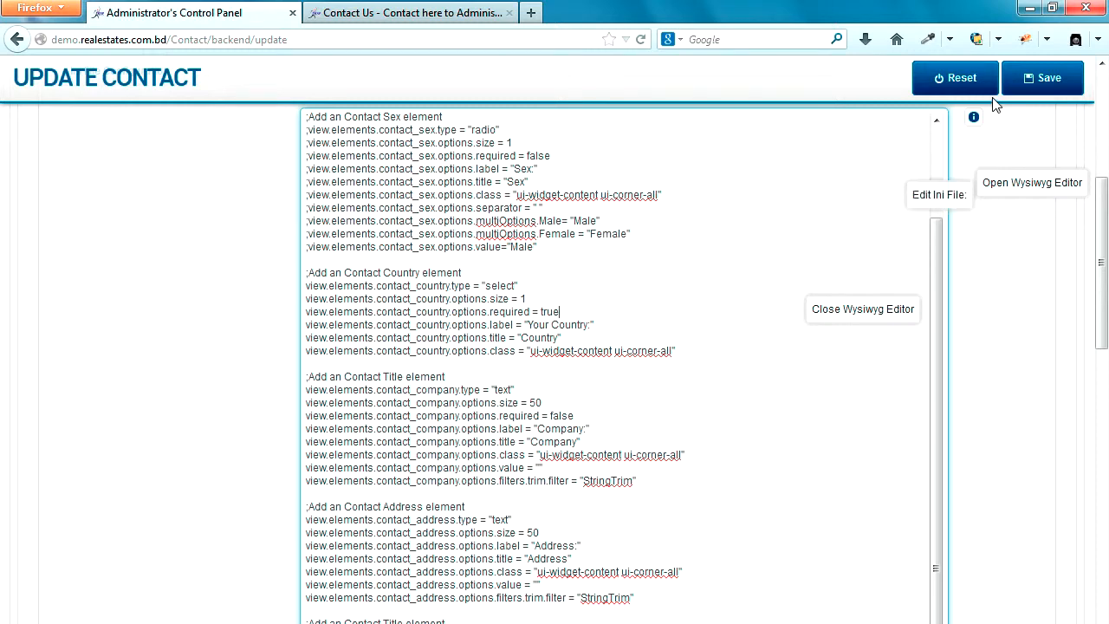
left_click(1028, 78)
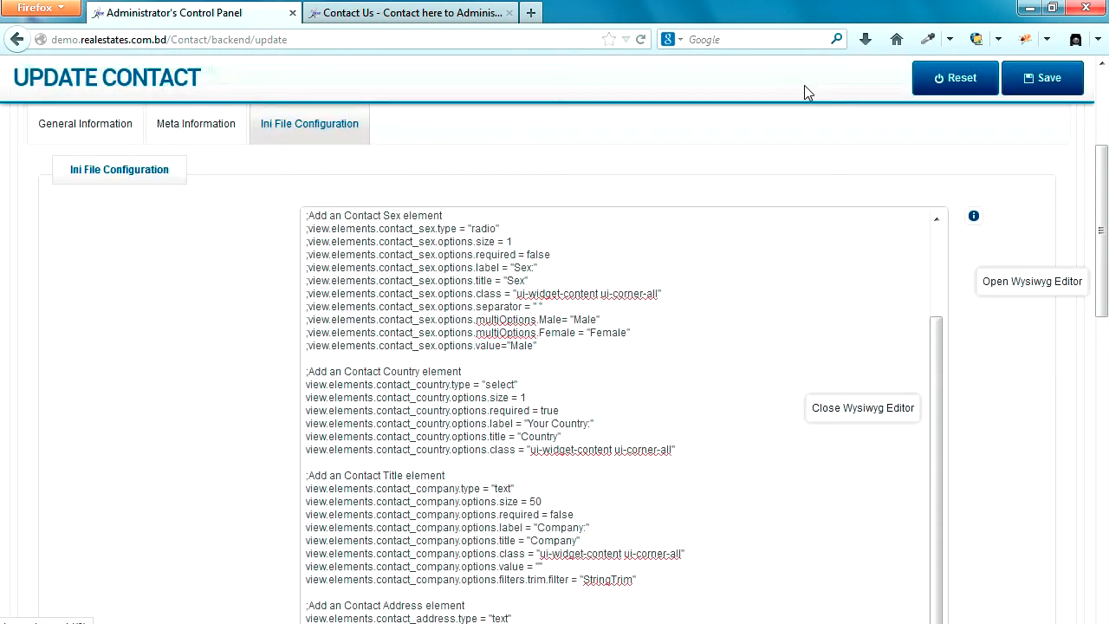
left_click(455, 16)
left_click(641, 40)
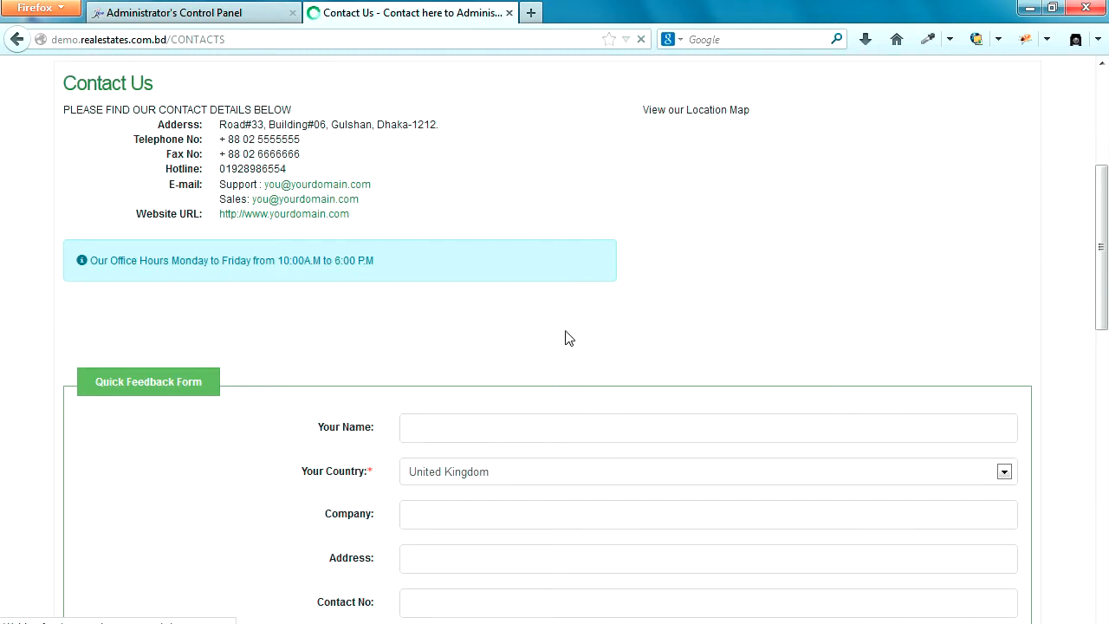
left_click_drag(299, 477, 373, 473)
Step: Scroll the contact form's Ini File text past contact_message to the security_captcha block
left_click(374, 477)
left_click(240, 16)
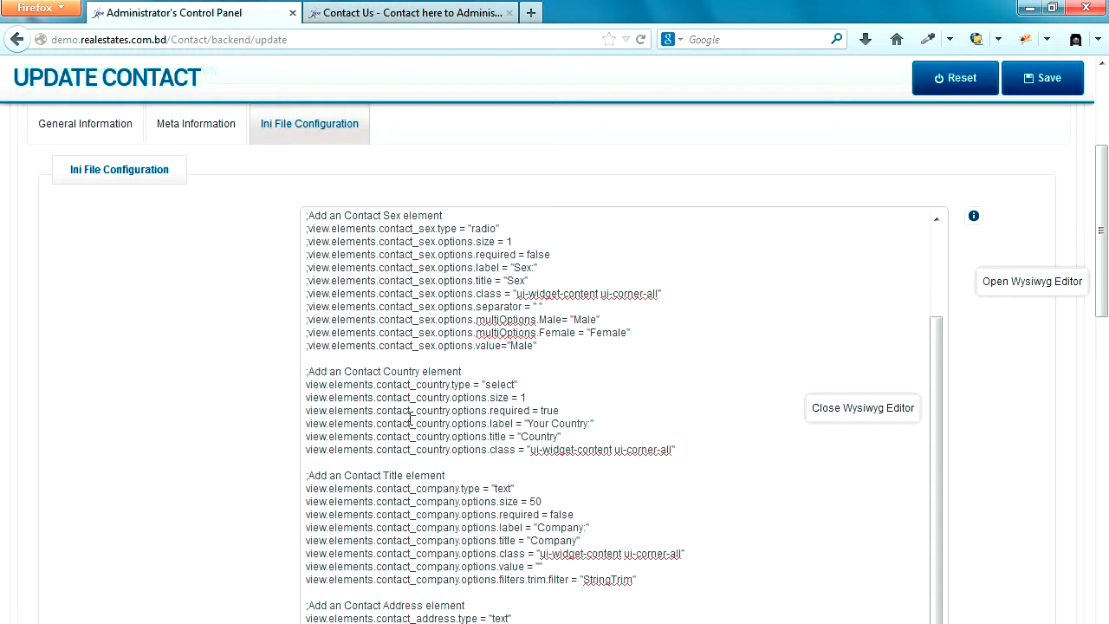
left_click(408, 411)
scroll(408, 415, "down", 2)
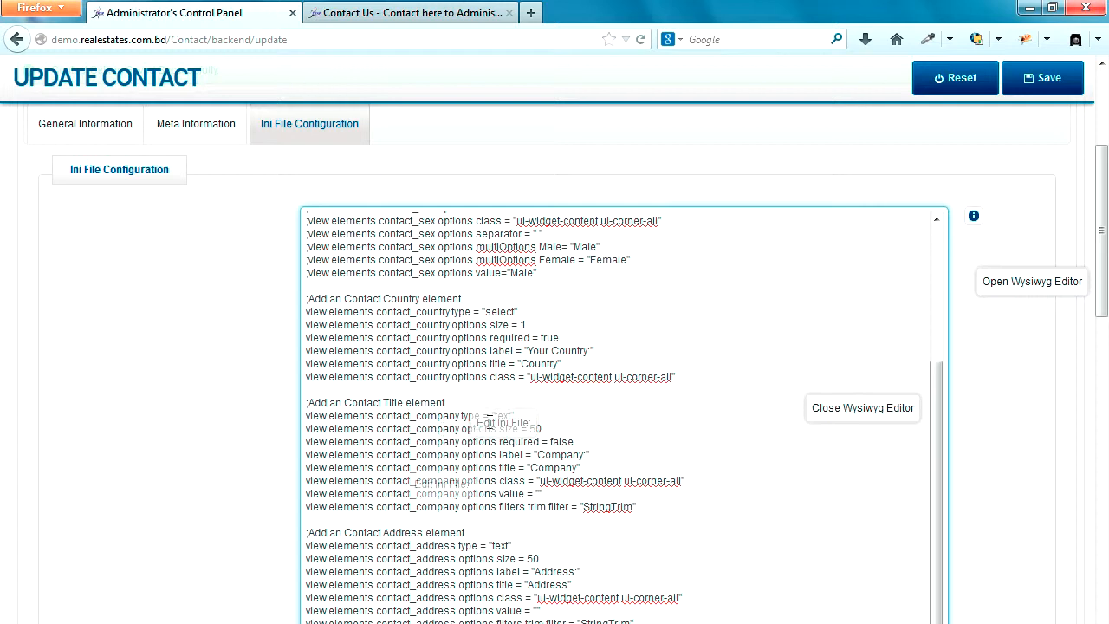
scroll(438, 447, "down", 3)
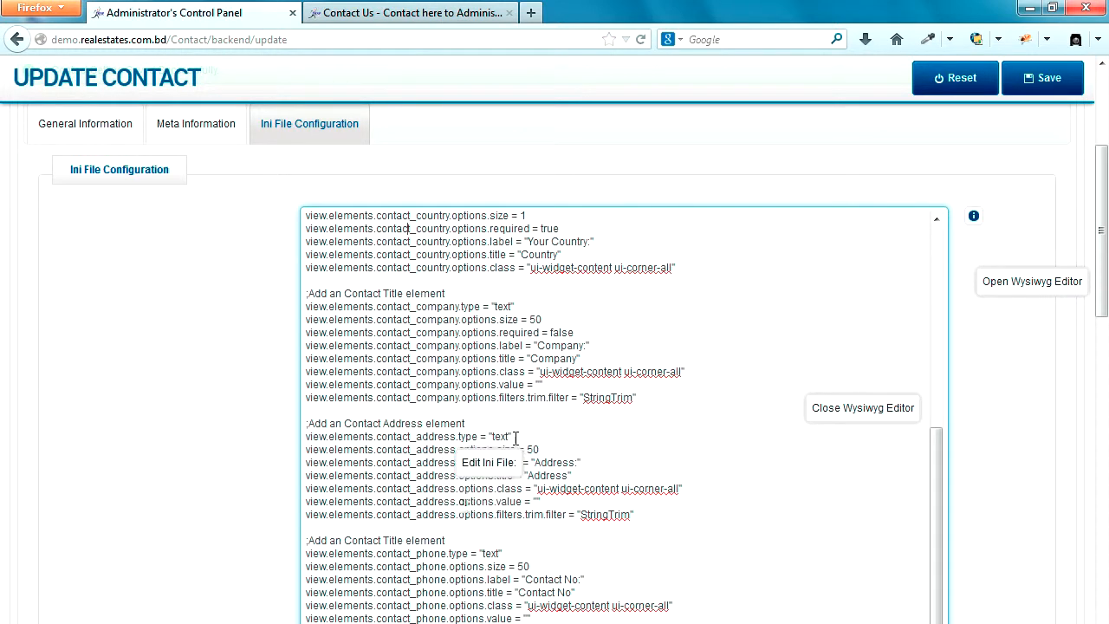
scroll(492, 475, "down", 1)
scroll(492, 475, "down", 1)
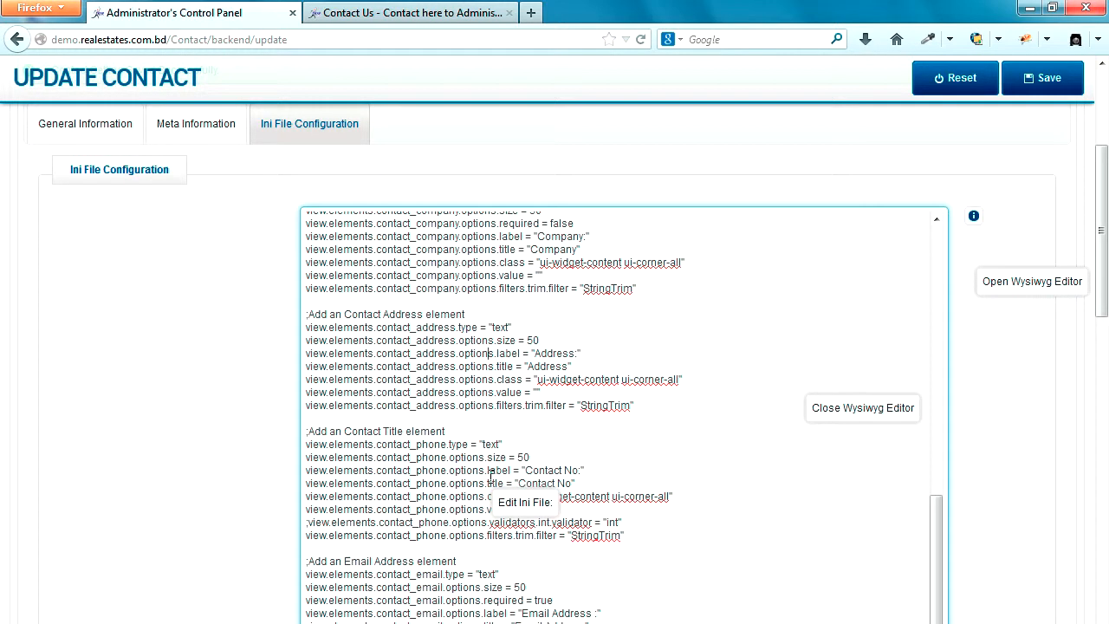
scroll(444, 485, "down", 3)
scroll(445, 486, "down", 3)
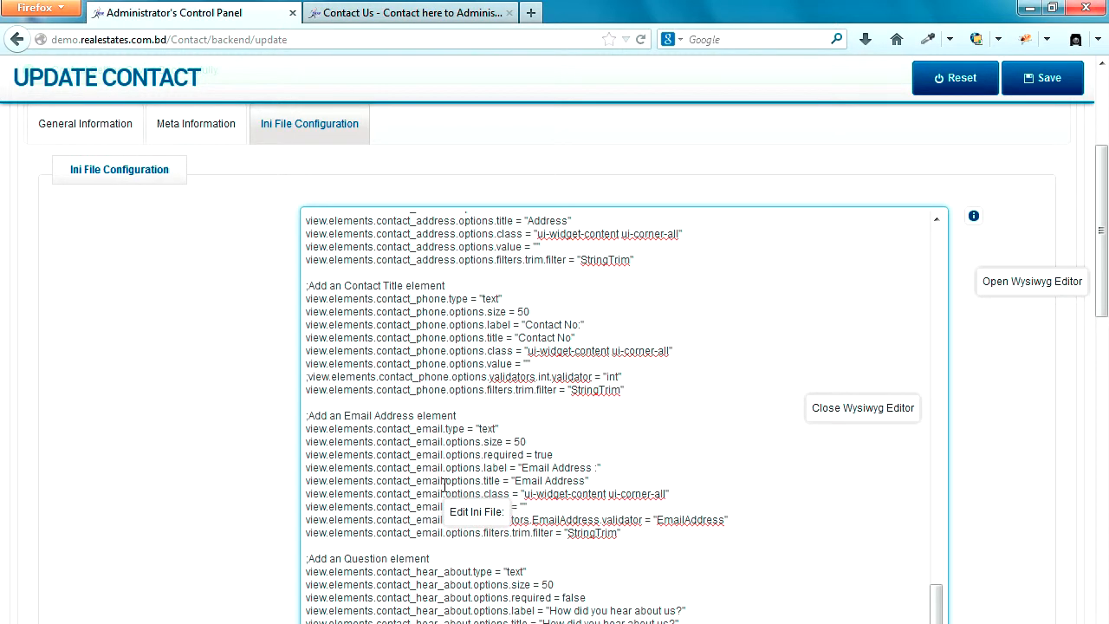
scroll(445, 485, "down", 6)
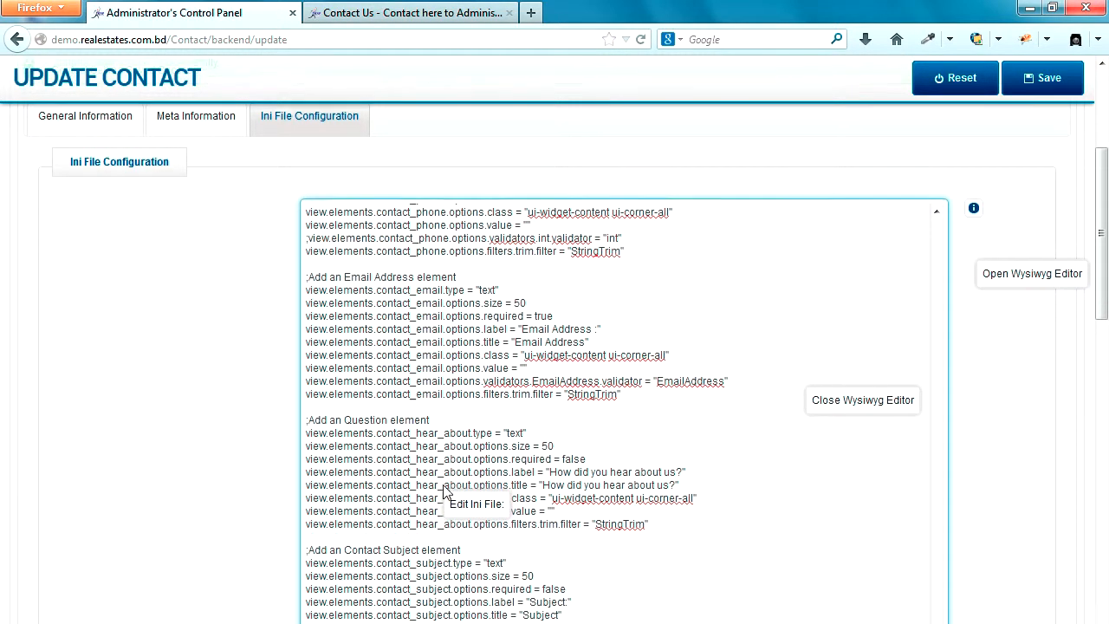
scroll(445, 485, "down", 4)
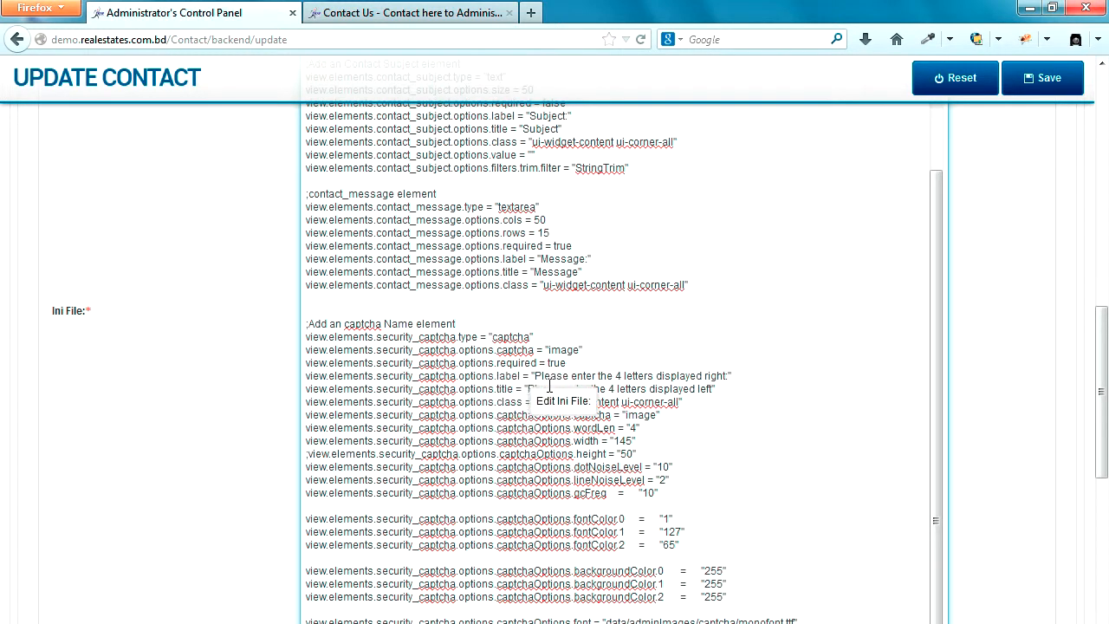
left_click(425, 10)
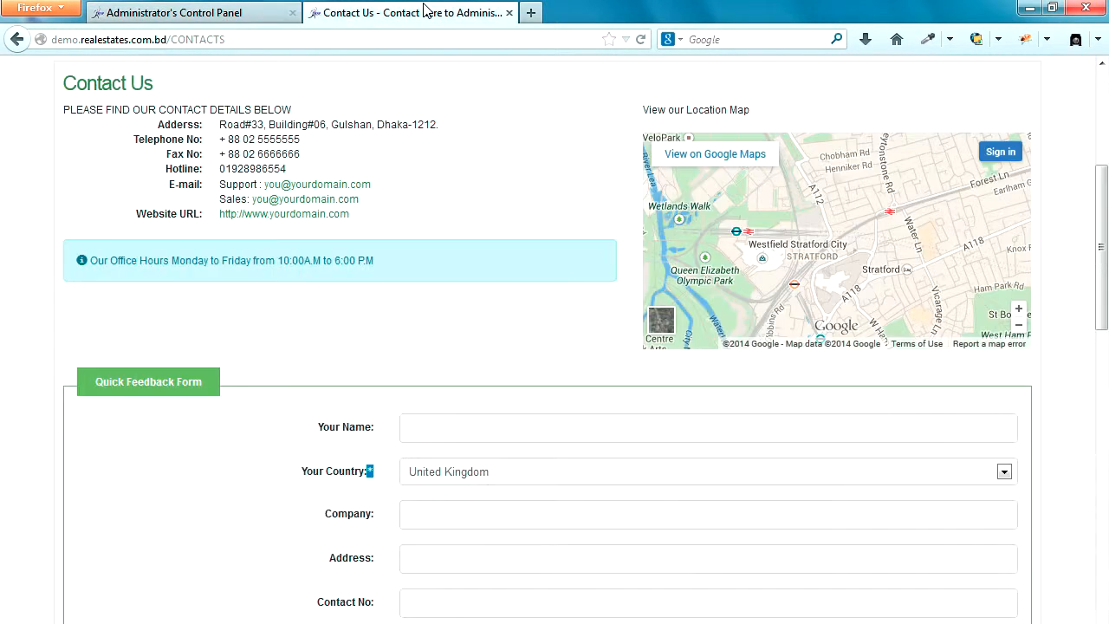
scroll(325, 403, "down", 5)
scroll(325, 403, "down", 2)
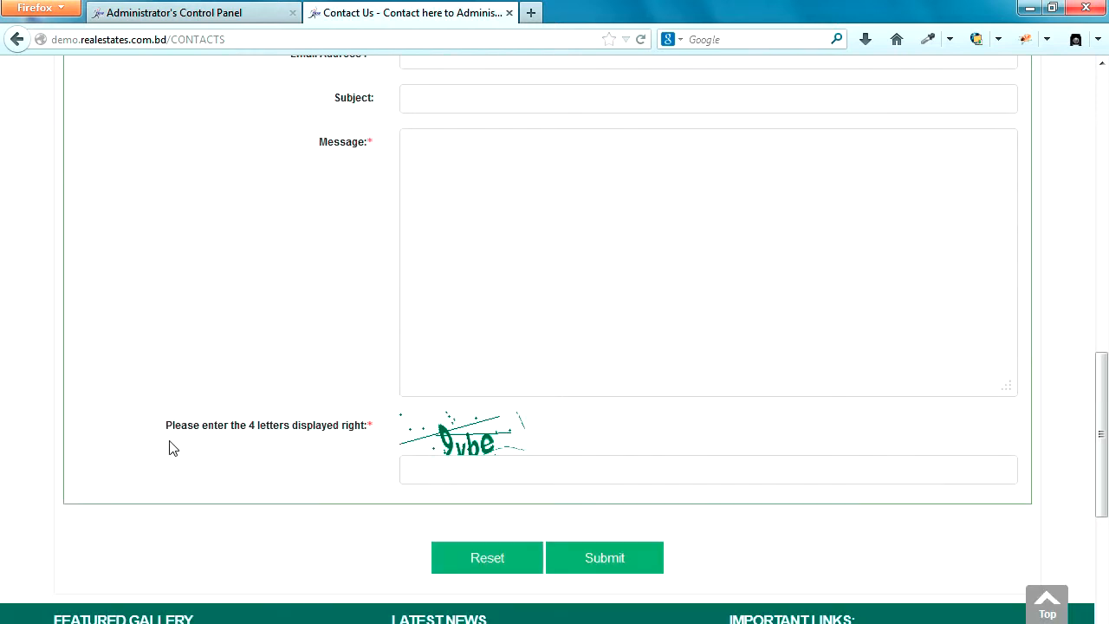
left_click_drag(167, 426, 371, 433)
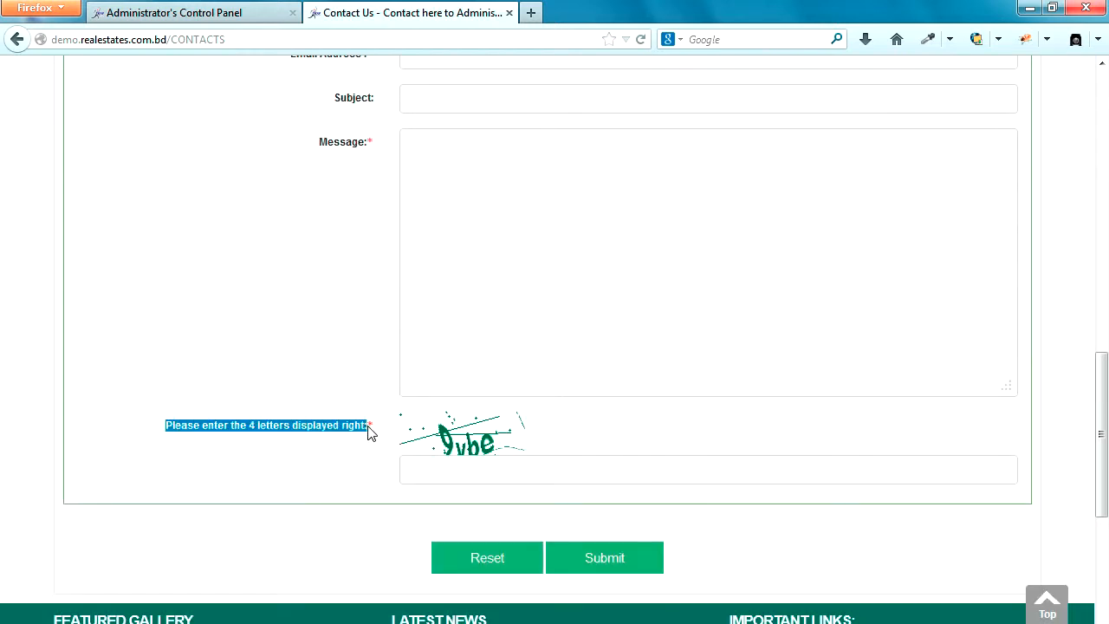
left_click(241, 16)
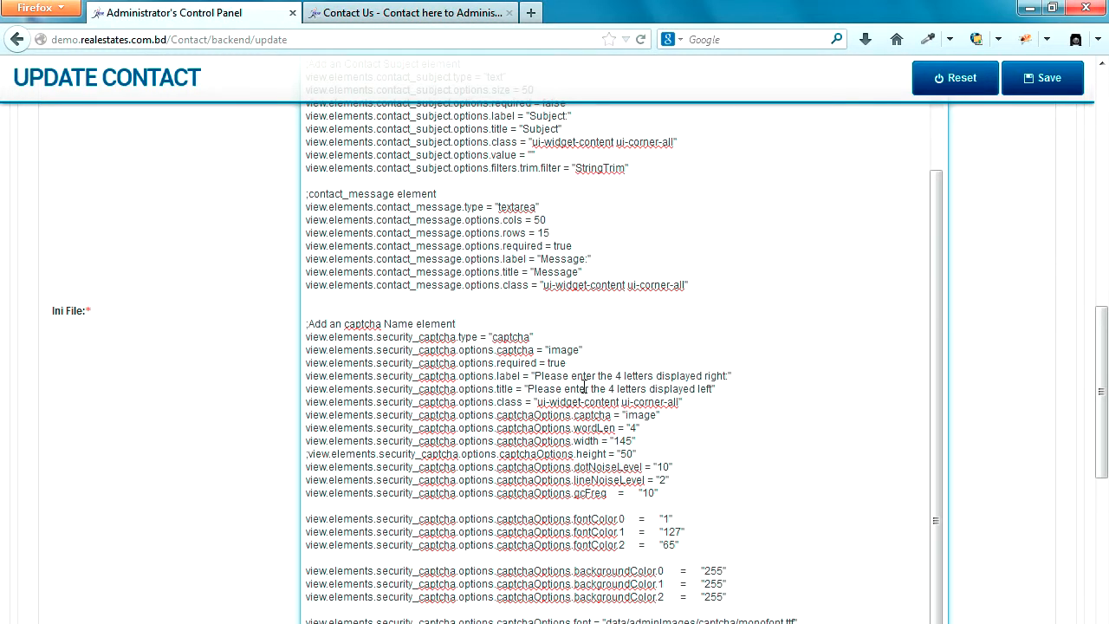
Step: Replace the captcha label with 'Enter 4 Digit' and save the Ini File Configuration
left_click_drag(536, 376, 726, 378)
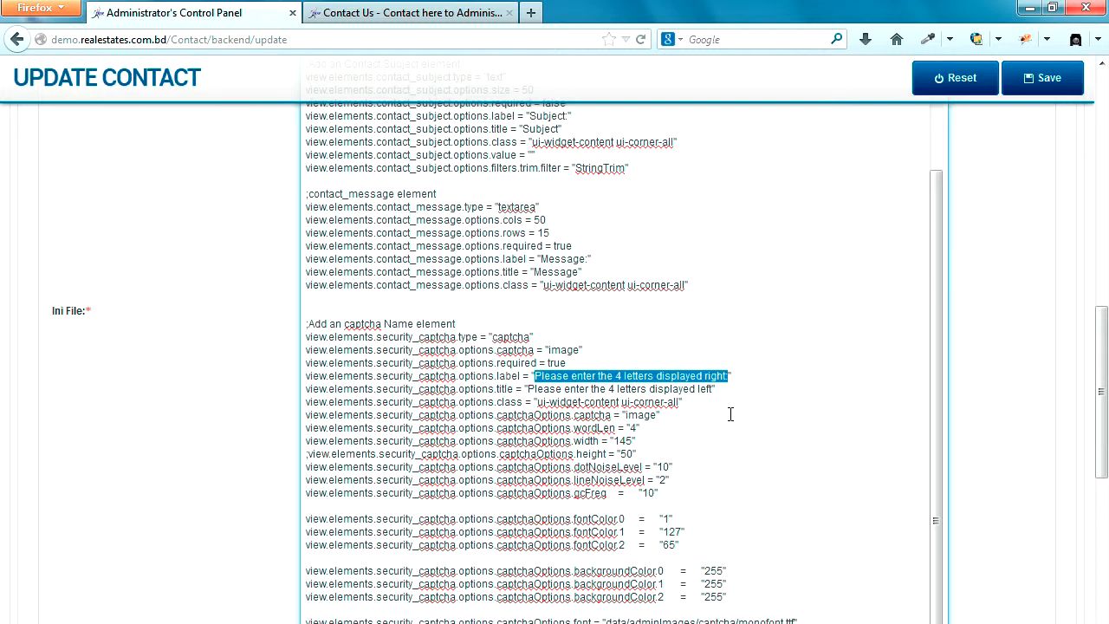
type("E")
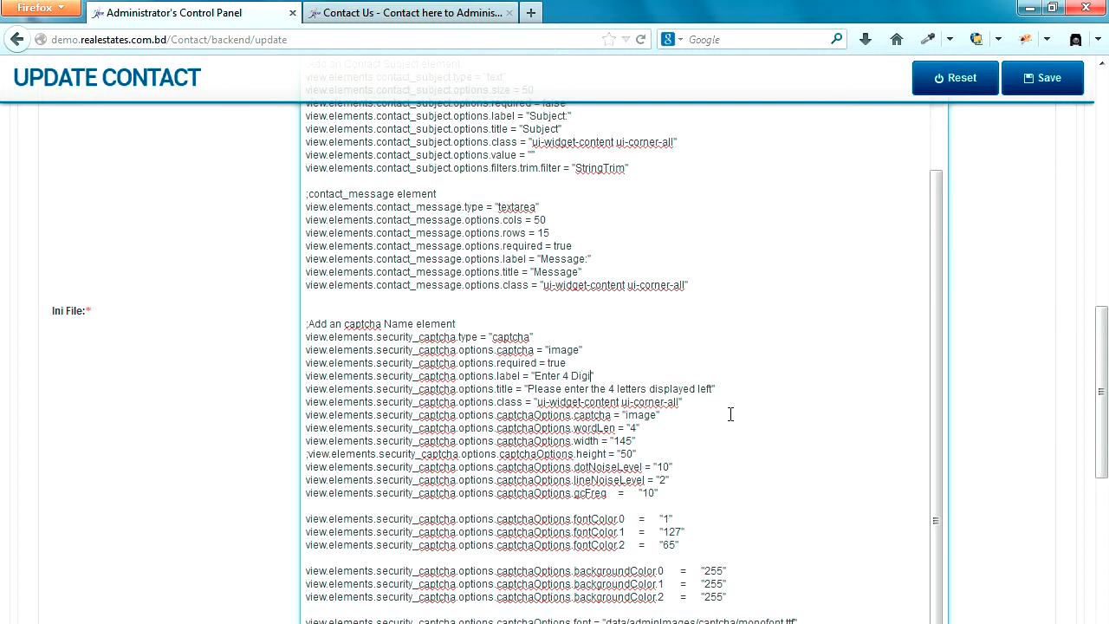
left_click(1049, 80)
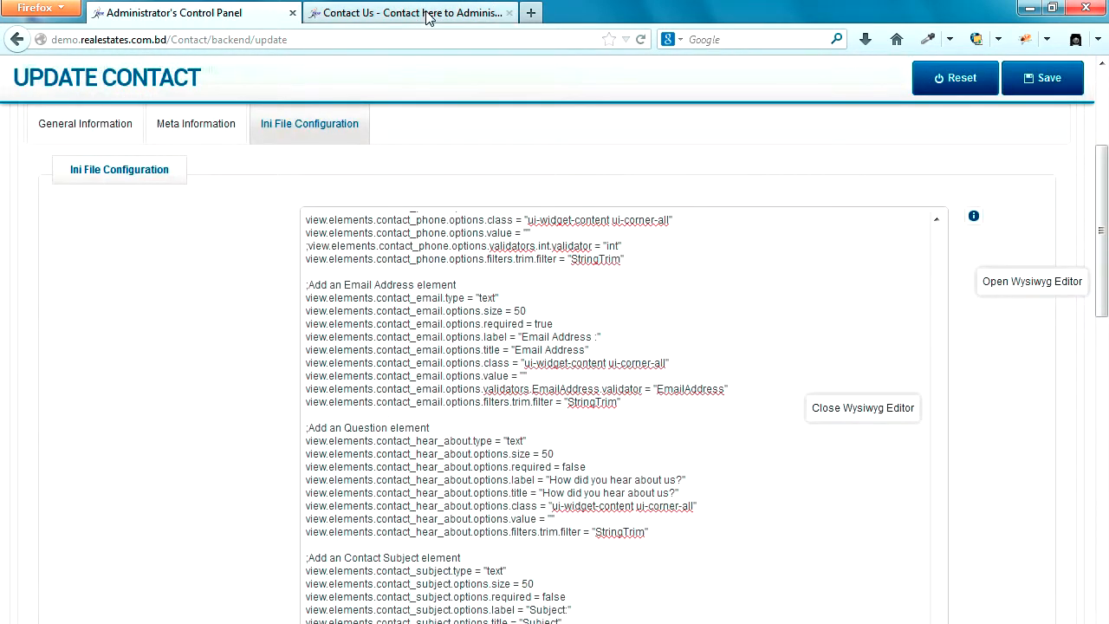
left_click(498, 9)
left_click(641, 40)
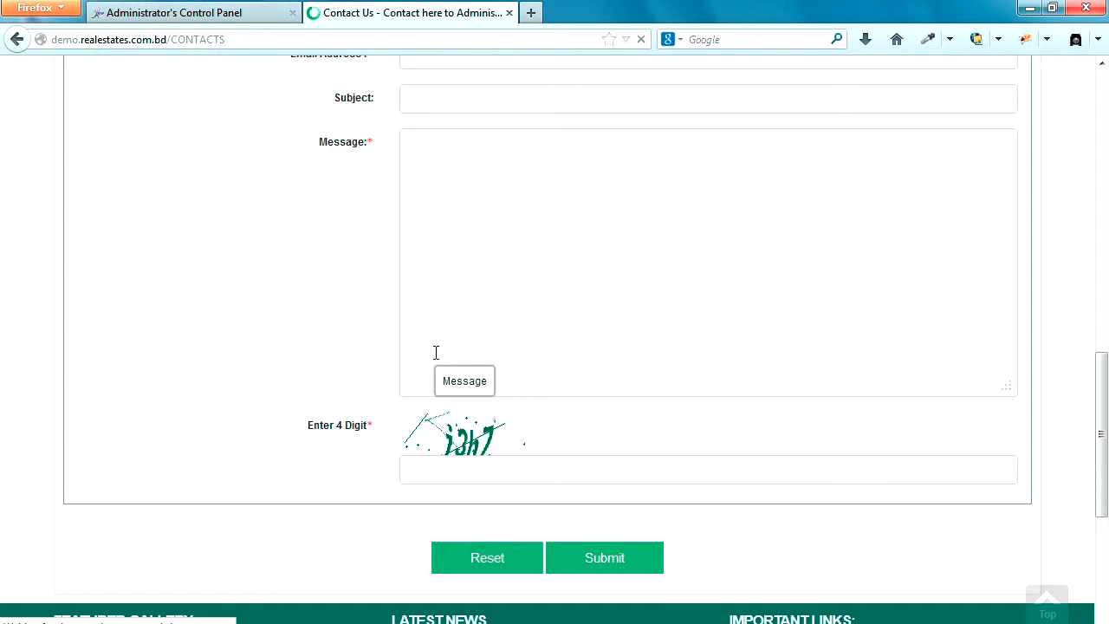
scroll(436, 355, "down", 4)
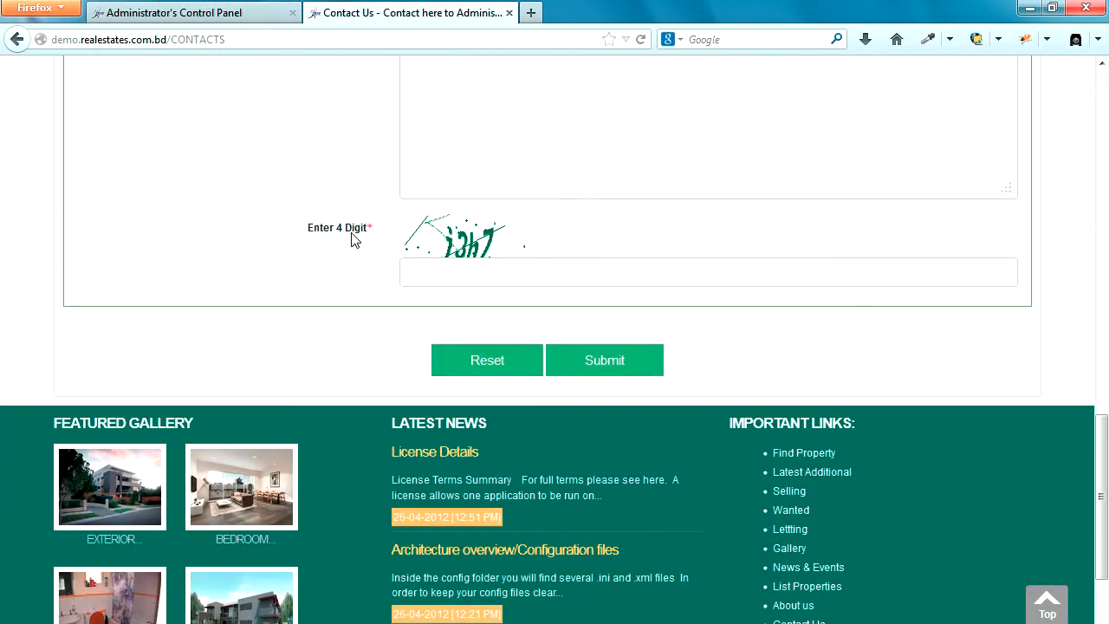
left_click(218, 13)
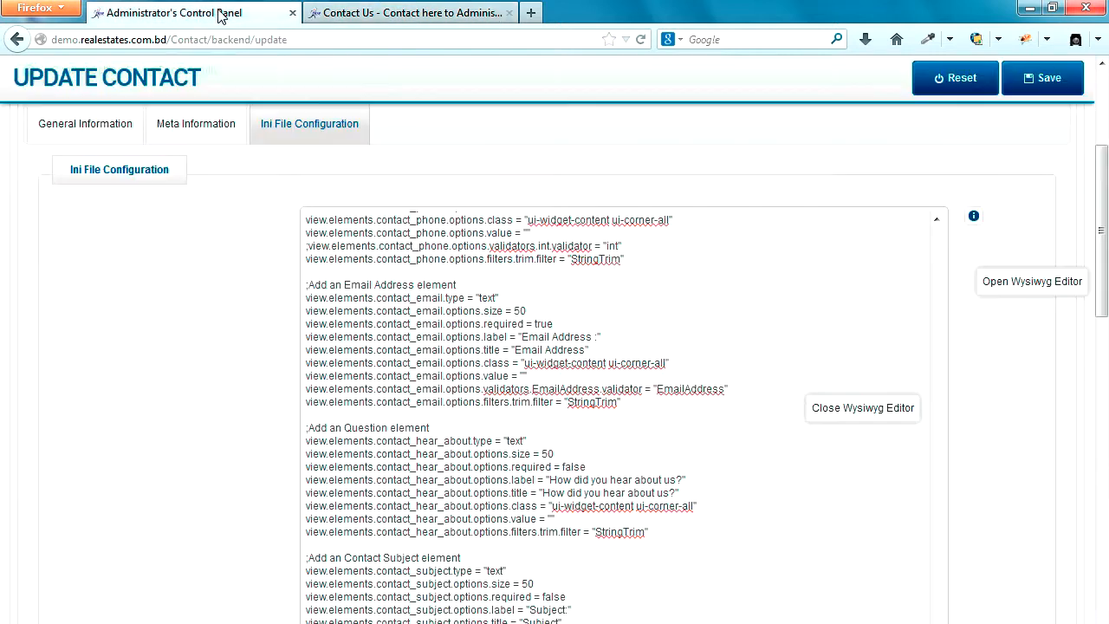
Step: Delete the whole contact_message element block from the ini text and save the configuration
scroll(506, 327, "down", 8)
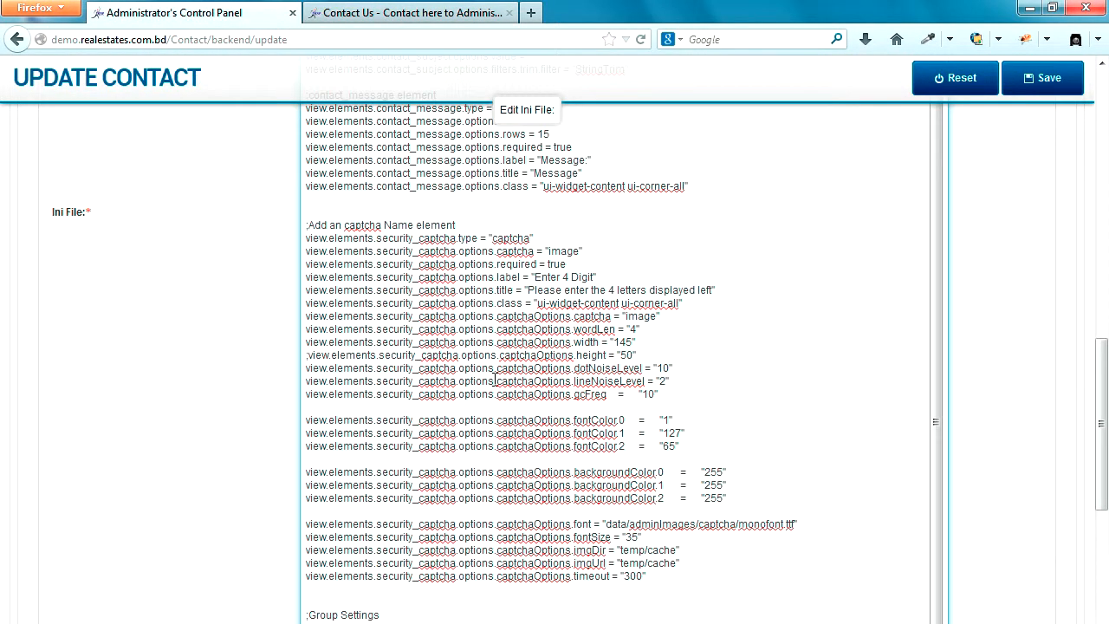
scroll(495, 381, "up", 1)
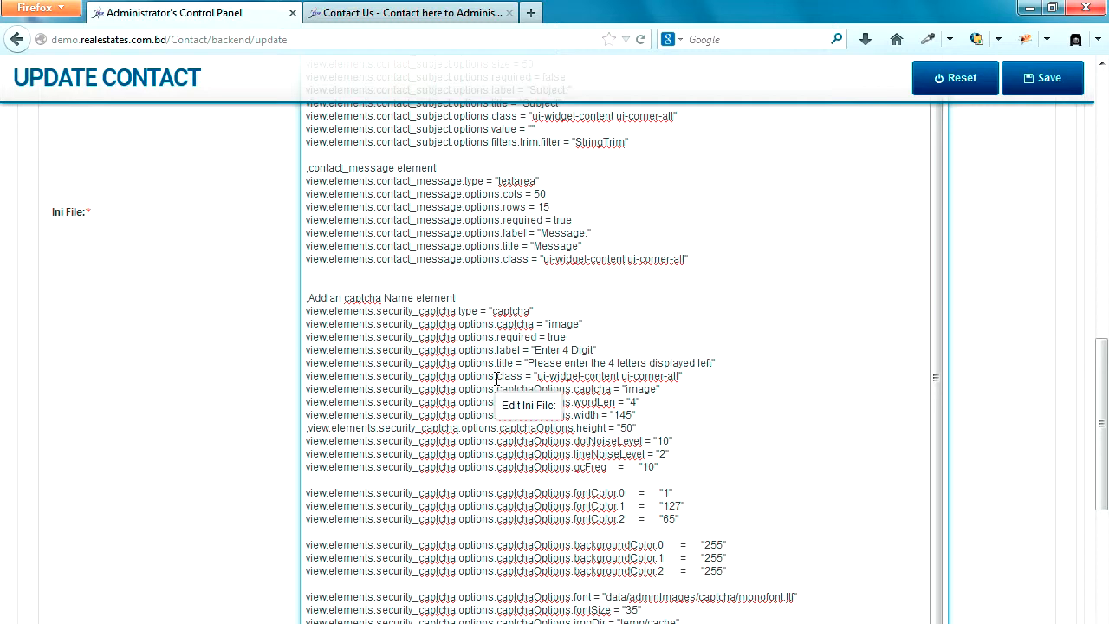
scroll(496, 378, "up", 1)
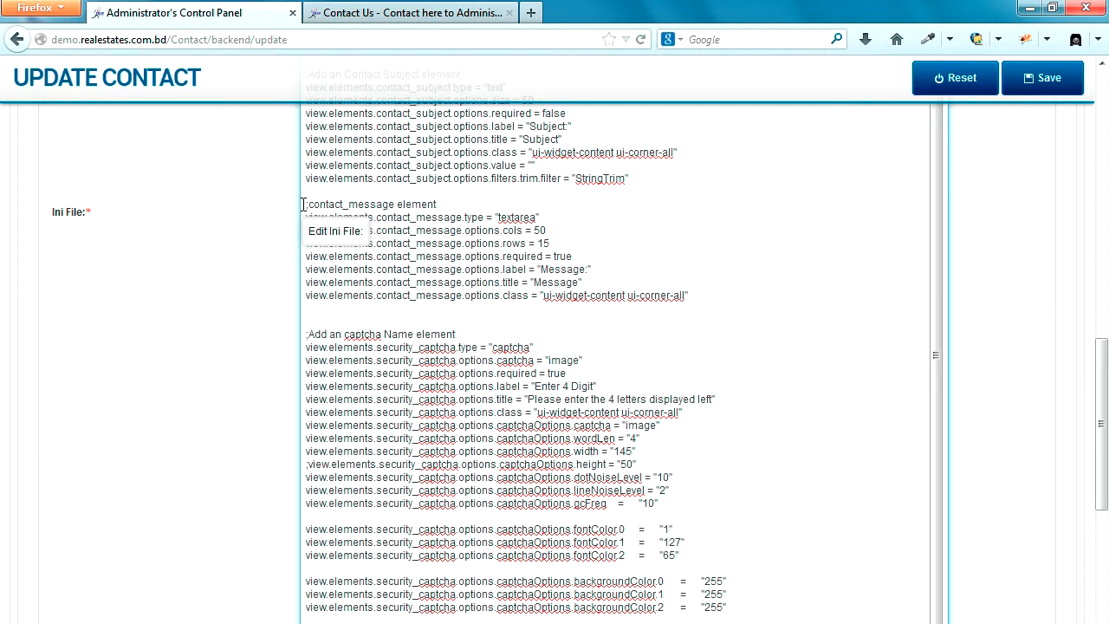
left_click_drag(304, 205, 711, 292)
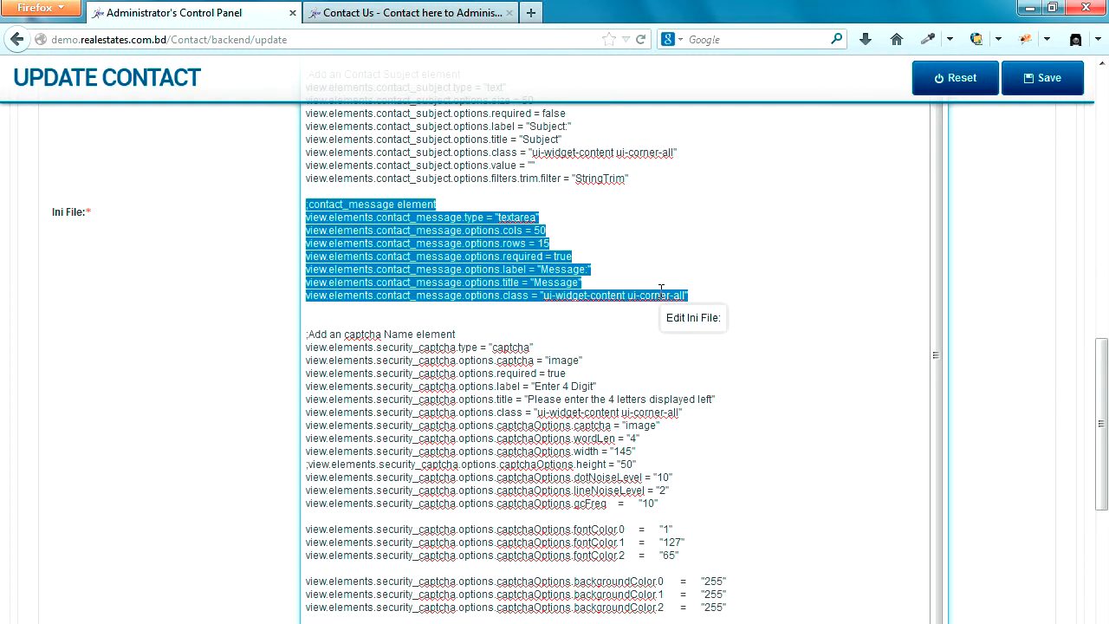
key("BackSpace")
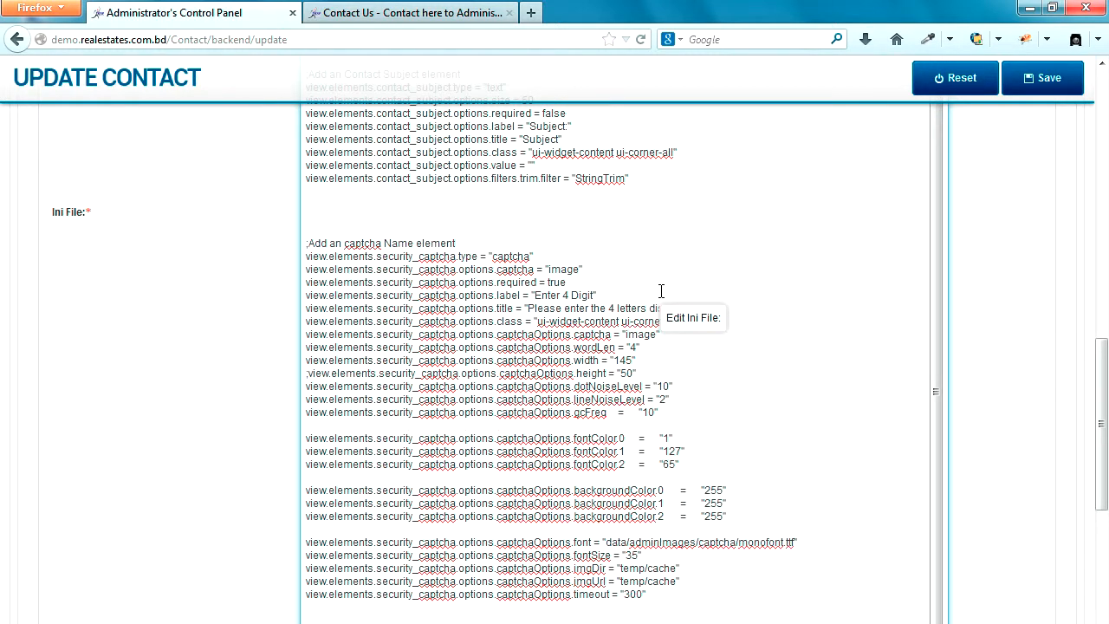
left_click(1053, 79)
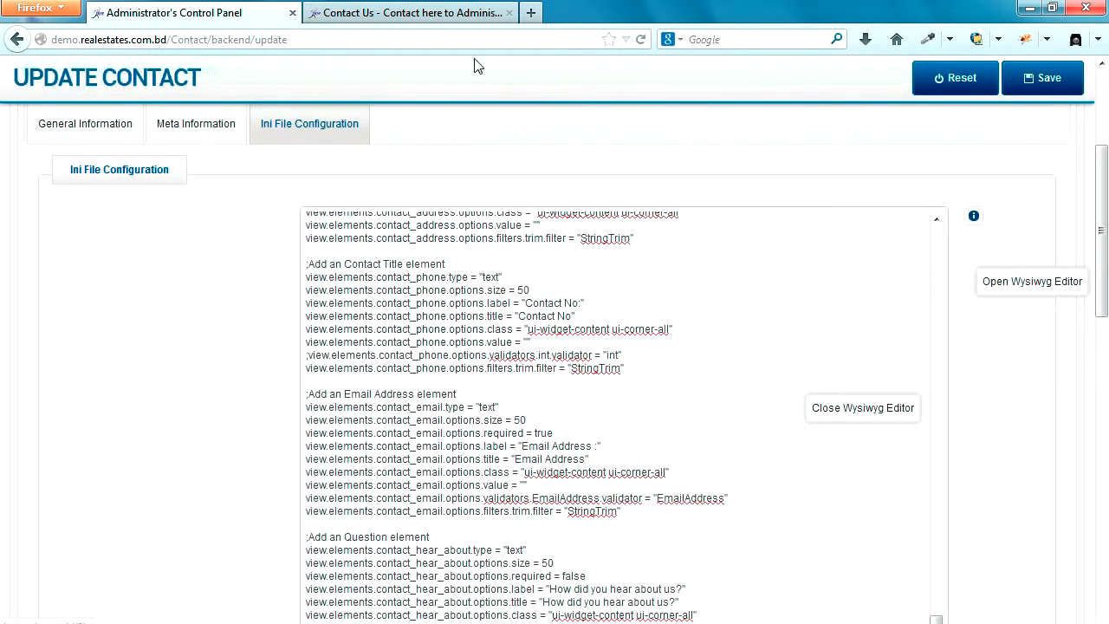
left_click(425, 15)
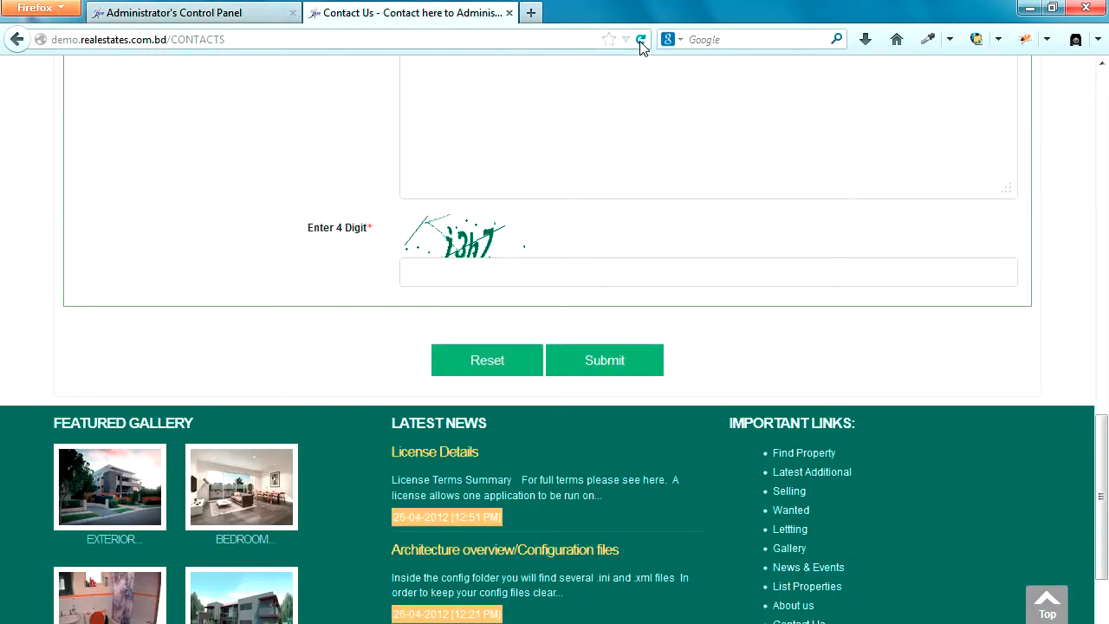
scroll(656, 268, "up", 4)
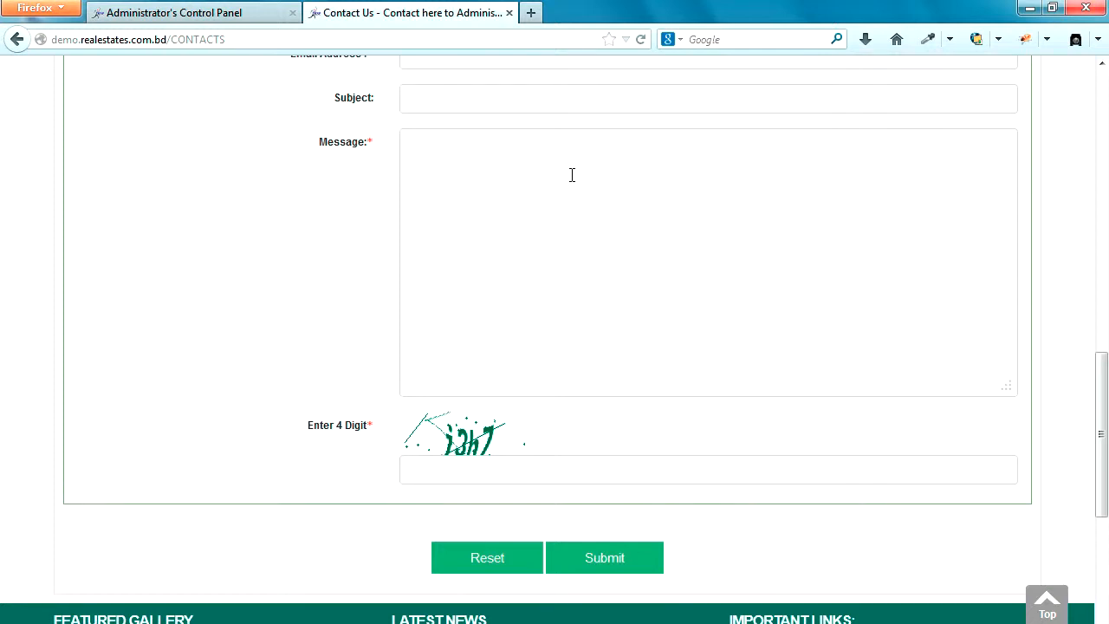
left_click(641, 40)
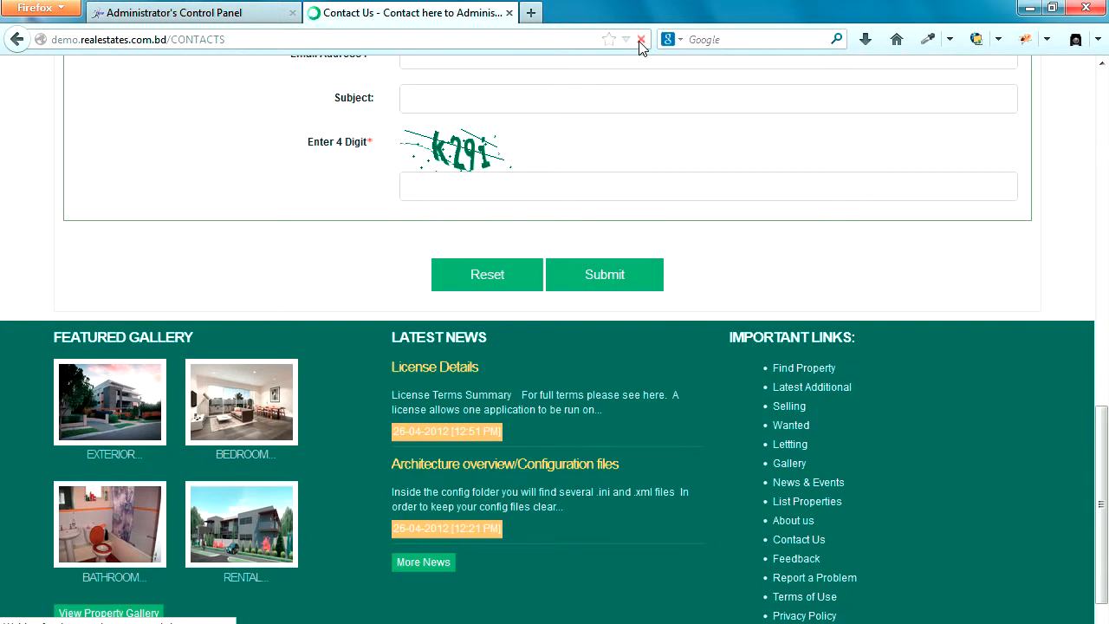
scroll(656, 131, "up", 8)
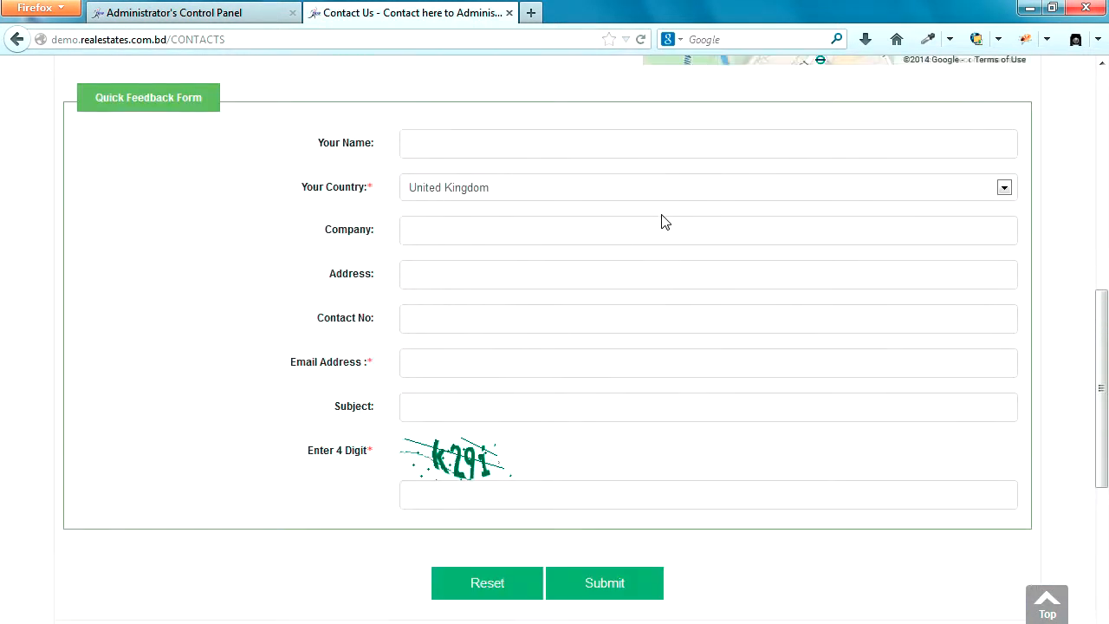
scroll(642, 295, "down", 4)
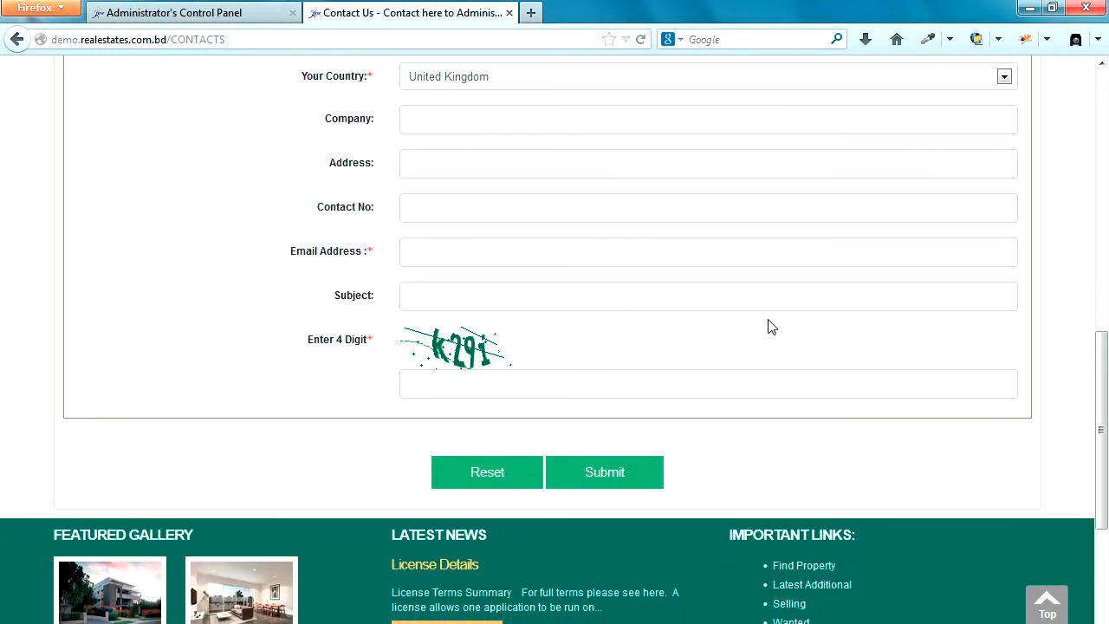
left_click(223, 16)
left_click(455, 379)
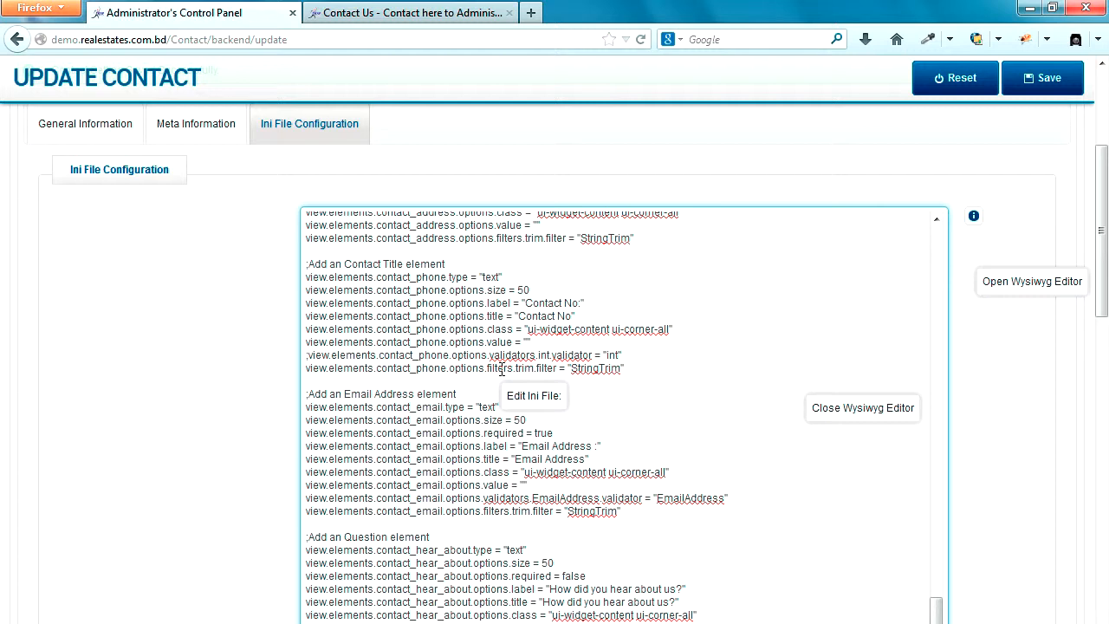
Step: Review the contact page's saved Meta Title, Meta Keywords and Meta Description
scroll(500, 370, "down", 3)
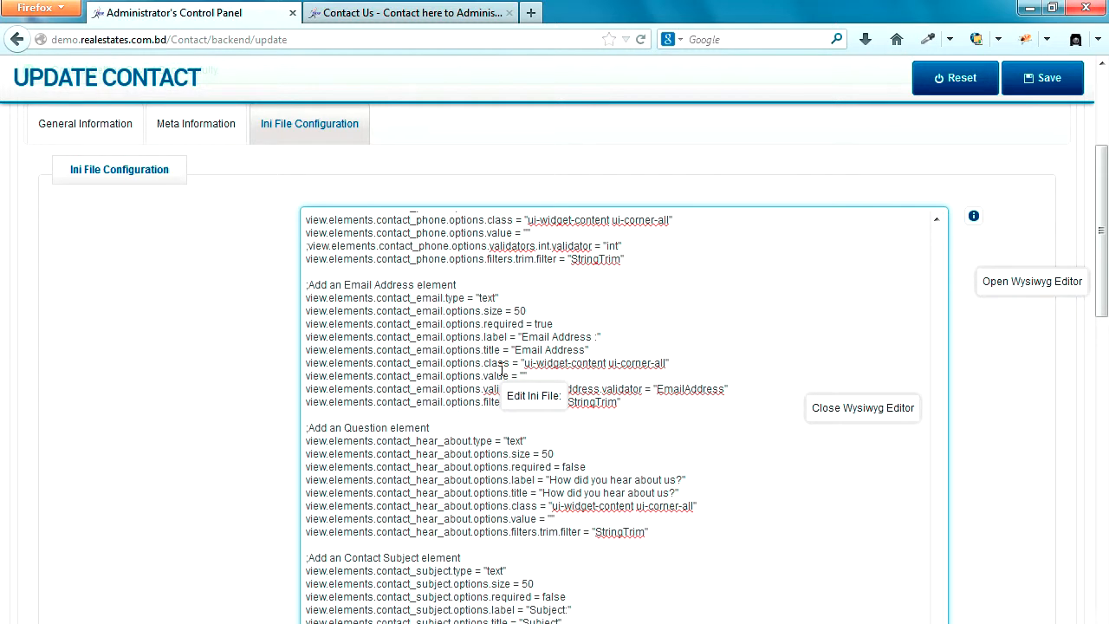
scroll(212, 269, "up", 2)
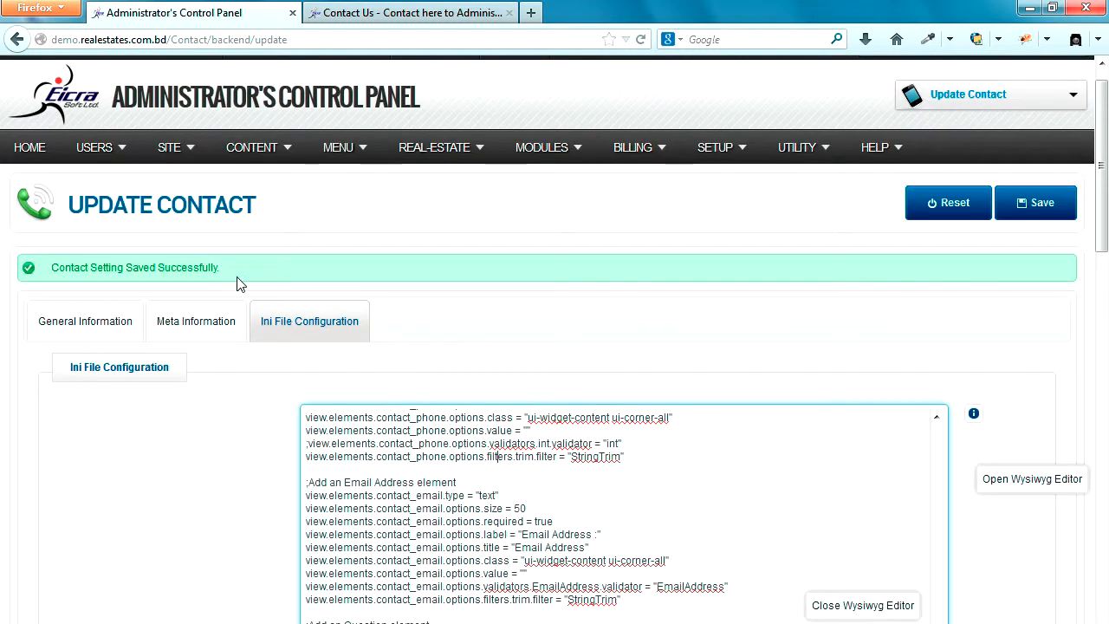
left_click(188, 327)
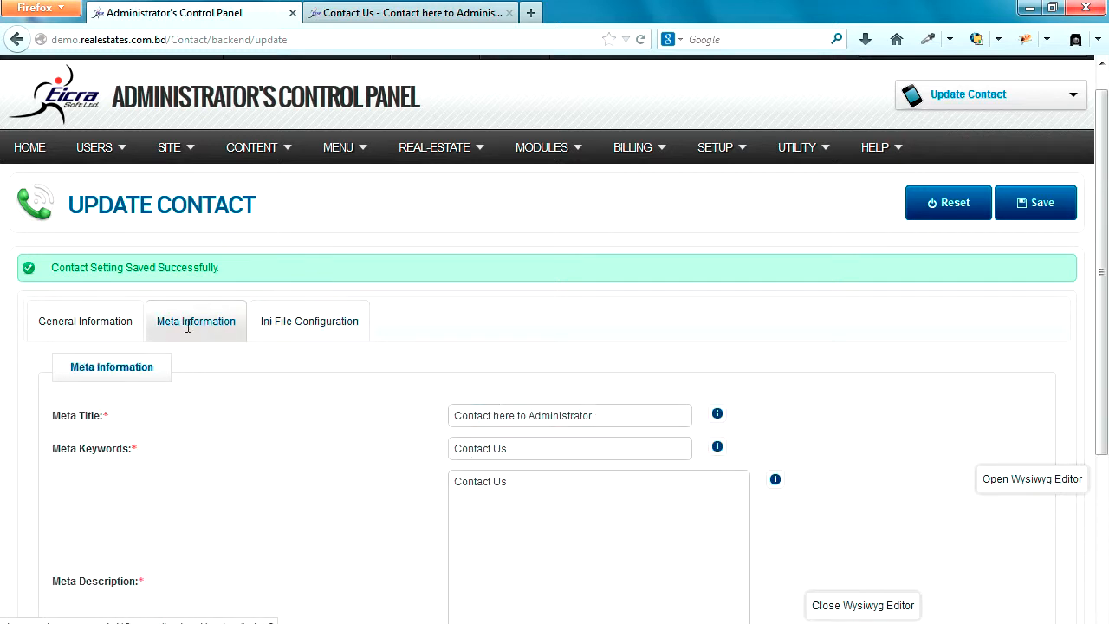
scroll(280, 389, "down", 1)
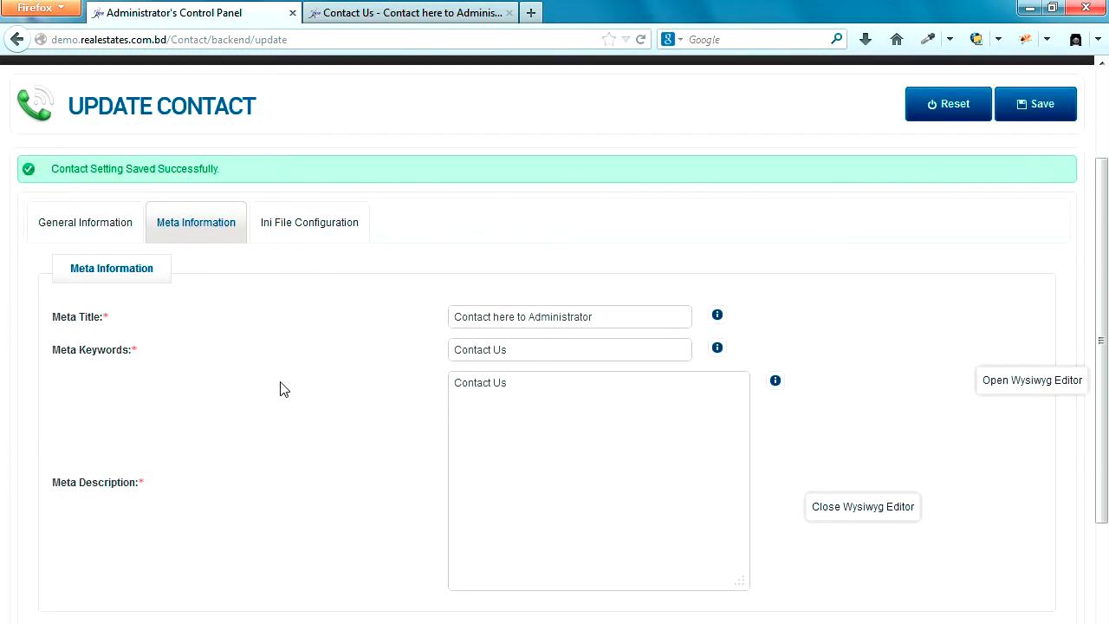
scroll(279, 389, "down", 2)
scroll(285, 389, "up", 1)
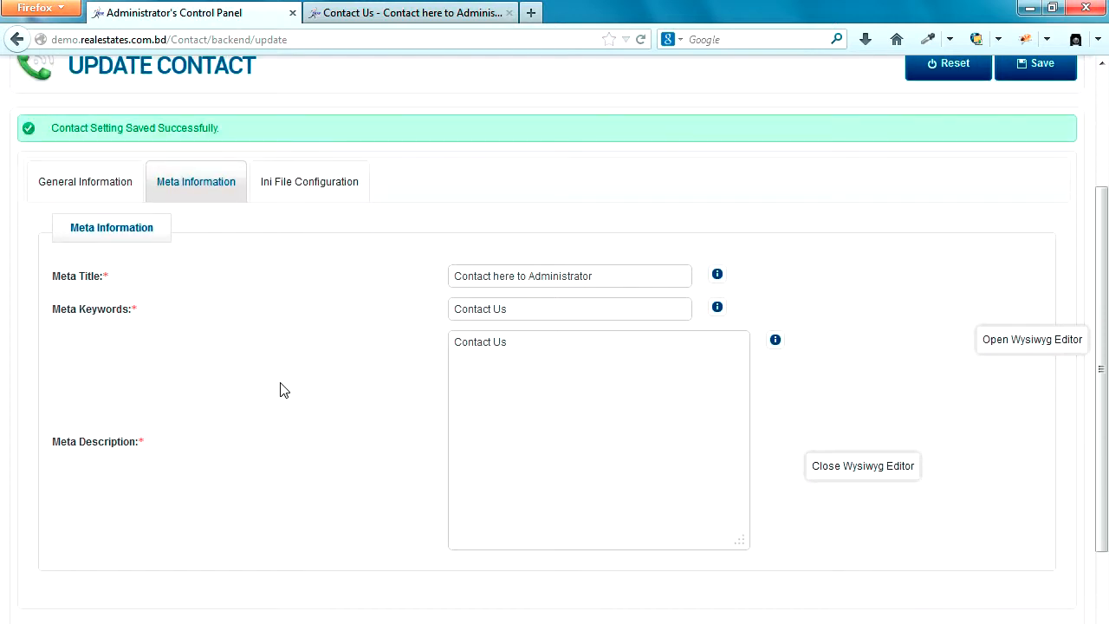
left_click_drag(453, 275, 599, 276)
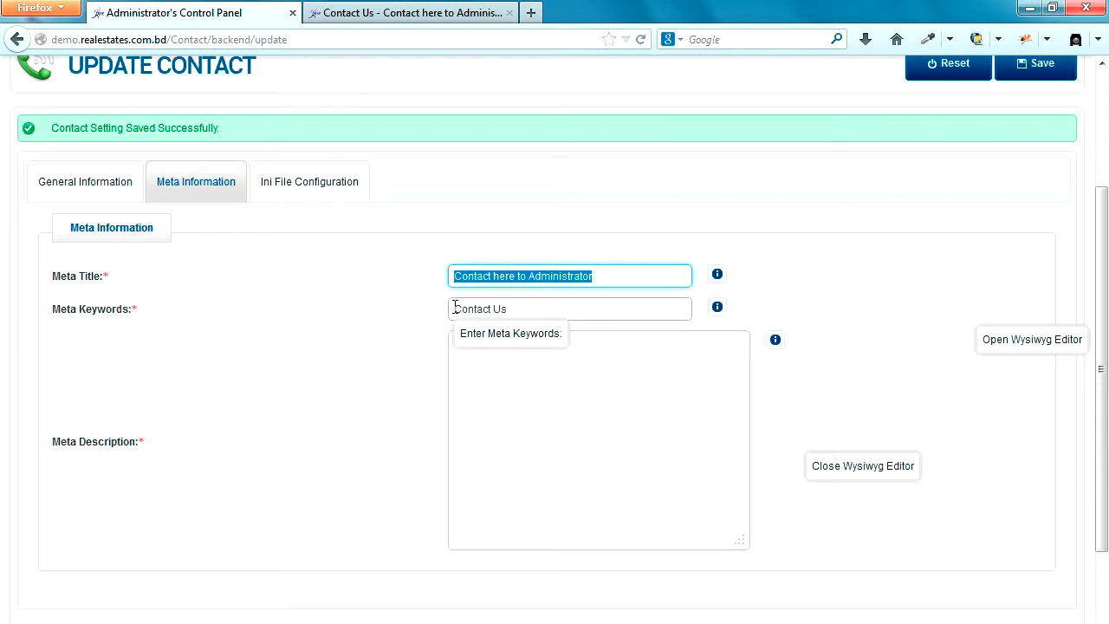
left_click_drag(455, 308, 522, 309)
left_click(457, 342)
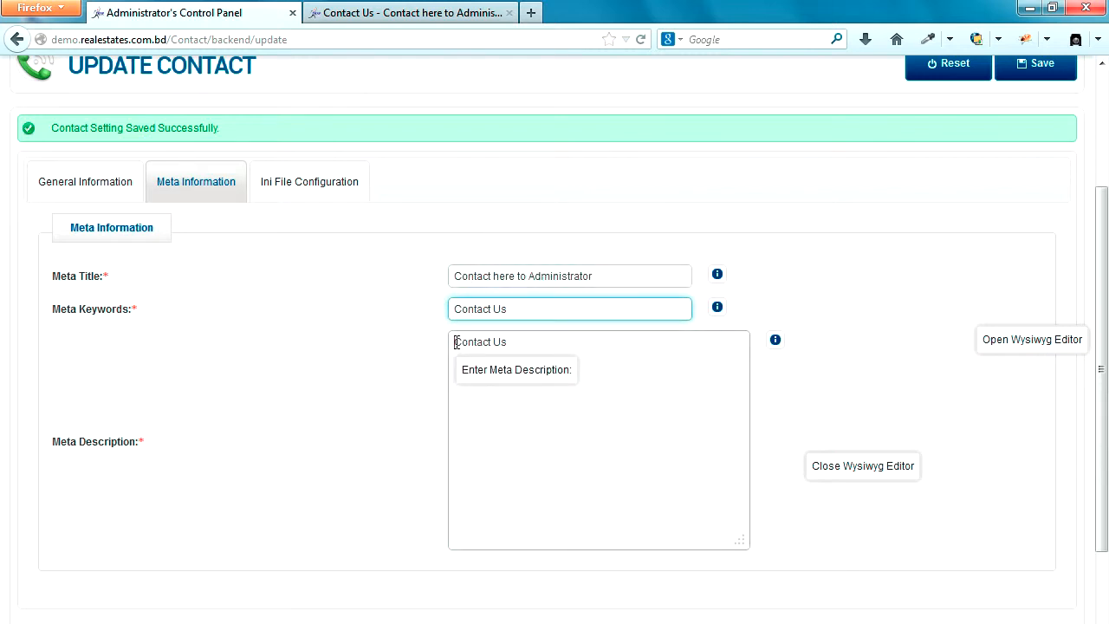
left_click_drag(457, 342, 532, 341)
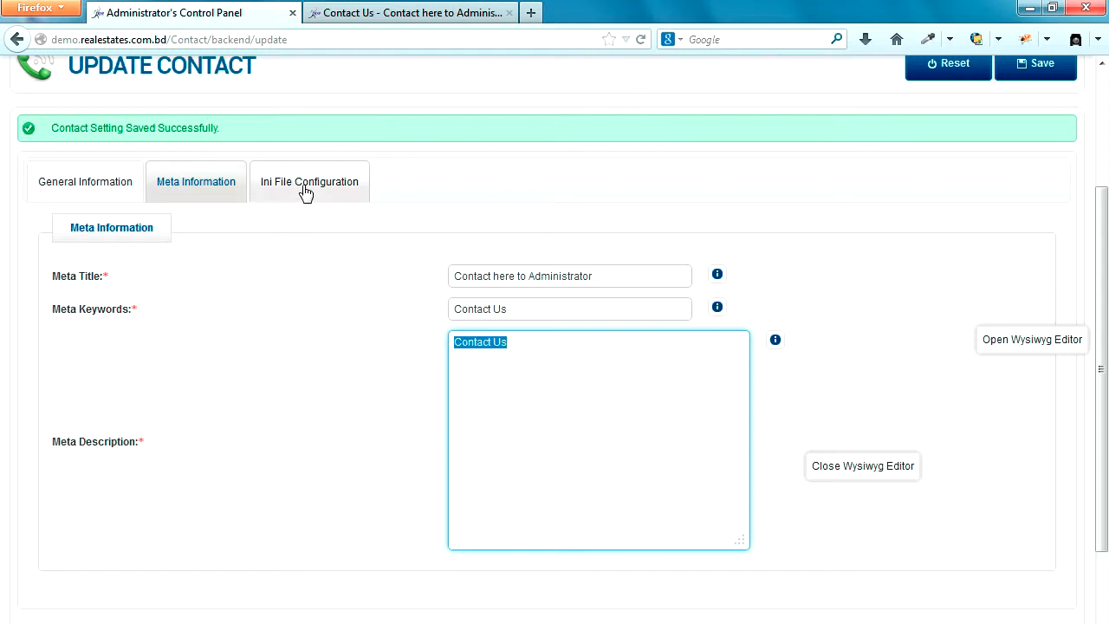
Step: Recheck General Information, then open the public home page via the RealEstate Script logo
left_click(130, 184)
scroll(230, 477, "down", 5)
scroll(230, 477, "up", 5)
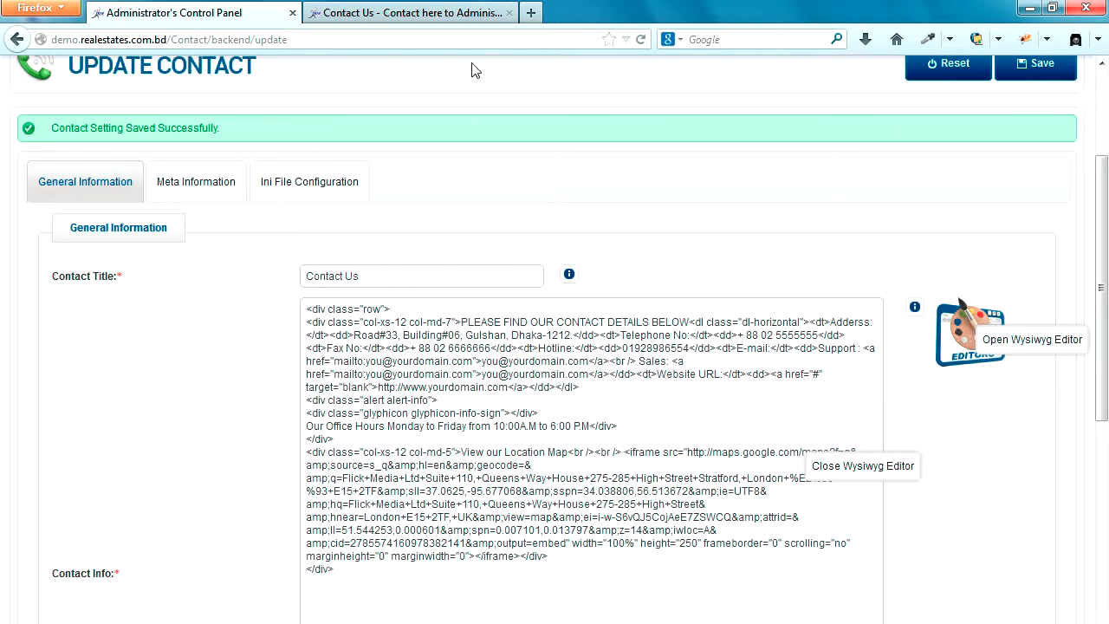
left_click(427, 14)
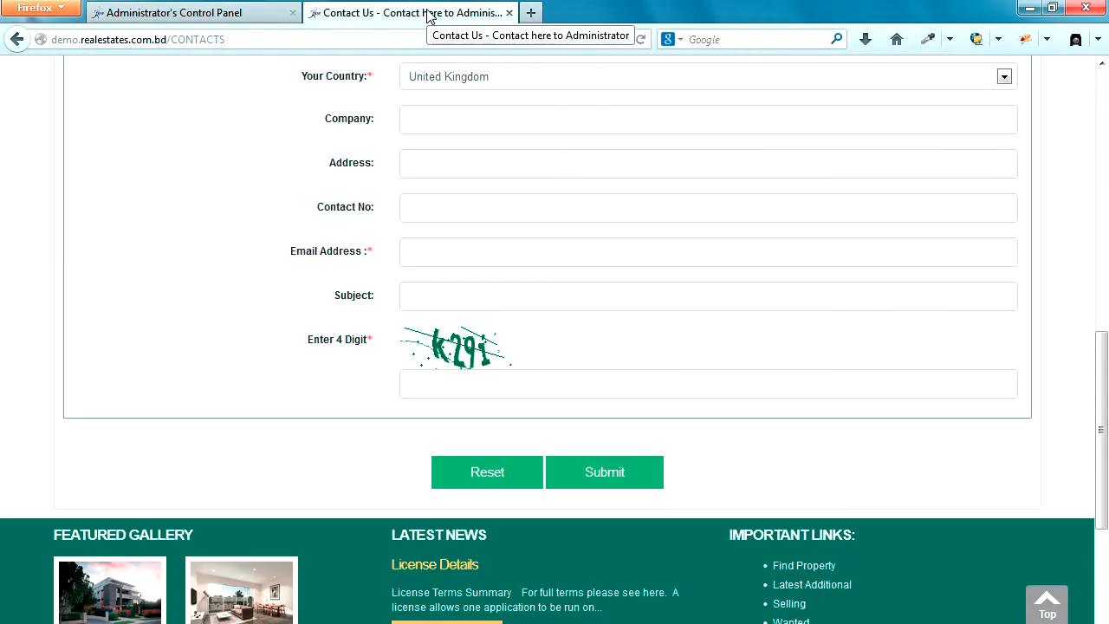
scroll(314, 320, "up", 4)
scroll(310, 319, "up", 3)
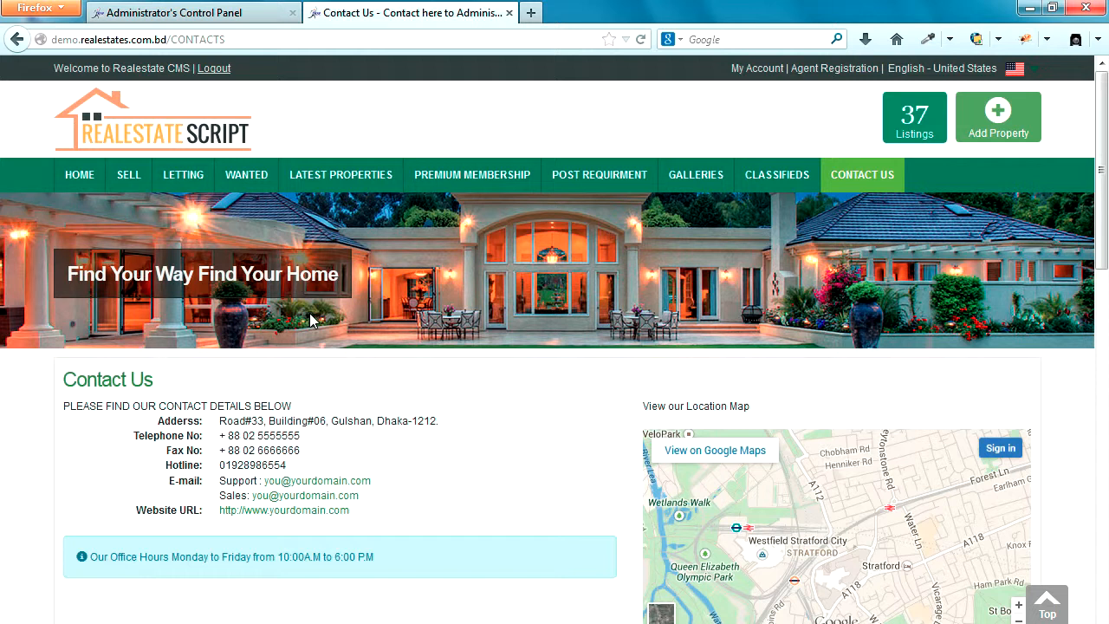
left_click(214, 141)
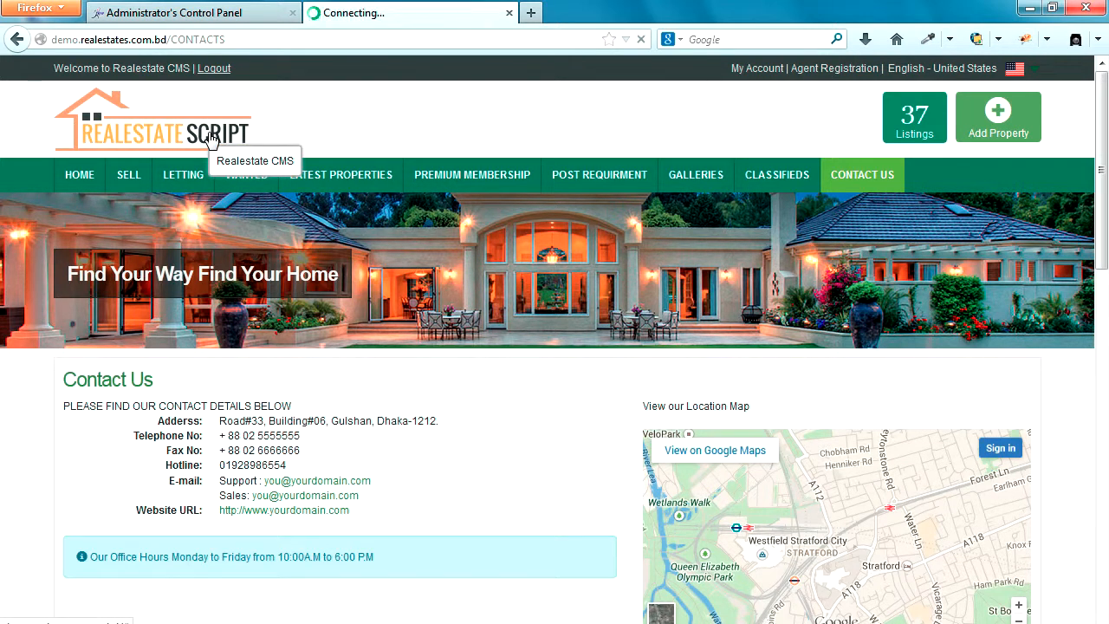